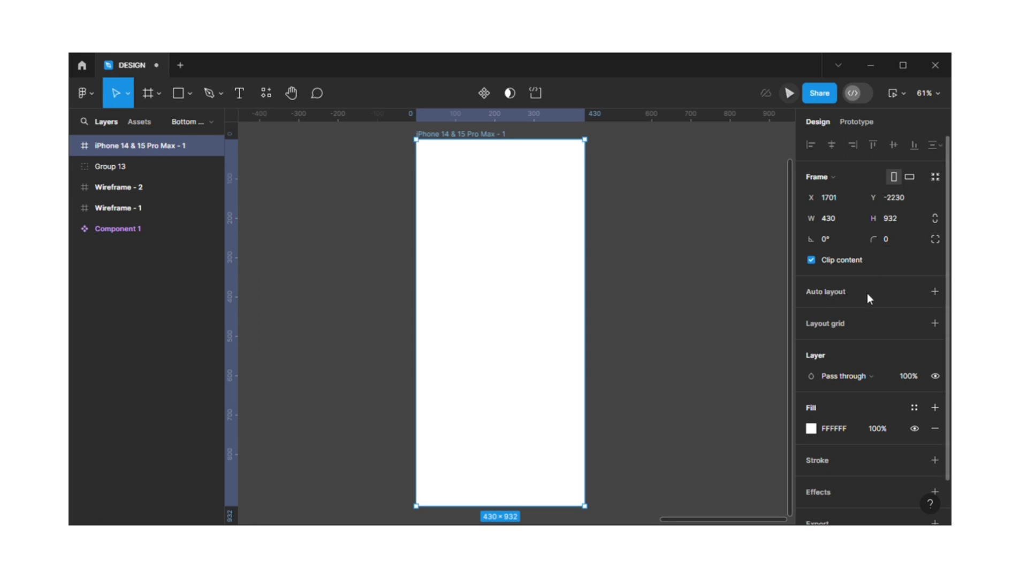
# Add a layout grid to the iPhone 14 & 15 Pro Max - 1 frame and switch it to columns
pyautogui.hotkey('shift', 'a')
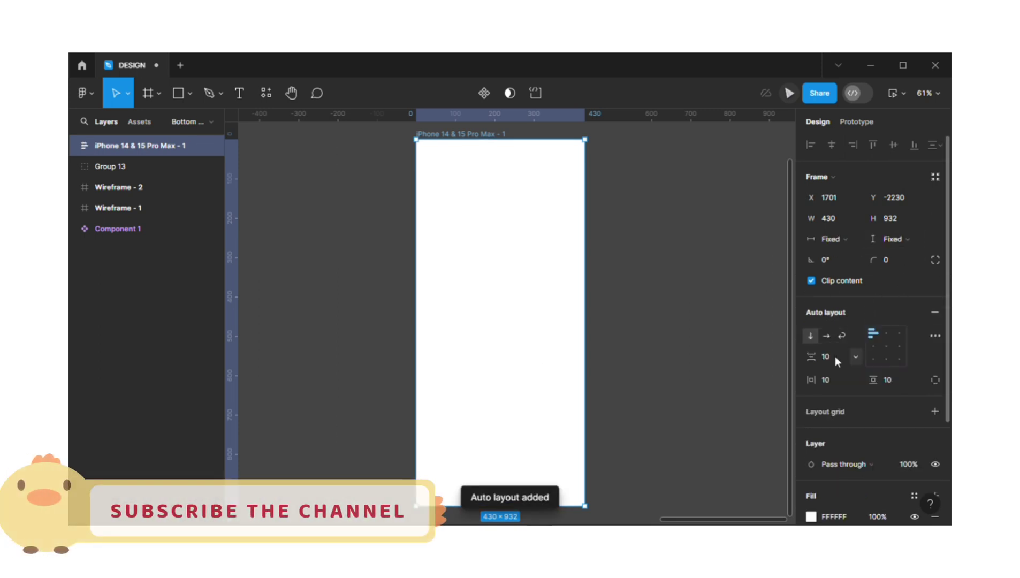
pyautogui.click(935, 316)
pyautogui.click(935, 323)
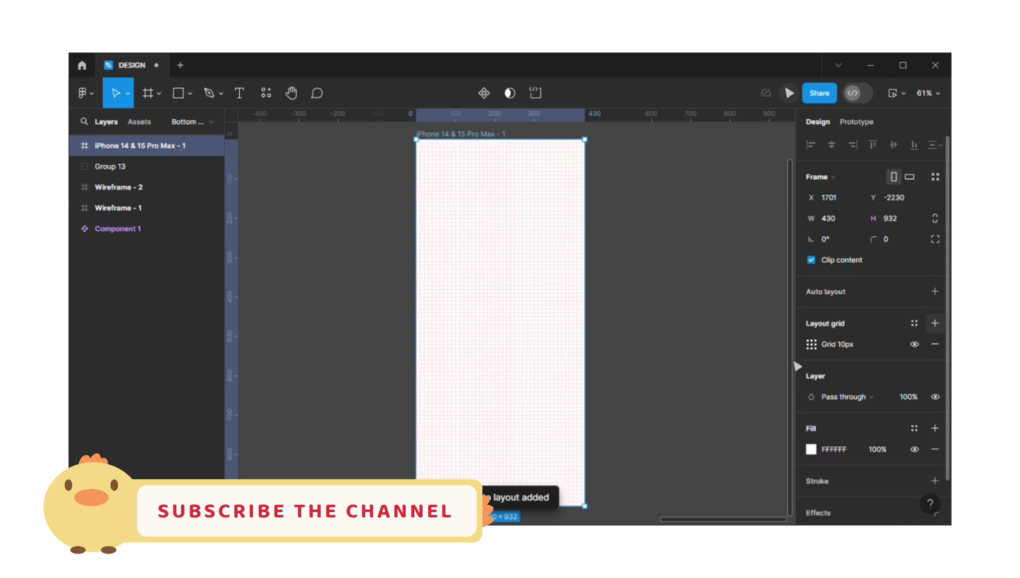
pyautogui.click(811, 346)
pyautogui.click(672, 347)
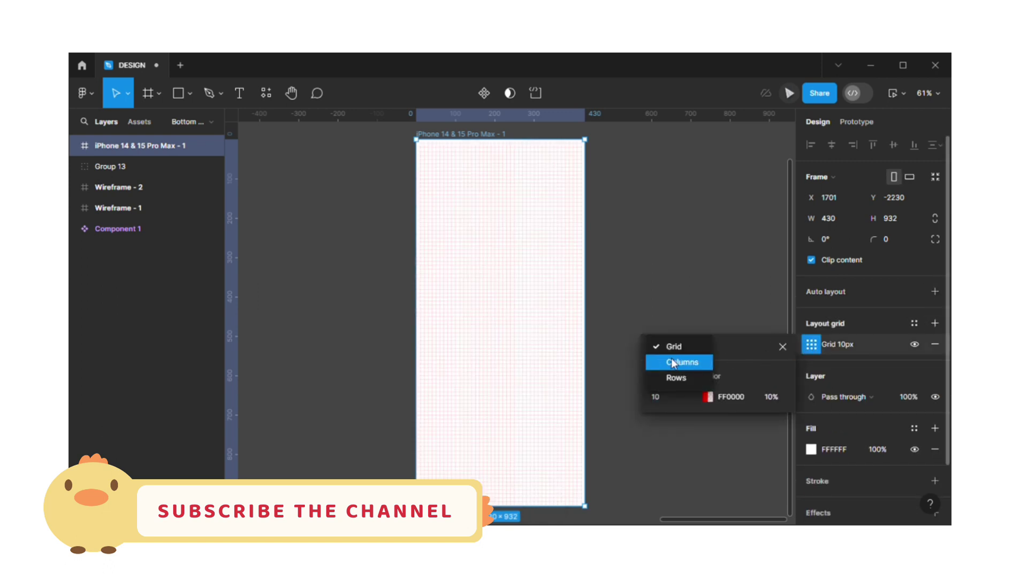
pyautogui.click(675, 360)
# Set the phone frame's column grid to a count of 4 with a margin of 20
pyautogui.click(691, 397)
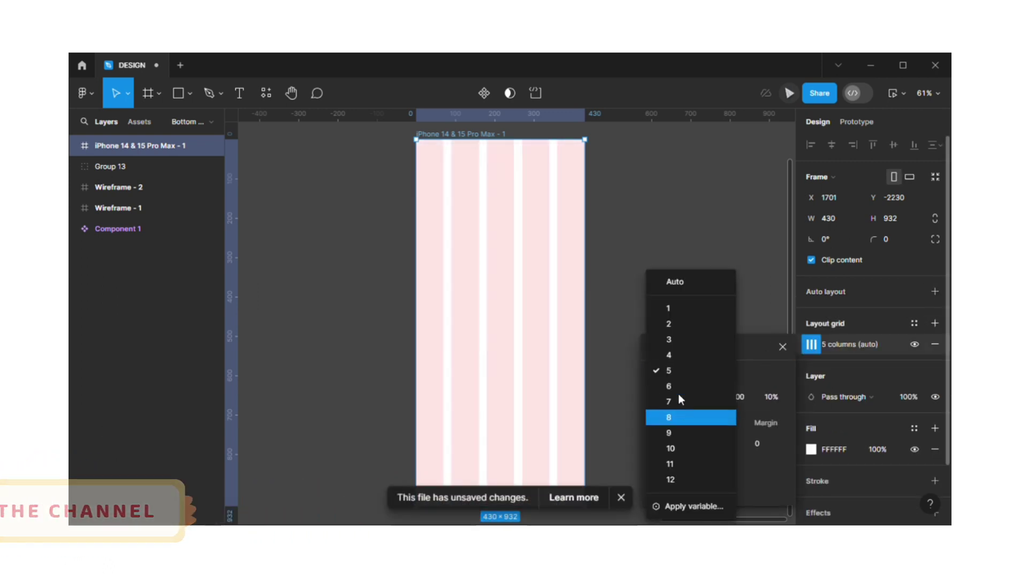
pyautogui.click(678, 353)
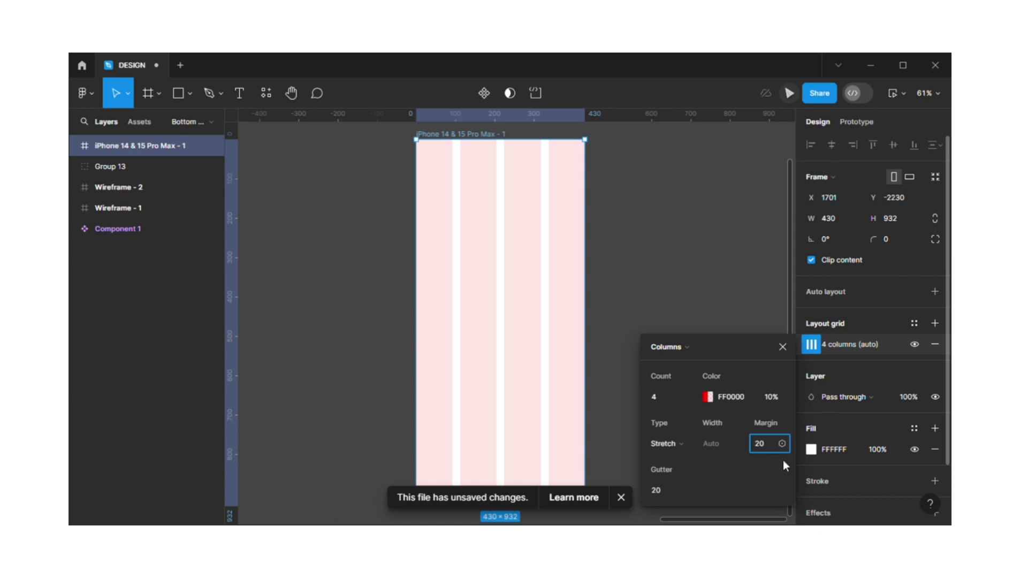
pyautogui.click(755, 393)
pyautogui.click(782, 347)
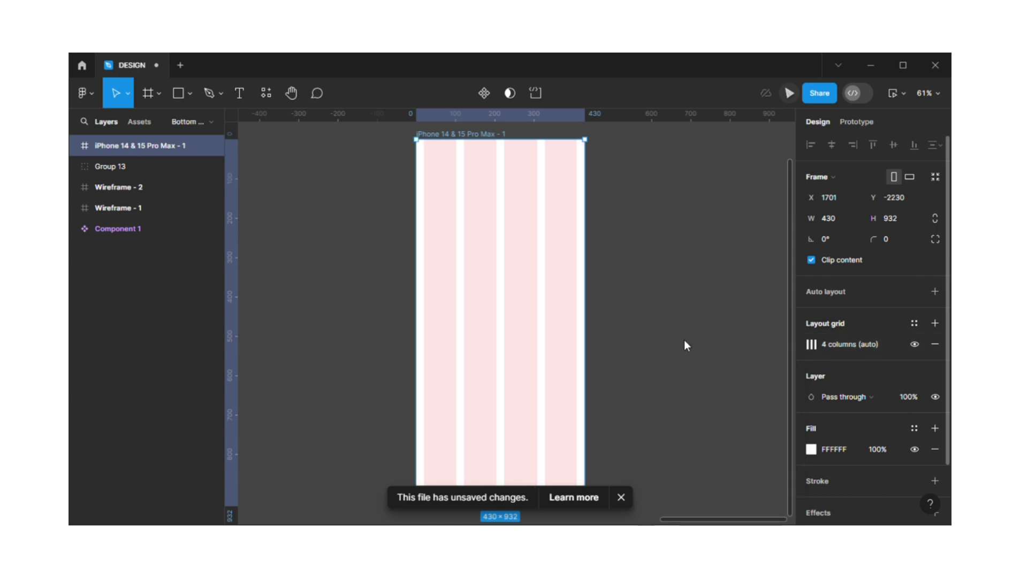
# Draw a nested frame about 430 × 106 across the full width of the phone frame's lower end
pyautogui.scroll(-1, 708, 289)
pyautogui.hscroll(-1, 708, 289)
pyautogui.click(621, 497)
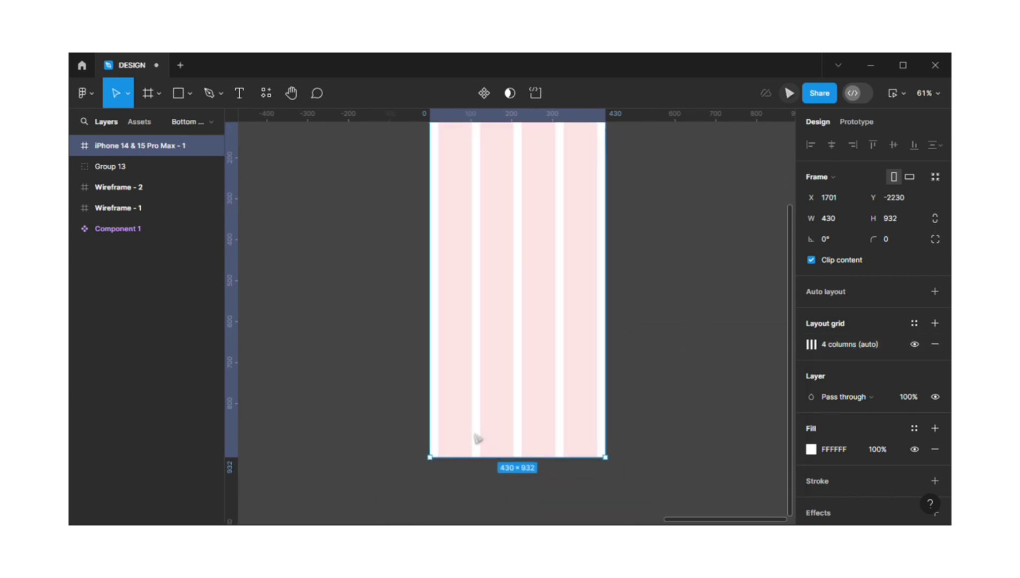
pyautogui.scroll(2, 473, 437)
pyautogui.press('f')
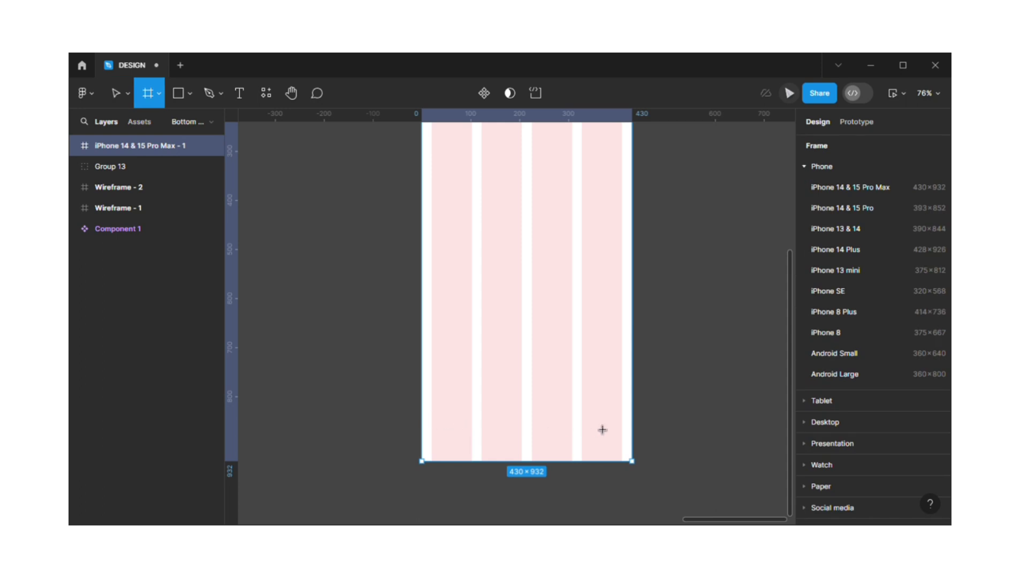
pyautogui.moveTo(422, 409)
pyautogui.mouseDown()
pyautogui.moveTo(637, 455)
pyautogui.moveTo(642, 472)
pyautogui.mouseUp()
# Give the new nested frame a muted red fill, 9E5353
pyautogui.scroll(-2, 833, 443)
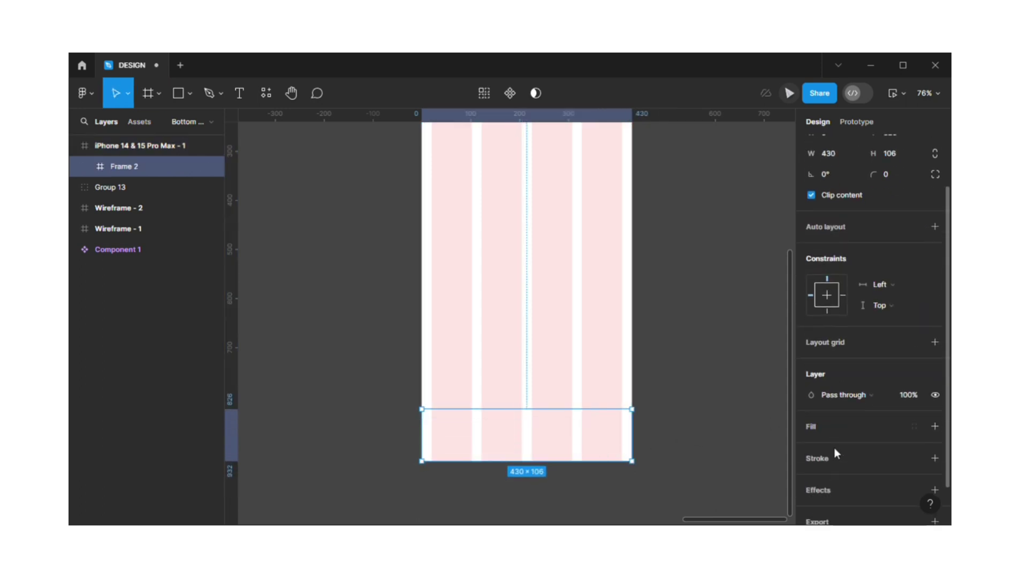
pyautogui.click(826, 430)
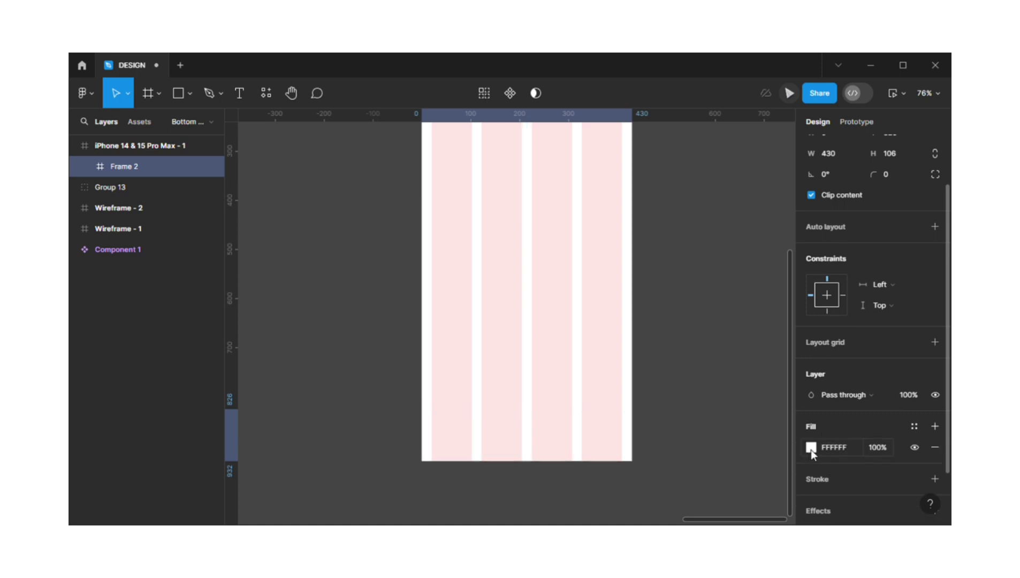
pyautogui.click(714, 301)
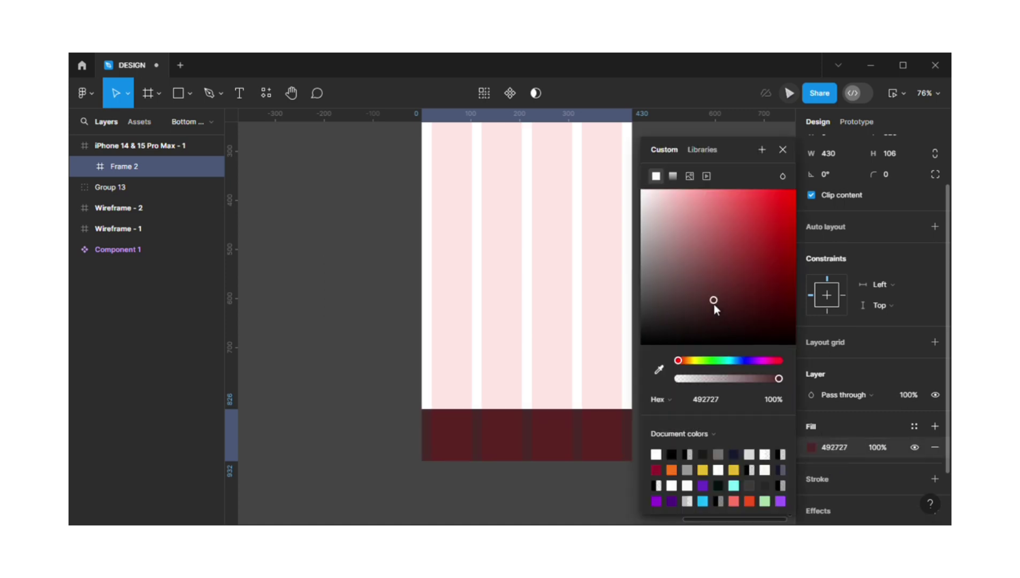
pyautogui.click(783, 150)
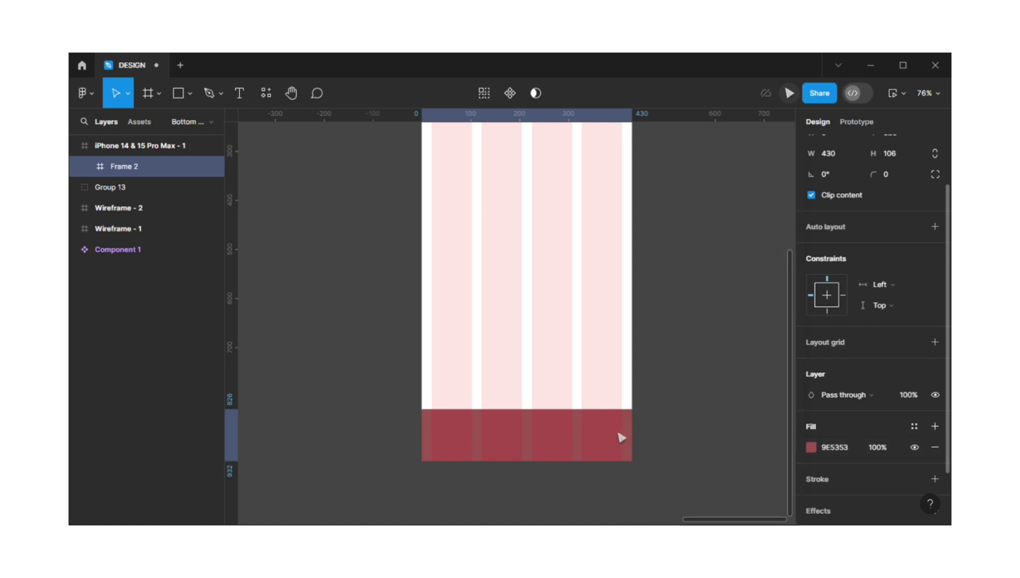
# Resize the red frame to 390 wide so it fits between the grid margins, and set its height to 95
pyautogui.scroll(5, 611, 451)
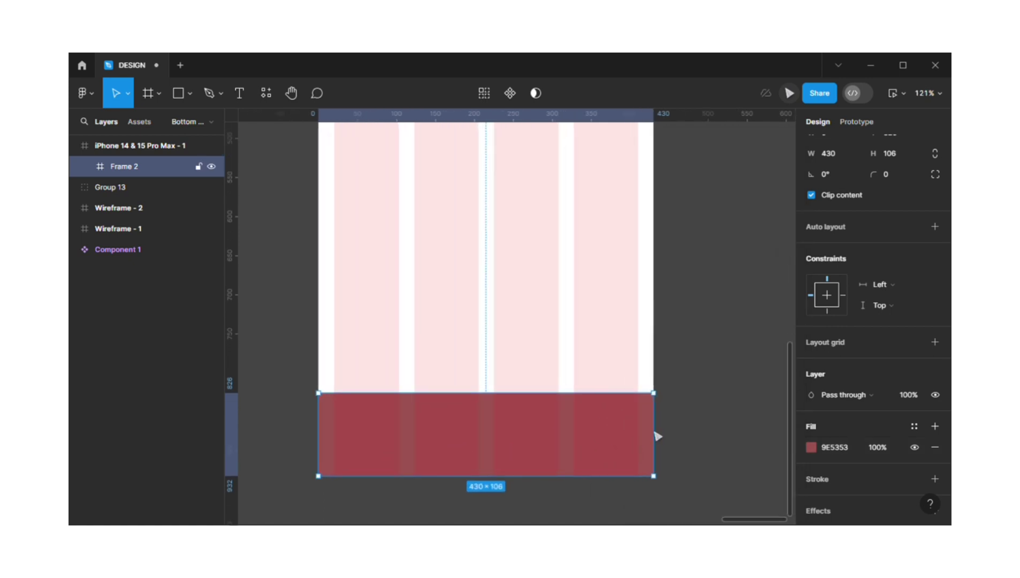
pyautogui.moveTo(658, 430); pyautogui.dragTo(647, 436)
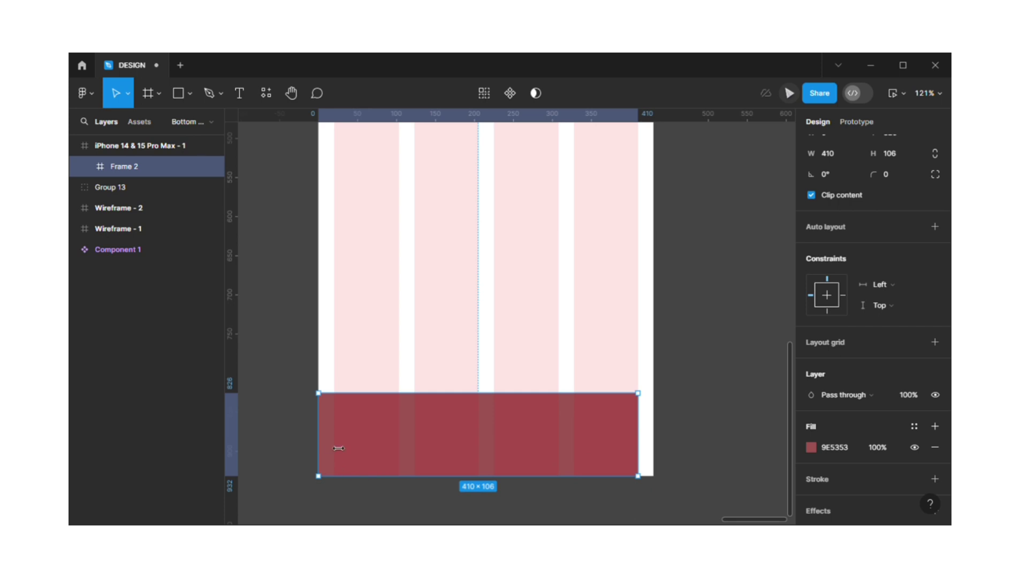
pyautogui.moveTo(342, 449); pyautogui.dragTo(345, 451)
pyautogui.scroll(2, 851, 301)
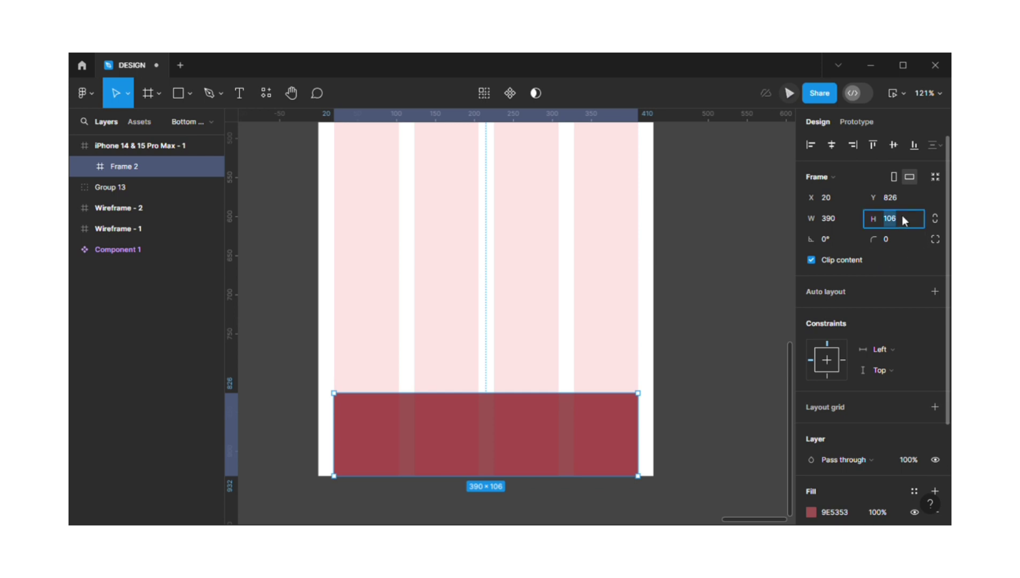
pyautogui.click(763, 316)
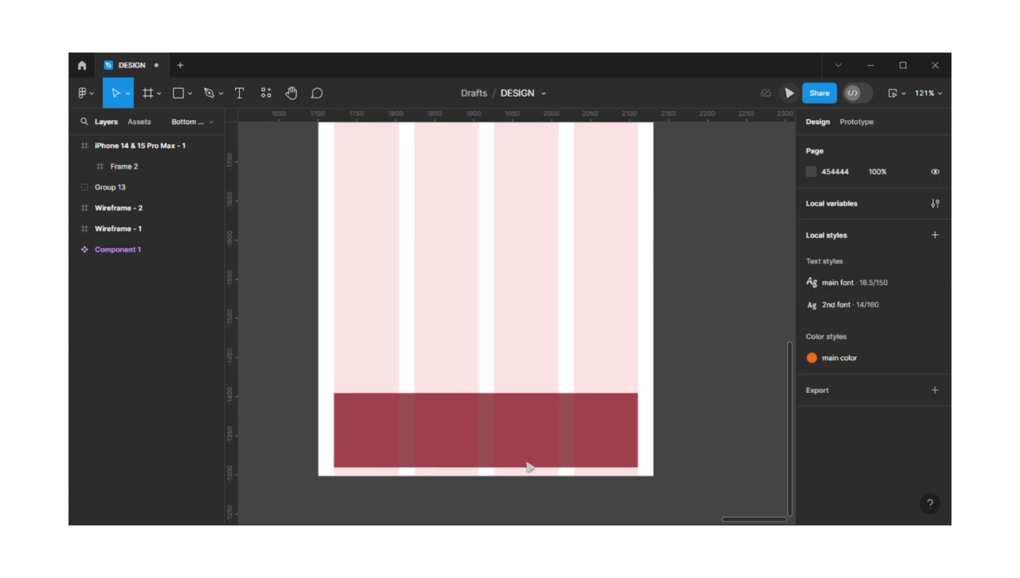
# Move the red frame out of the phone frame onto the empty canvas beside it
pyautogui.click(555, 453)
pyautogui.scroll(-10, 589, 451)
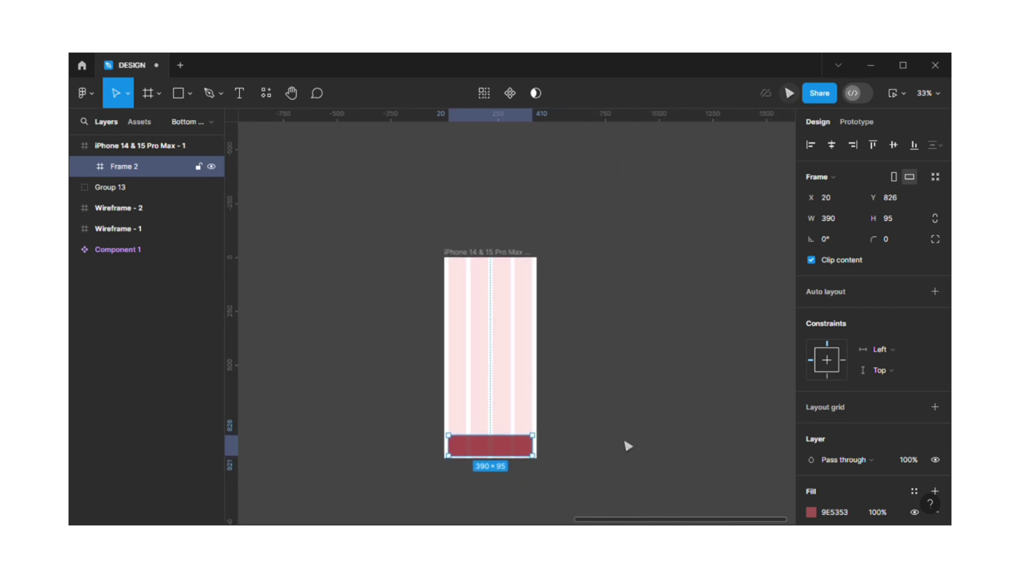
pyautogui.moveTo(517, 450); pyautogui.dragTo(633, 313)
pyautogui.moveTo(578, 456); pyautogui.dragTo(768, 447)
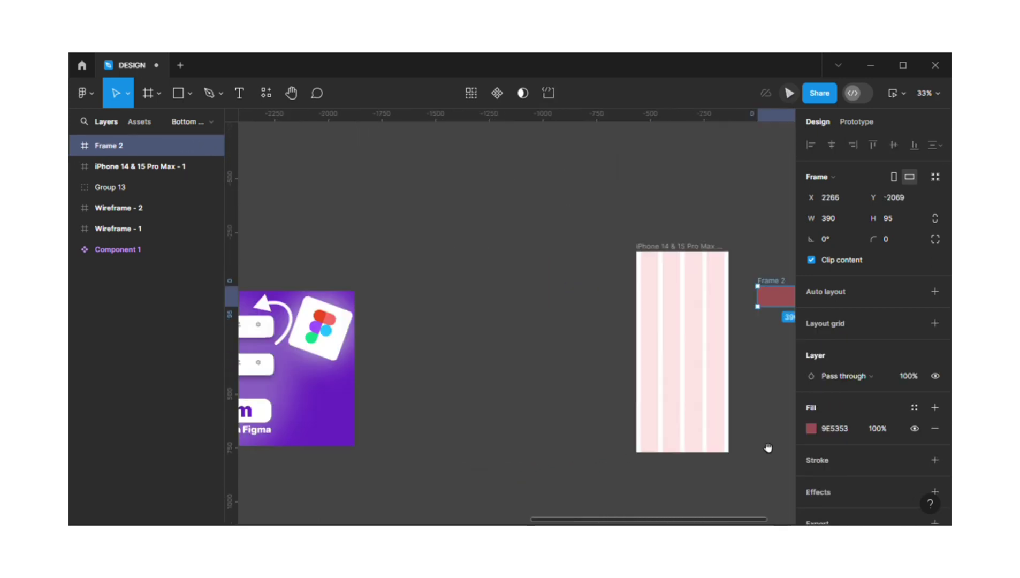
pyautogui.moveTo(656, 269); pyautogui.dragTo(395, 273)
pyautogui.click(552, 484)
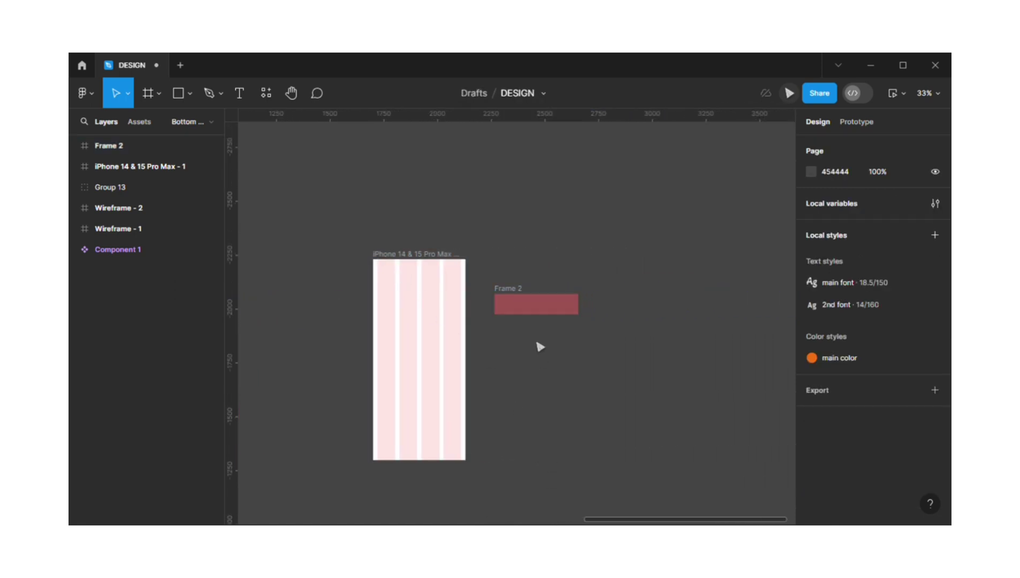
# Change the fill of Frame 2 to white, FFFFFF
pyautogui.click(437, 267)
pyautogui.scroll(2, 467, 369)
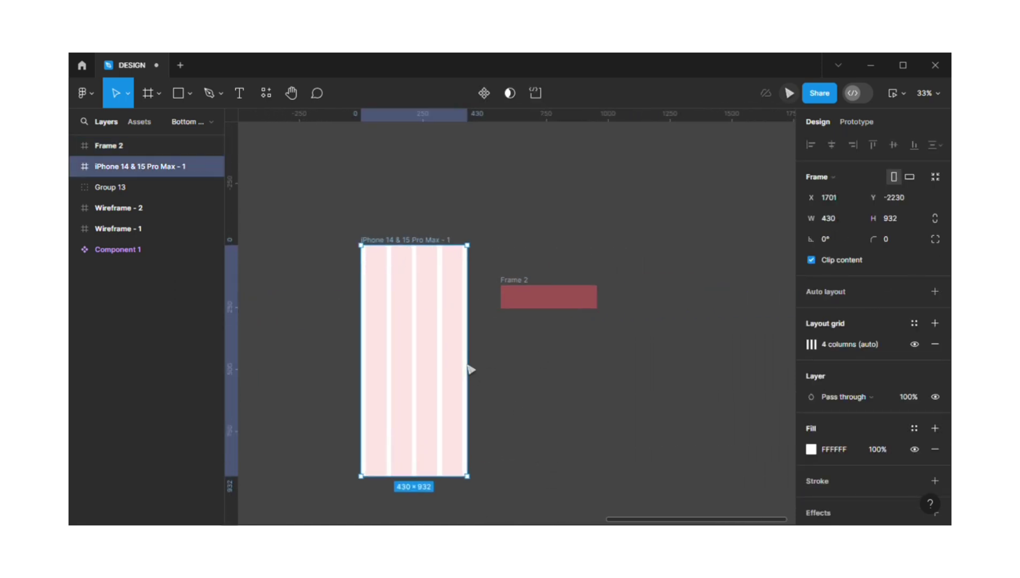
pyautogui.hscroll(2, 498, 353)
pyautogui.scroll(1, 498, 354)
pyautogui.click(492, 325)
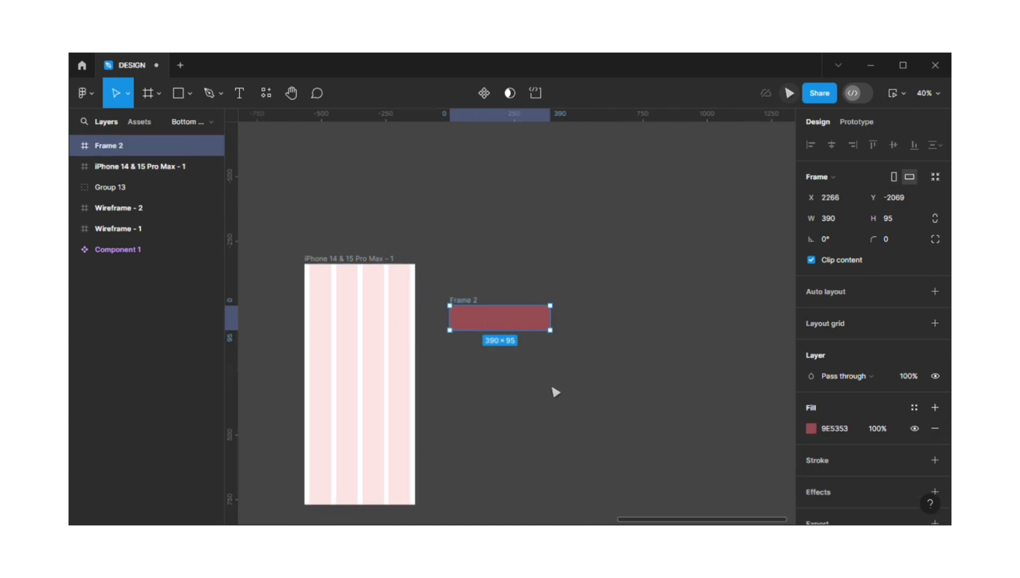
pyautogui.scroll(1, 551, 391)
pyautogui.scroll(-1, 833, 419)
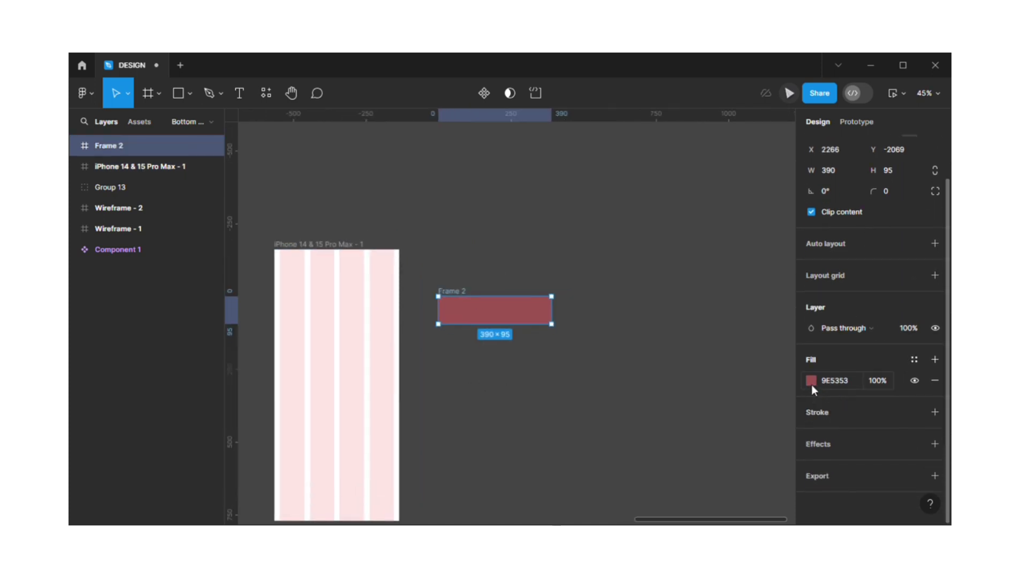
pyautogui.click(811, 380)
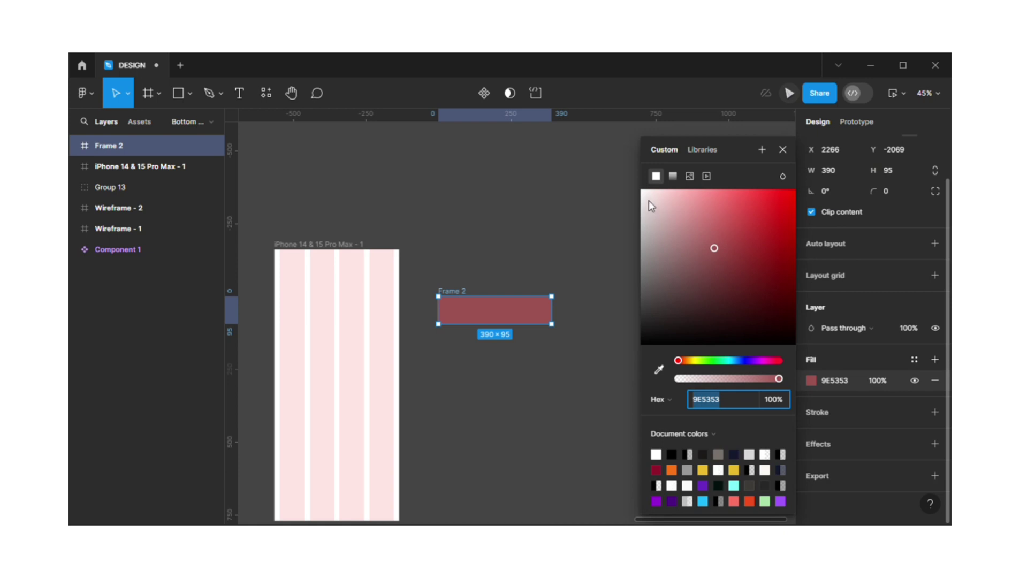
pyautogui.moveTo(640, 193); pyautogui.dragTo(638, 188)
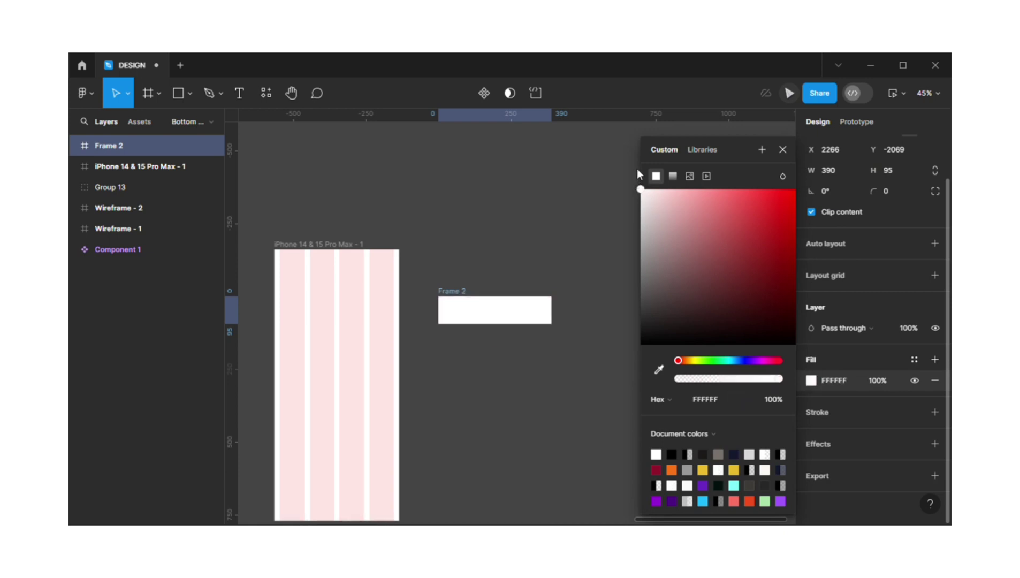
pyautogui.moveTo(594, 266); pyautogui.dragTo(629, 257)
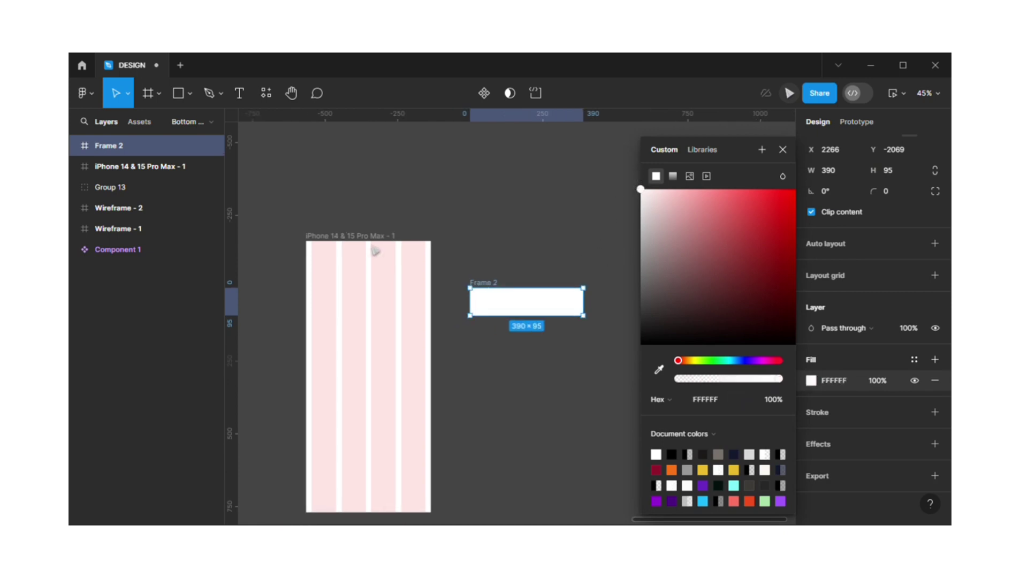
pyautogui.click(547, 343)
# Round the corners of Frame 2 with a radius of 25
pyautogui.scroll(3, 539, 344)
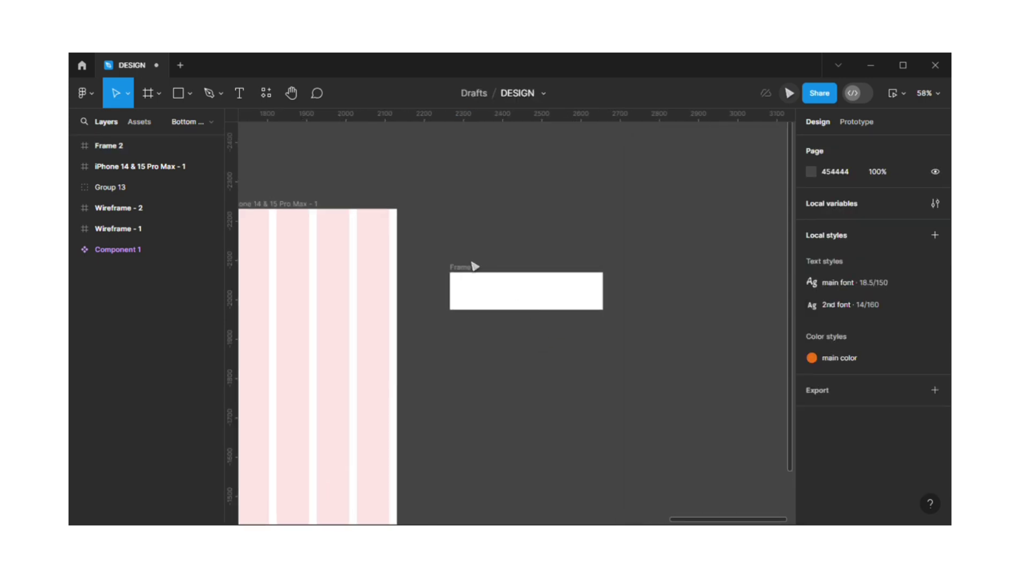
pyautogui.click(474, 279)
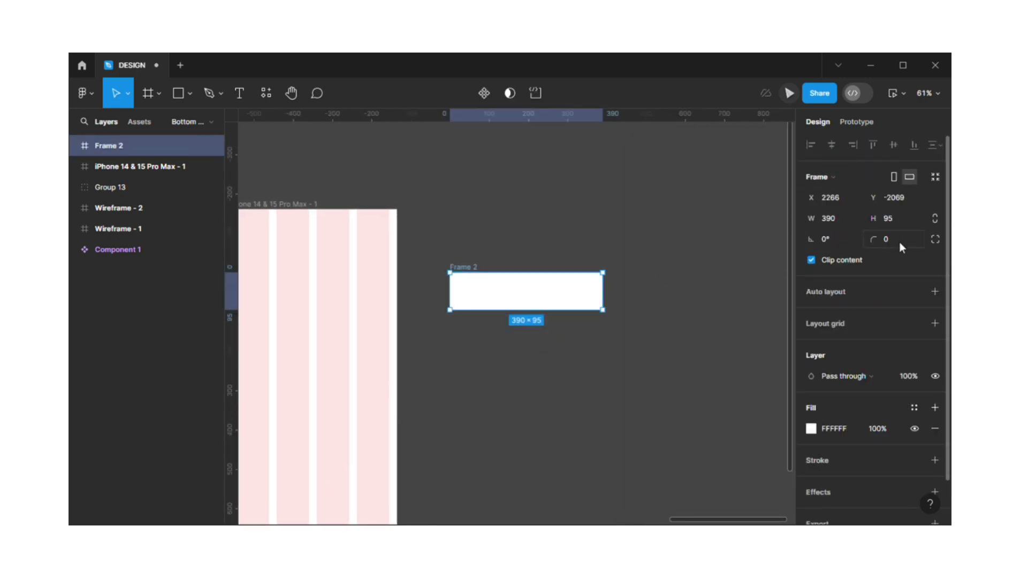
pyautogui.click(897, 242)
pyautogui.write('25')
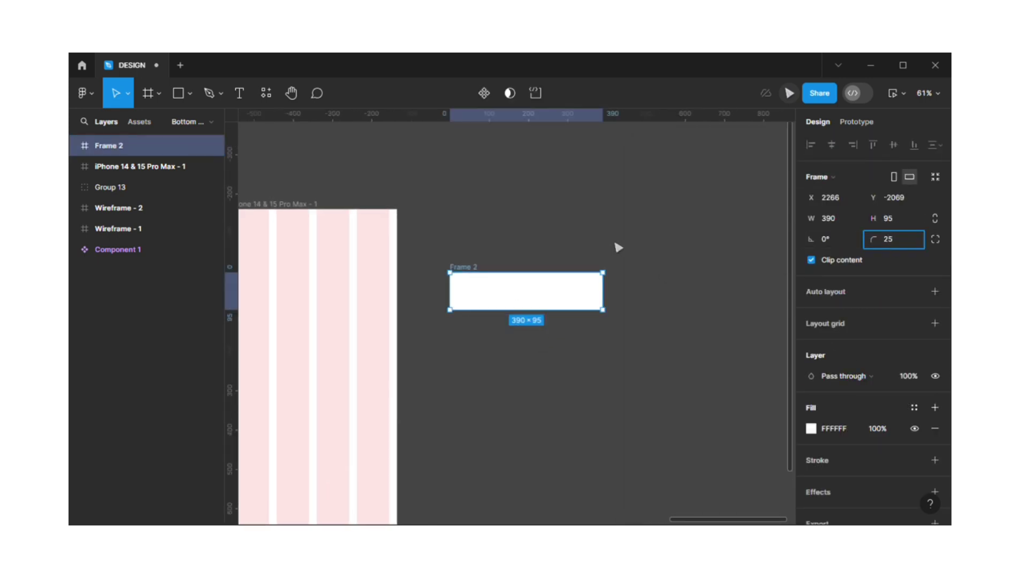
pyautogui.click(568, 262)
# Set the corner smoothing of Frame 2 to 100%
pyautogui.scroll(2, 569, 262)
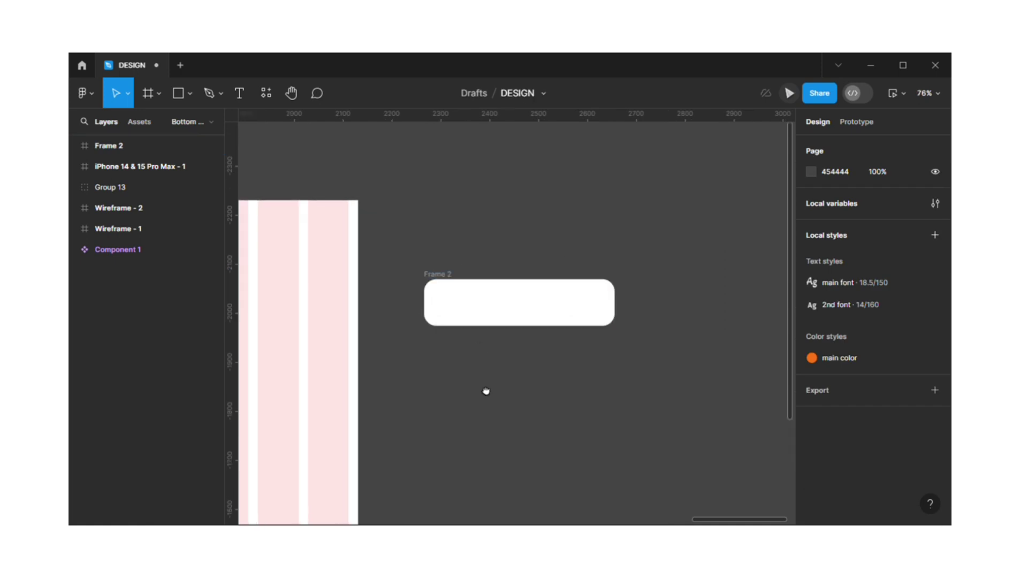
pyautogui.moveTo(486, 391); pyautogui.dragTo(504, 394)
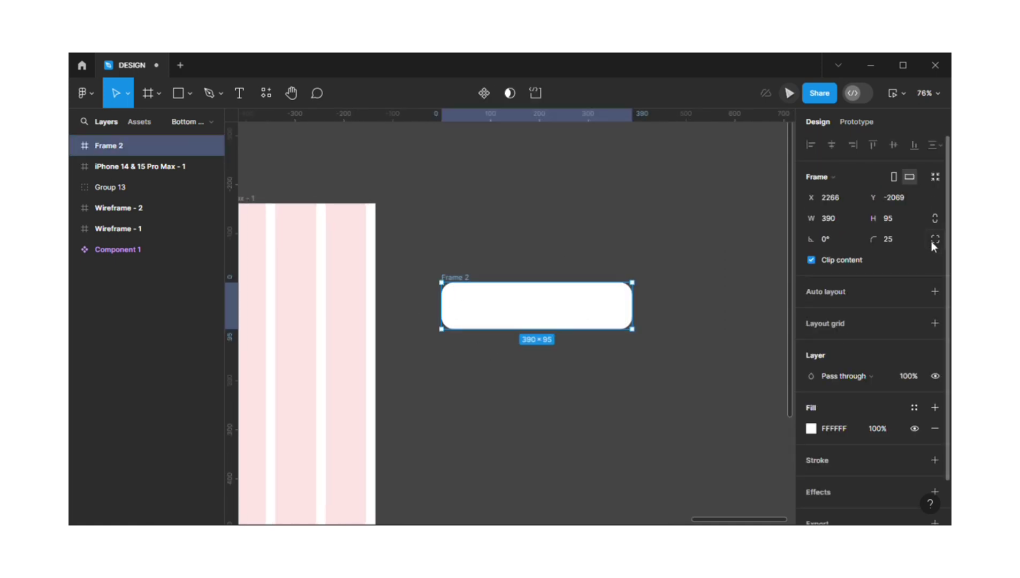
pyautogui.click(934, 239)
pyautogui.moveTo(727, 342); pyautogui.dragTo(782, 349)
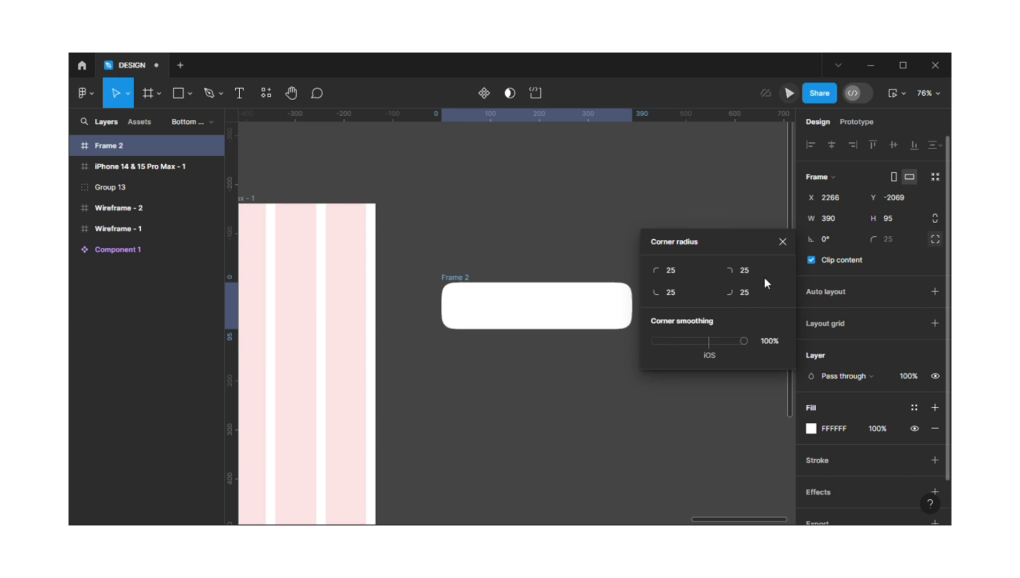
pyautogui.click(784, 242)
pyautogui.click(493, 384)
pyautogui.scroll(1, 494, 383)
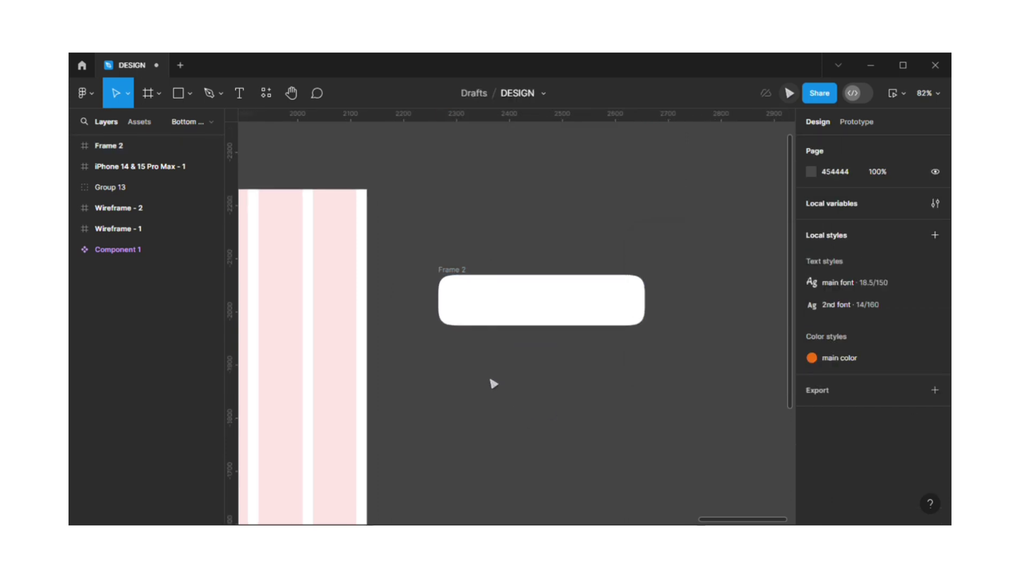
# Run the Iconly Pro plugin, search it for "home" and place an outlined home icon on the canvas above Frame 2
pyautogui.hotkey('ctrl', '/')
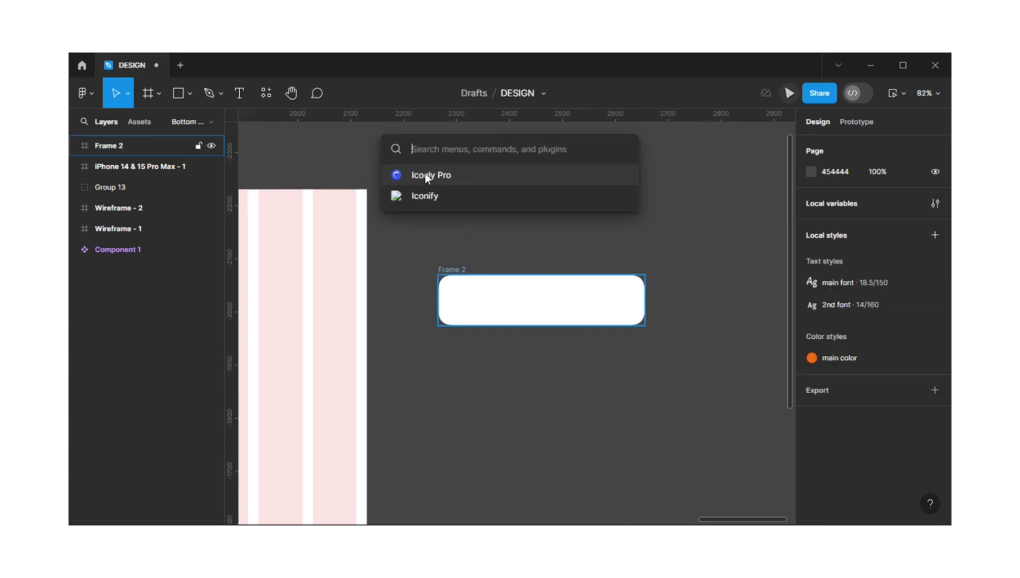
pyautogui.click(452, 176)
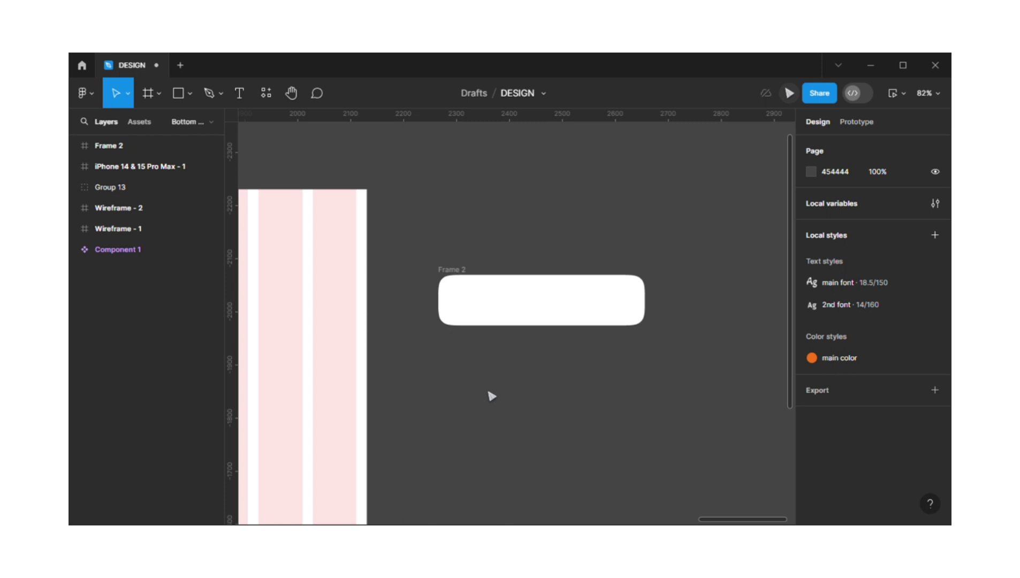
pyautogui.hotkey('ctrl', '/')
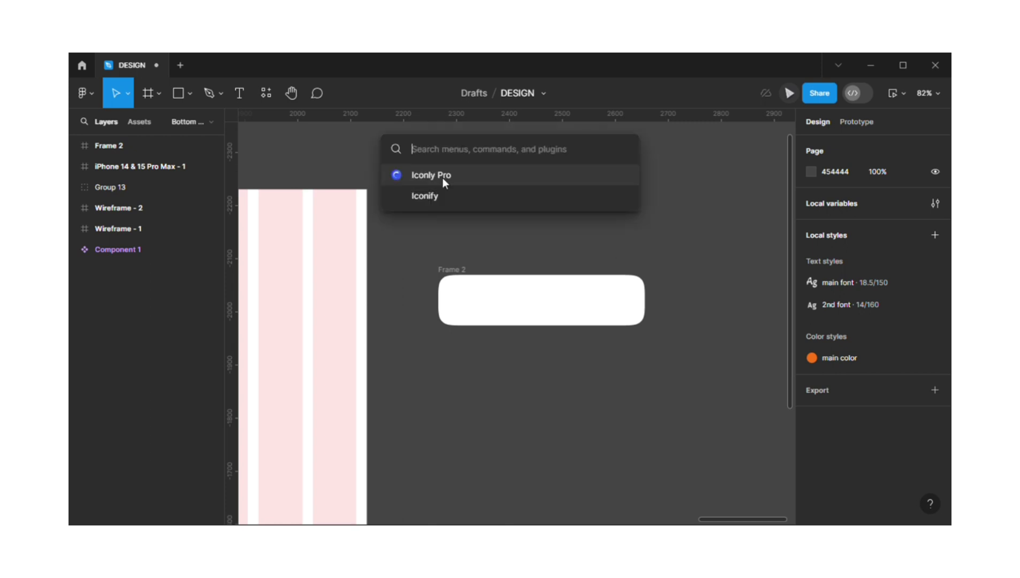
pyautogui.click(443, 180)
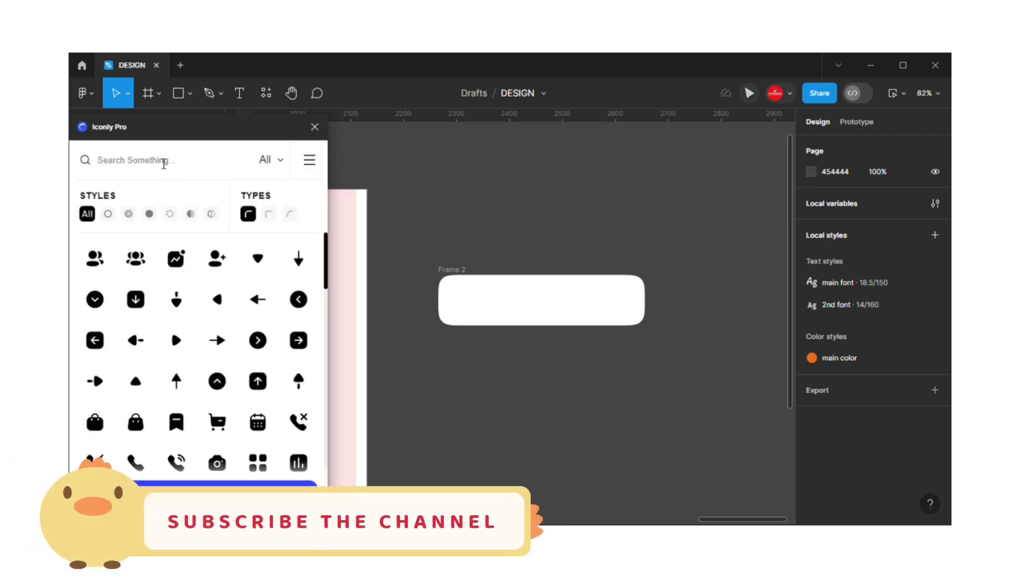
pyautogui.write('home')
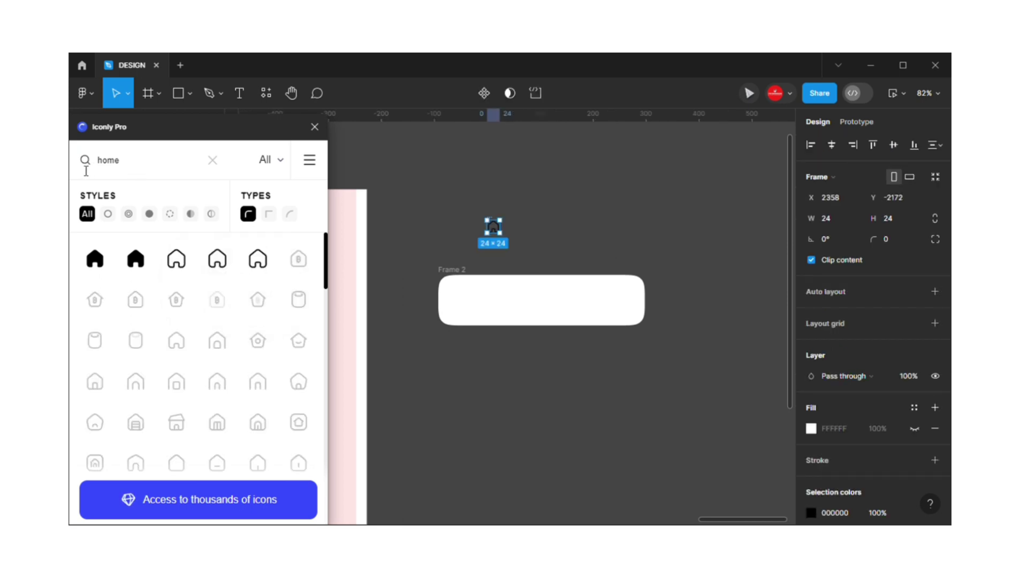
# Search the icon library for "cal" and place an outlined calendar icon on the canvas beside the home icon
pyautogui.hotkey('ctrl', 'a')
pyautogui.press('BackSpace')
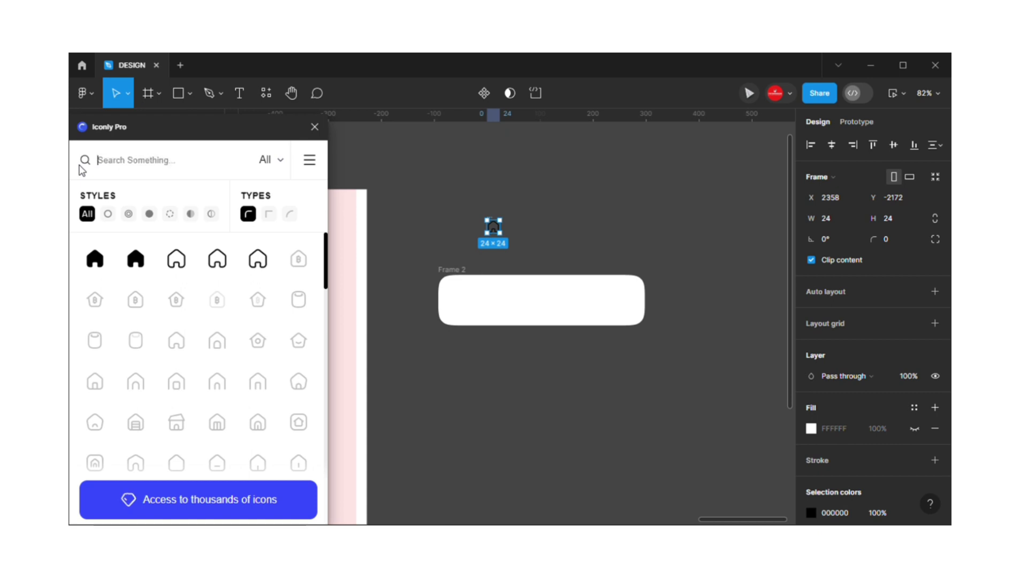
pyautogui.write('cal')
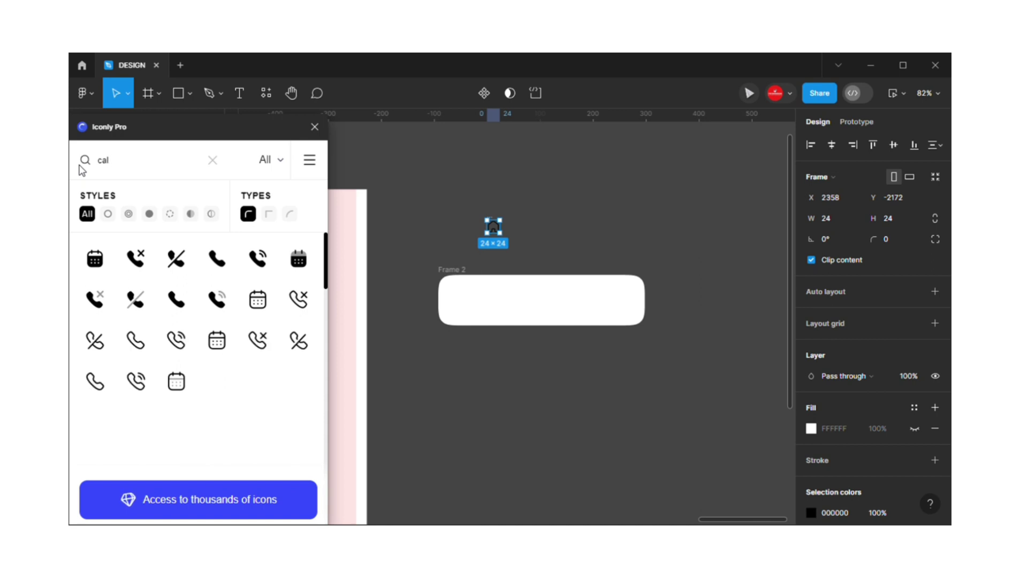
pyautogui.moveTo(261, 303); pyautogui.dragTo(544, 237)
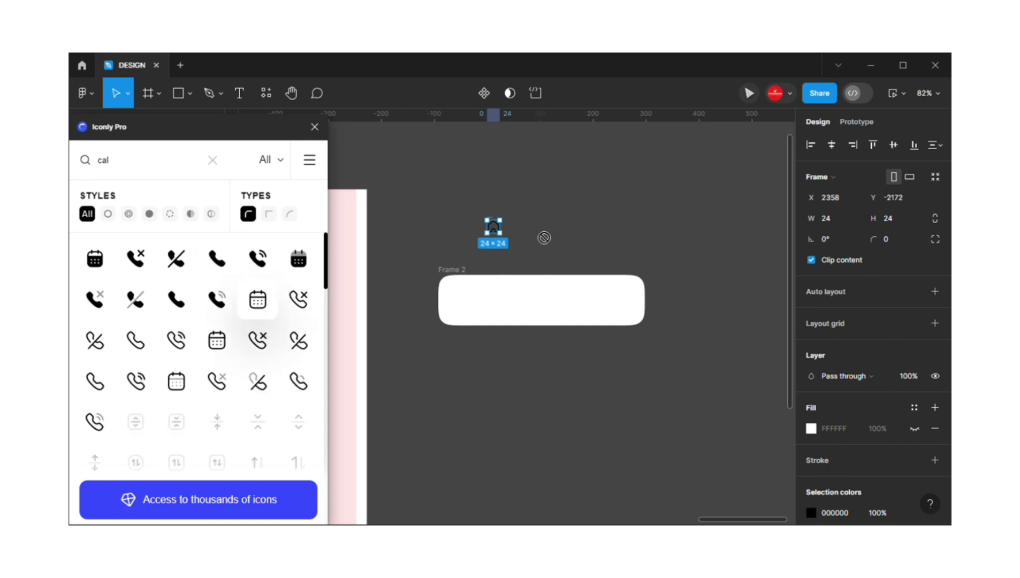
# Search the icon library for "notif" and place an outlined bell icon on the canvas beside the calendar icon
pyautogui.moveTo(130, 161); pyautogui.dragTo(79, 159)
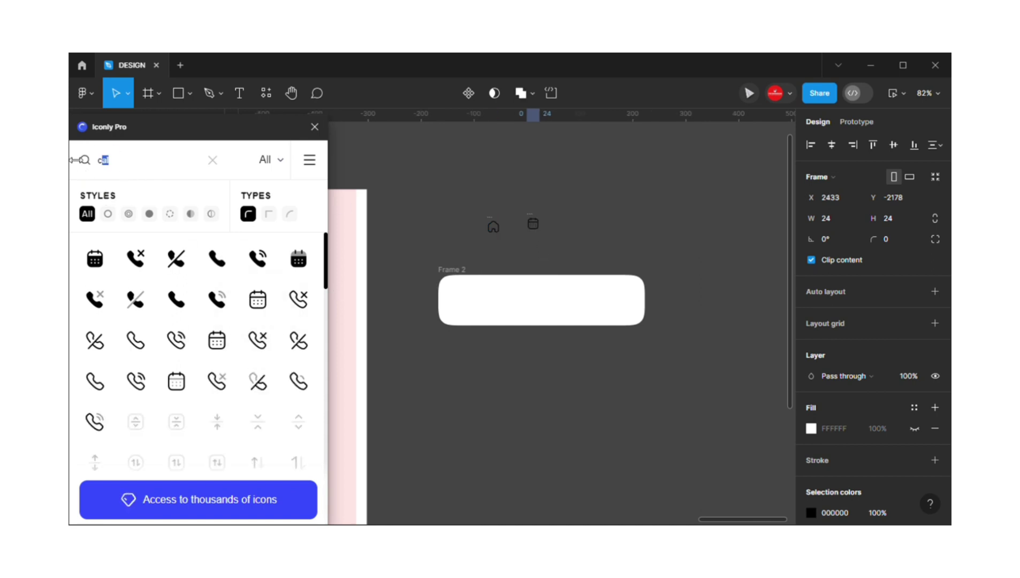
pyautogui.press('BackSpace')
pyautogui.write('notif')
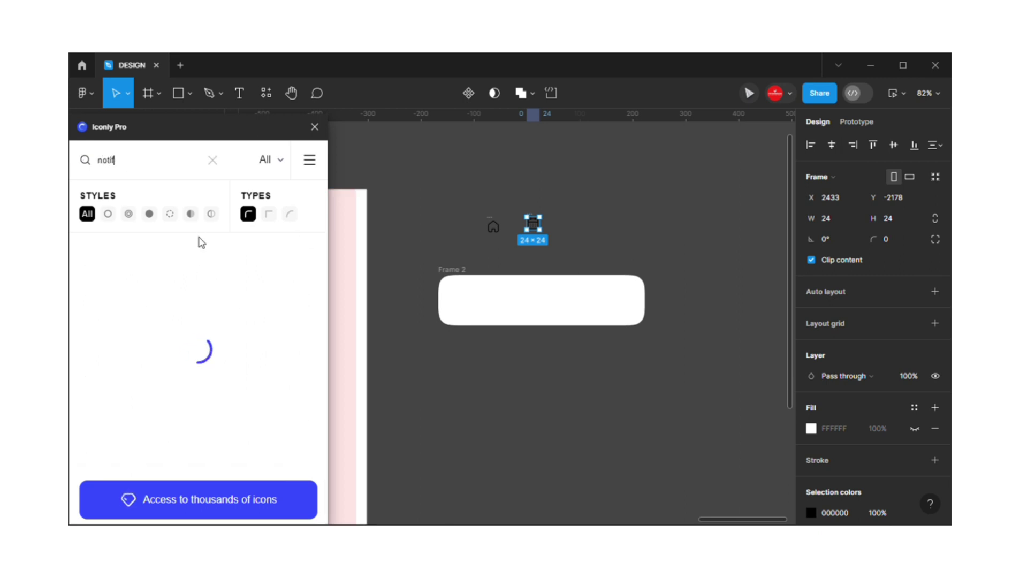
pyautogui.moveTo(230, 268); pyautogui.dragTo(585, 230)
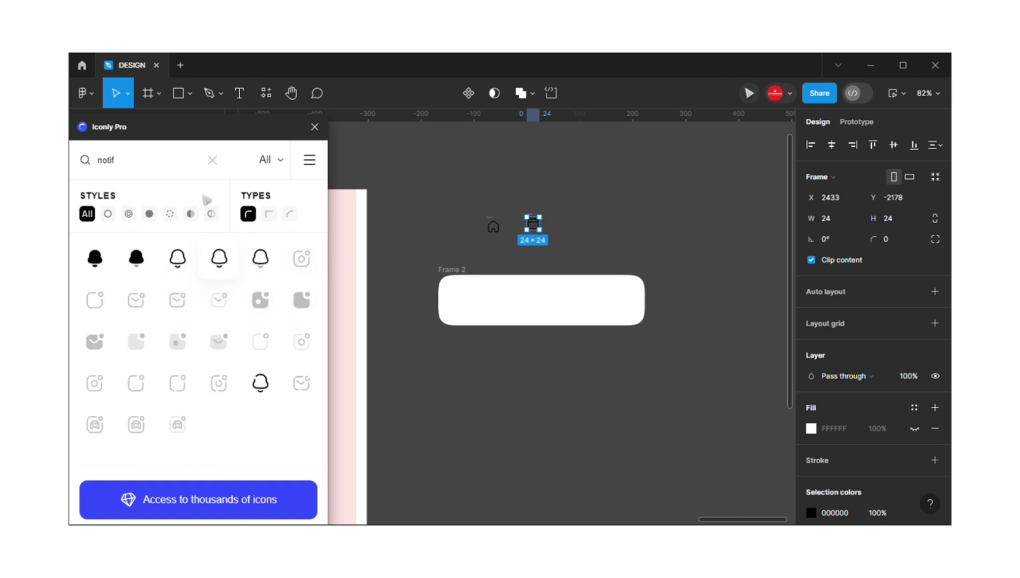
# Search the icon library for "setti", place an outlined gear icon above Frame 2's far end and close the plugin
pyautogui.doubleClick(99, 163)
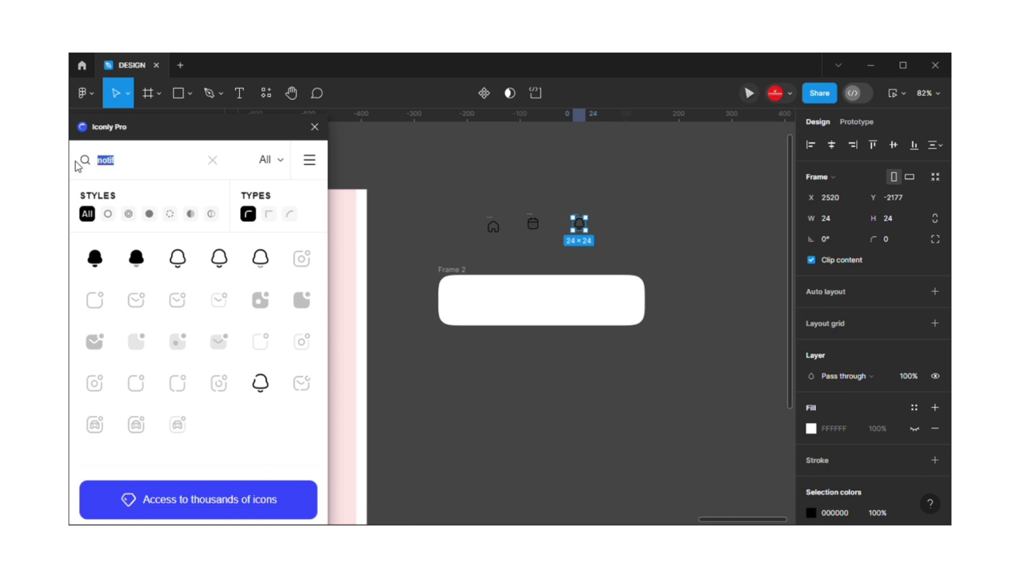
pyautogui.press('BackSpace')
pyautogui.write('setti')
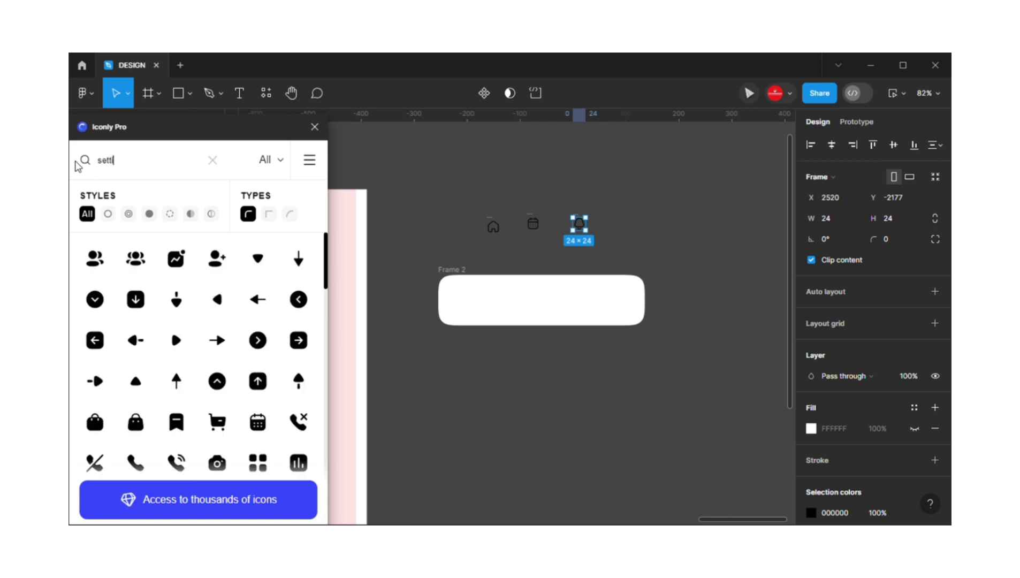
pyautogui.write('bn')
pyautogui.press('BackSpace')
pyautogui.press('BackSpace')
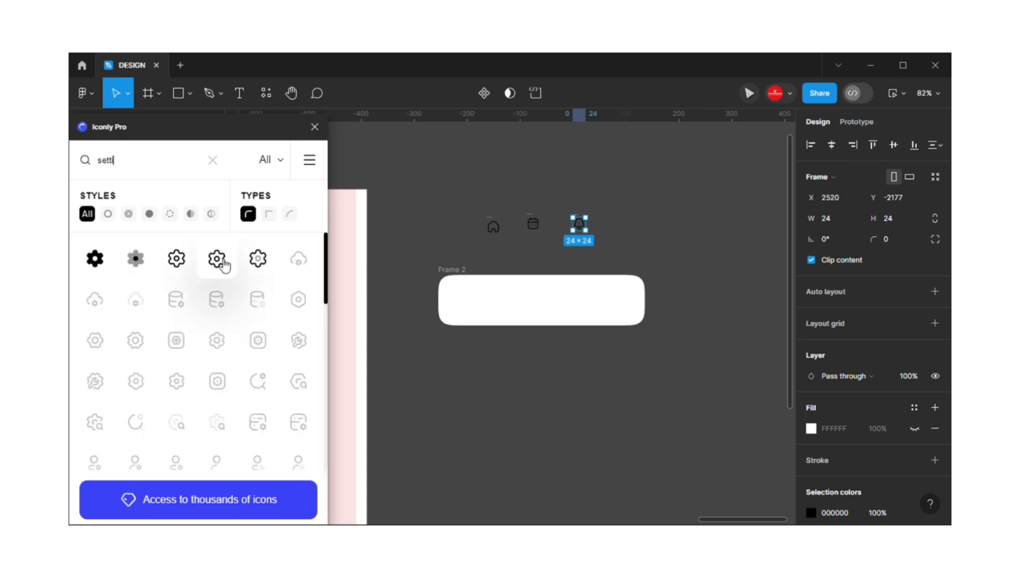
pyautogui.moveTo(219, 261); pyautogui.dragTo(709, 298)
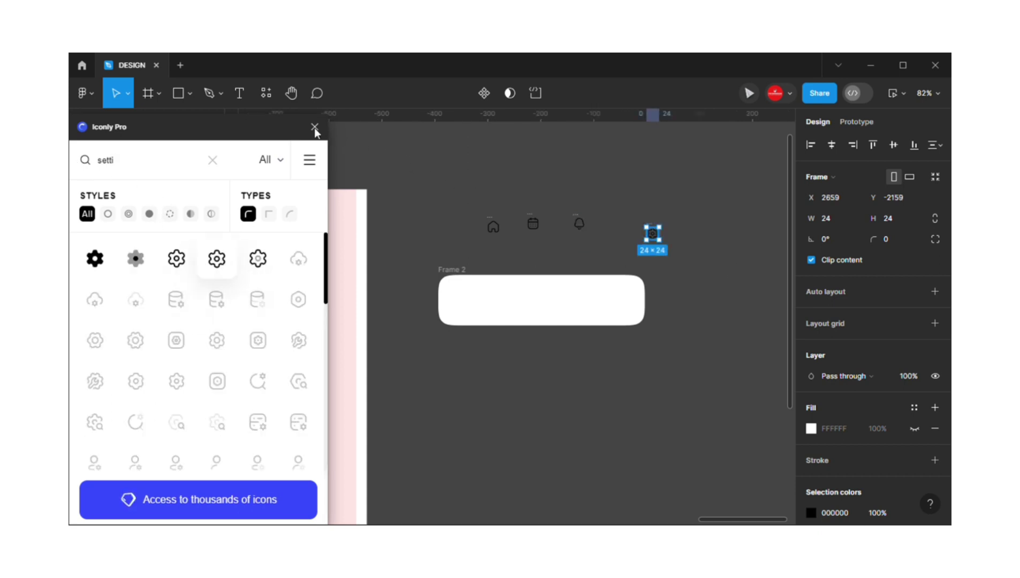
# Align the four icons on their vertical centres and distribute them with equal horizontal spacing
pyautogui.scroll(3, 535, 271)
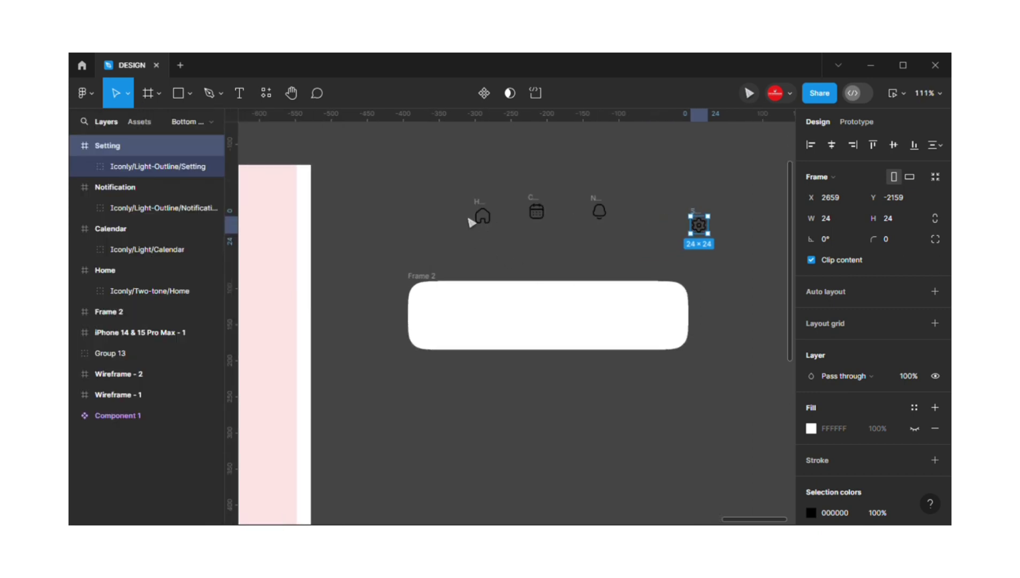
pyautogui.moveTo(448, 187); pyautogui.dragTo(729, 256)
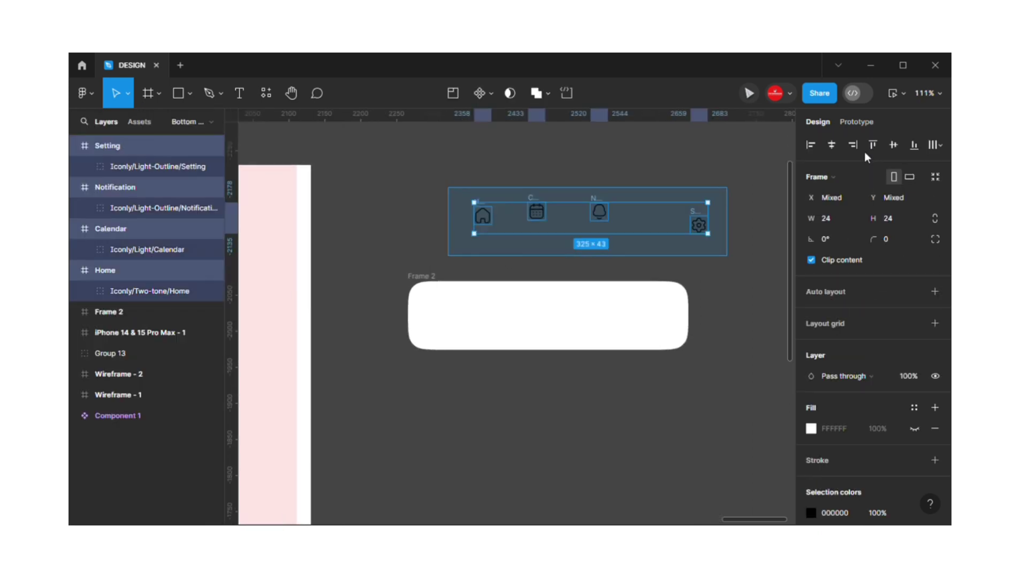
pyautogui.click(894, 145)
pyautogui.click(940, 145)
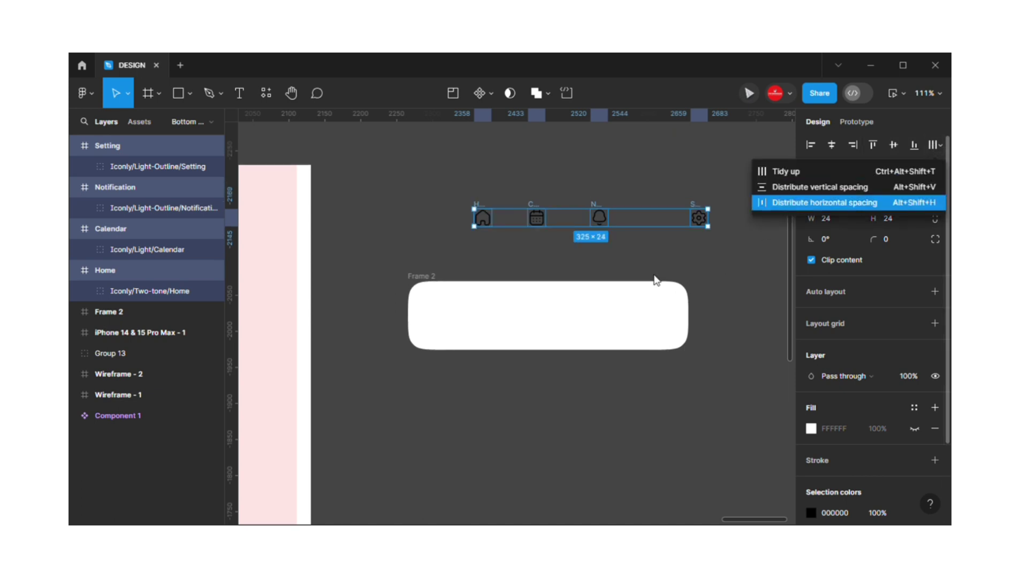
pyautogui.press('Return')
# Reduce the horizontal spacing between the four icons to 62 and move the row closer above Frame 2
pyautogui.scroll(2, 664, 262)
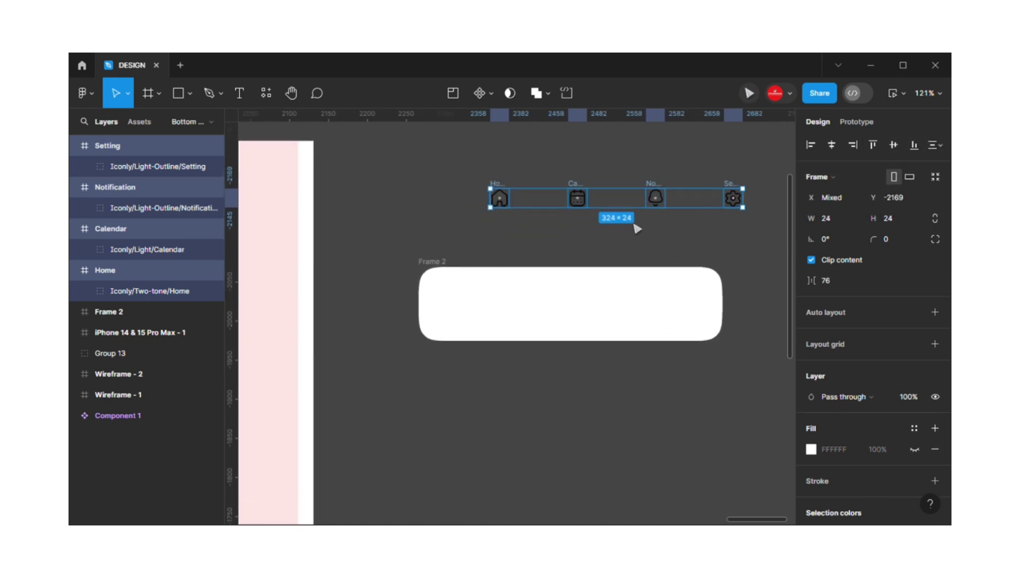
pyautogui.moveTo(811, 280)
pyautogui.mouseDown()
pyautogui.moveTo(777, 282)
pyautogui.moveTo(796, 280)
pyautogui.mouseUp()
pyautogui.moveTo(624, 221); pyautogui.dragTo(601, 238)
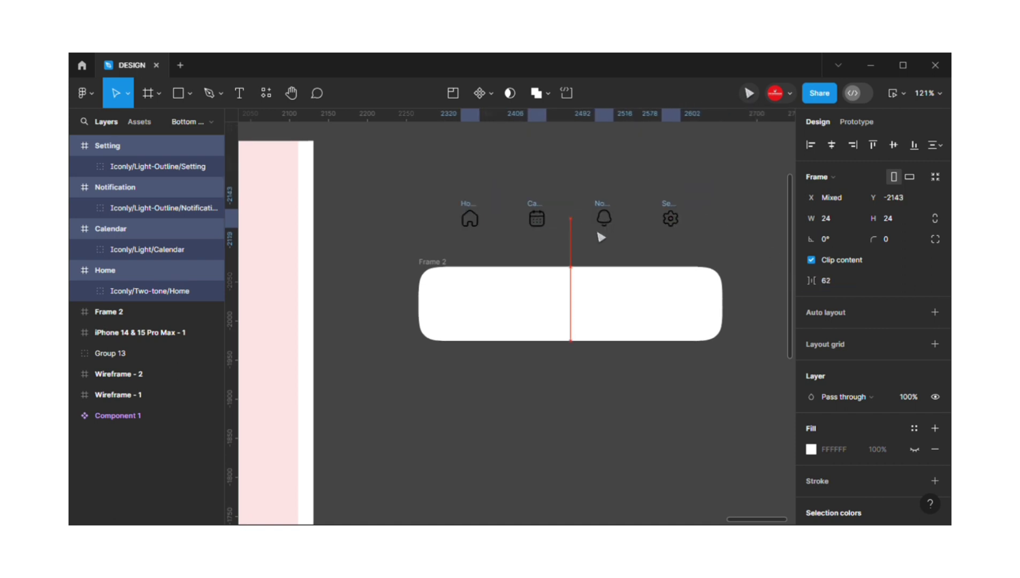
# Change the colour of the four icons to white and deselect them
pyautogui.scroll(-2, 814, 454)
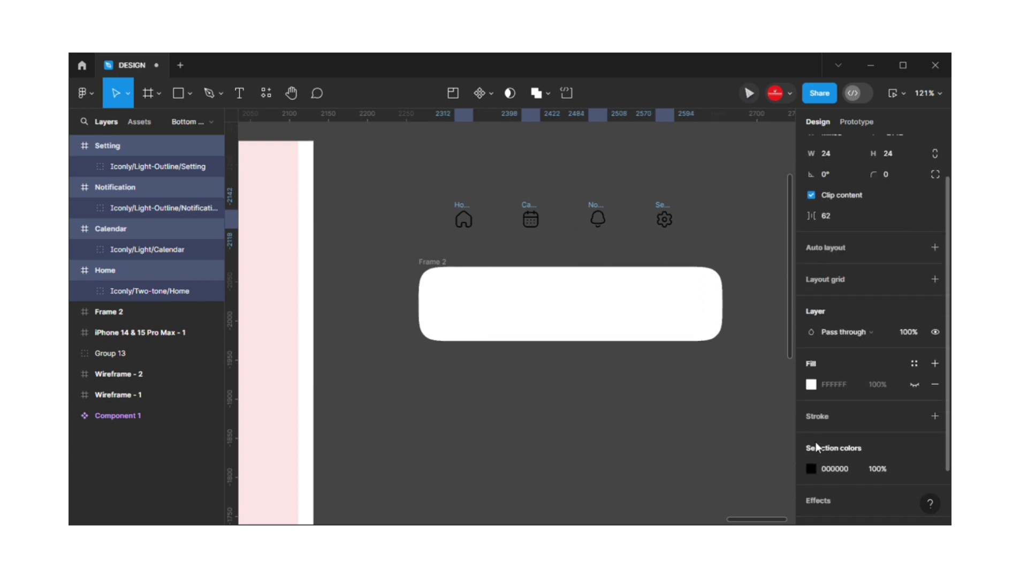
pyautogui.click(811, 470)
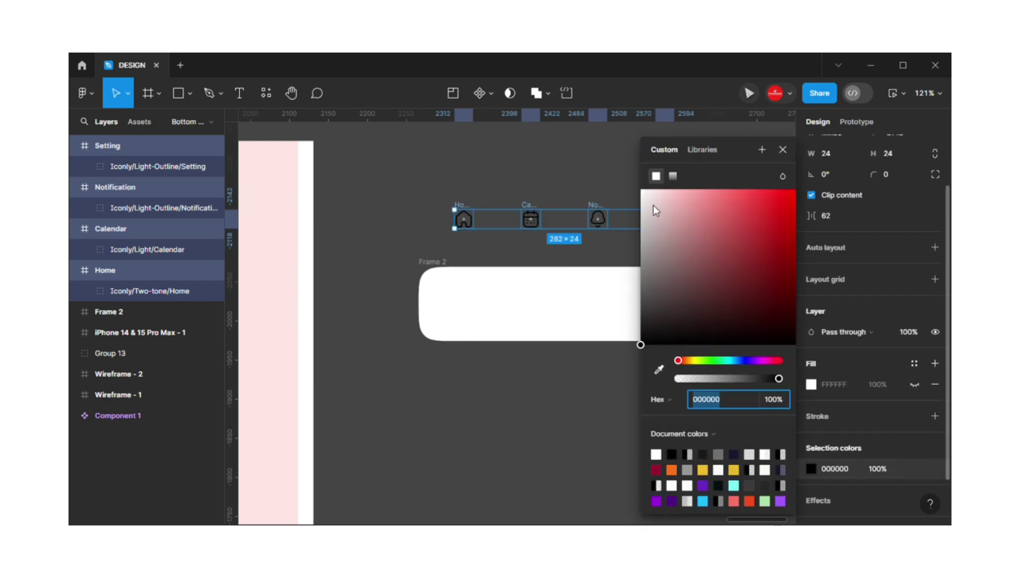
pyautogui.moveTo(641, 198); pyautogui.dragTo(608, 162)
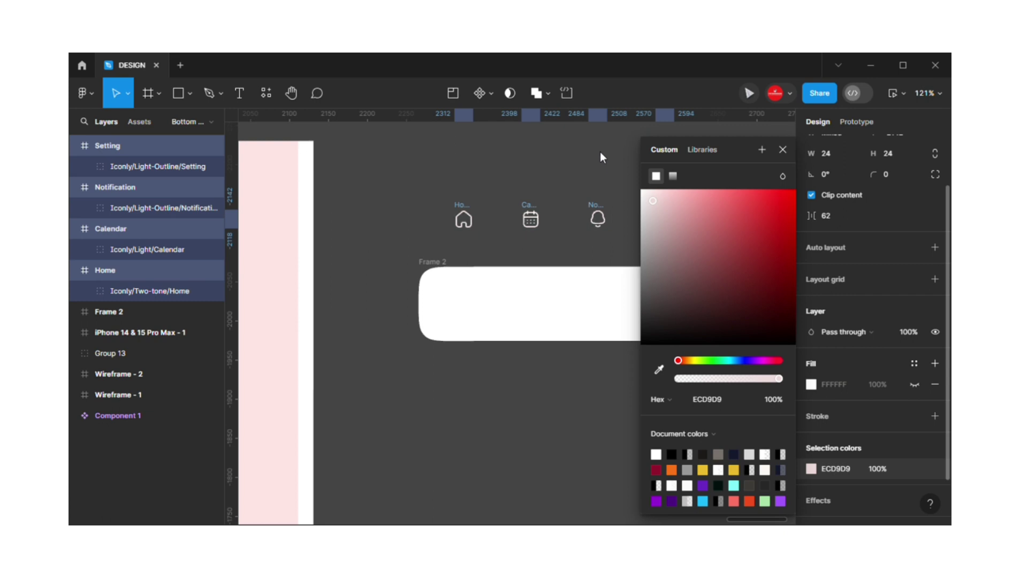
pyautogui.click(531, 192)
pyautogui.click(495, 241)
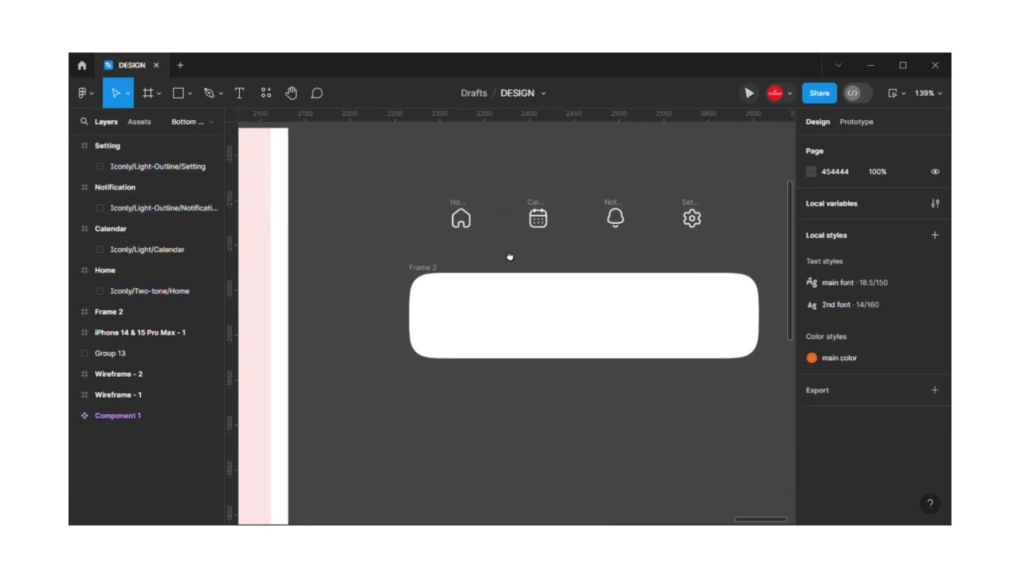
# Draw a 64 × 64 circle inside Frame 2 near its starting edge, at X 17, Y 16
pyautogui.scroll(2, 509, 256)
pyautogui.click(463, 293)
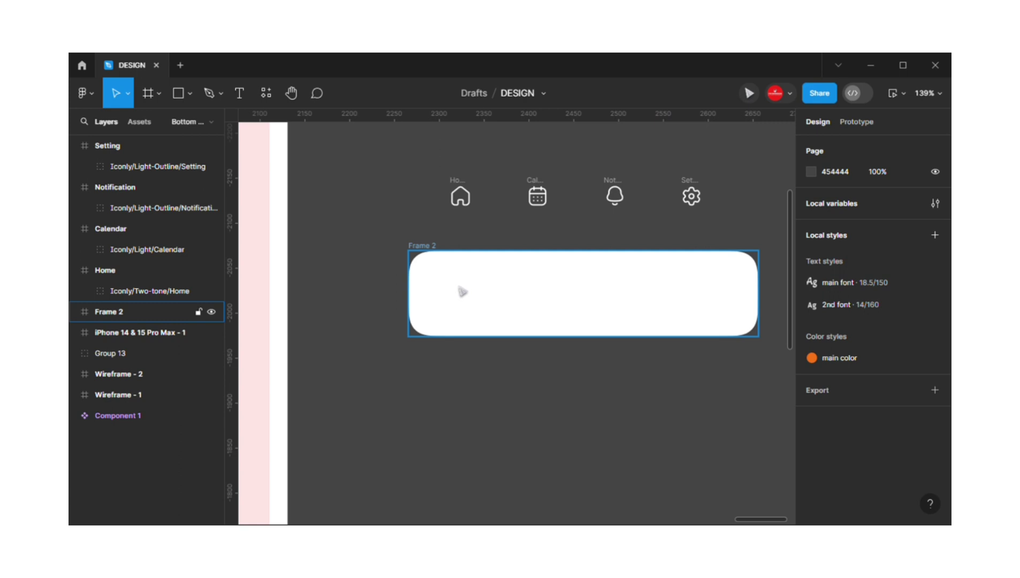
pyautogui.press('o')
pyautogui.click(488, 322)
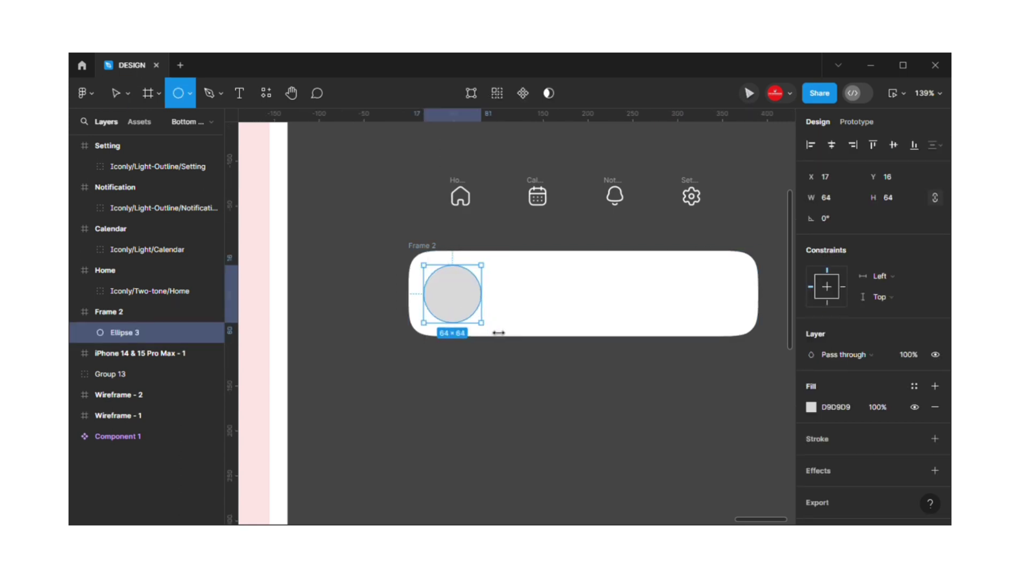
# Try bright blue fills on the circle, ending with 3038FF
pyautogui.click(811, 407)
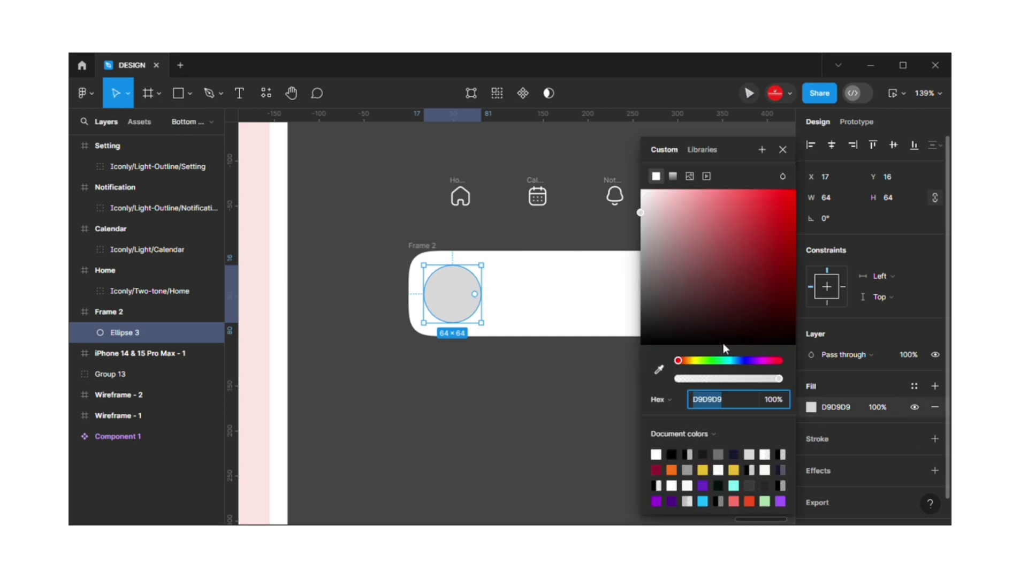
pyautogui.click(726, 361)
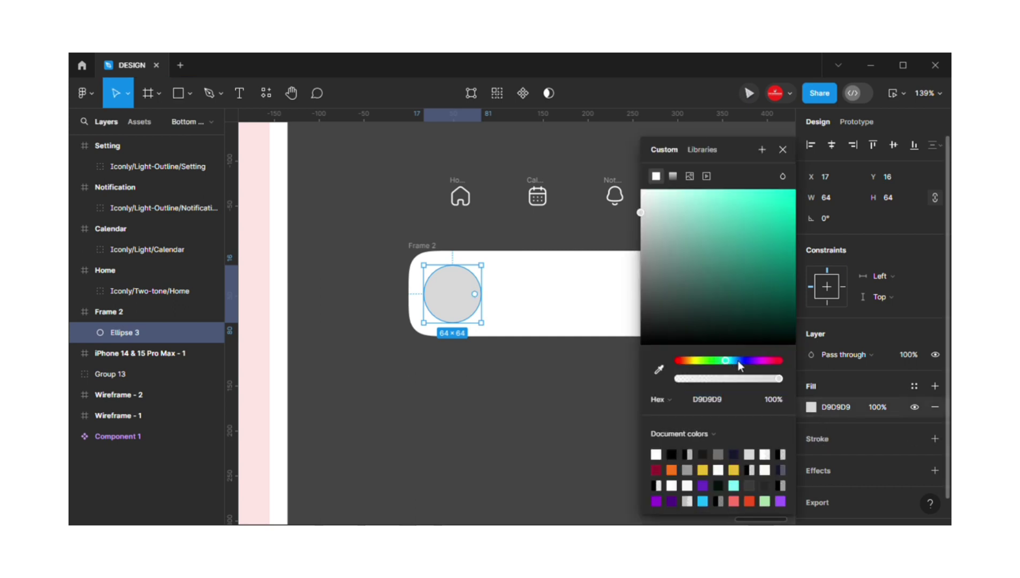
pyautogui.click(738, 362)
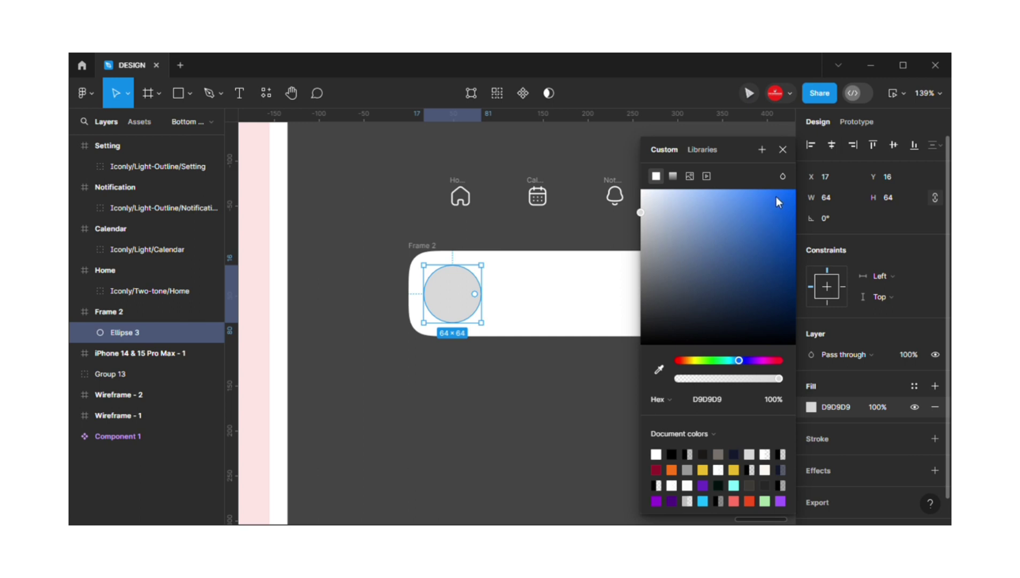
pyautogui.click(789, 193)
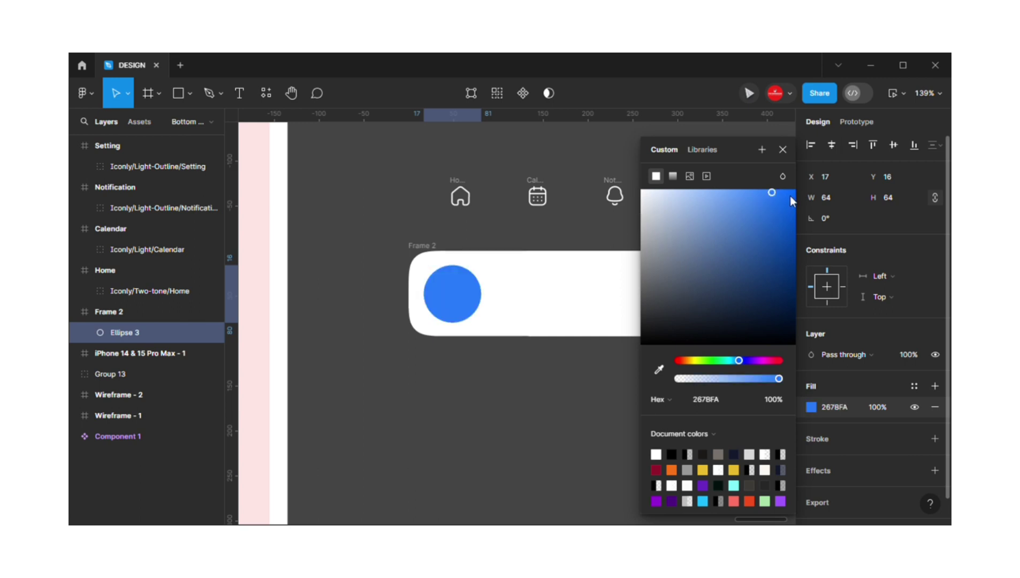
pyautogui.click(745, 360)
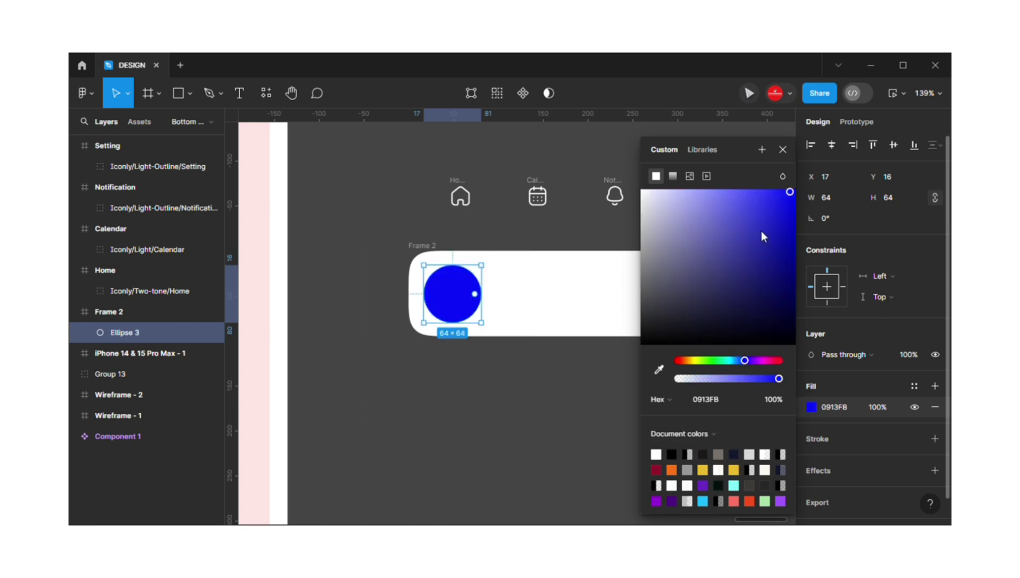
pyautogui.click(767, 190)
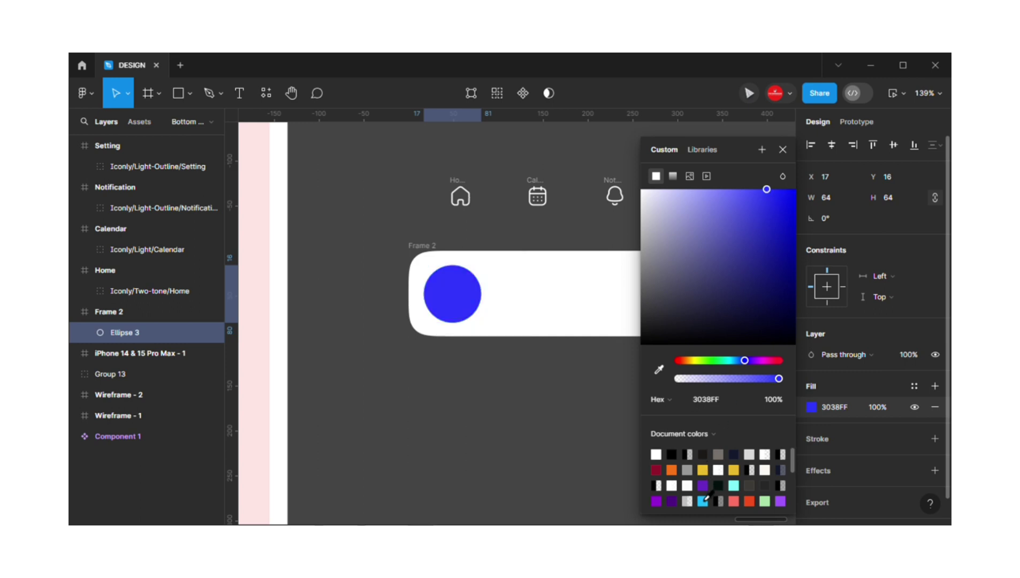
# Fill the circle with a document purple and adjust its shade to 6B22D3
pyautogui.click(703, 487)
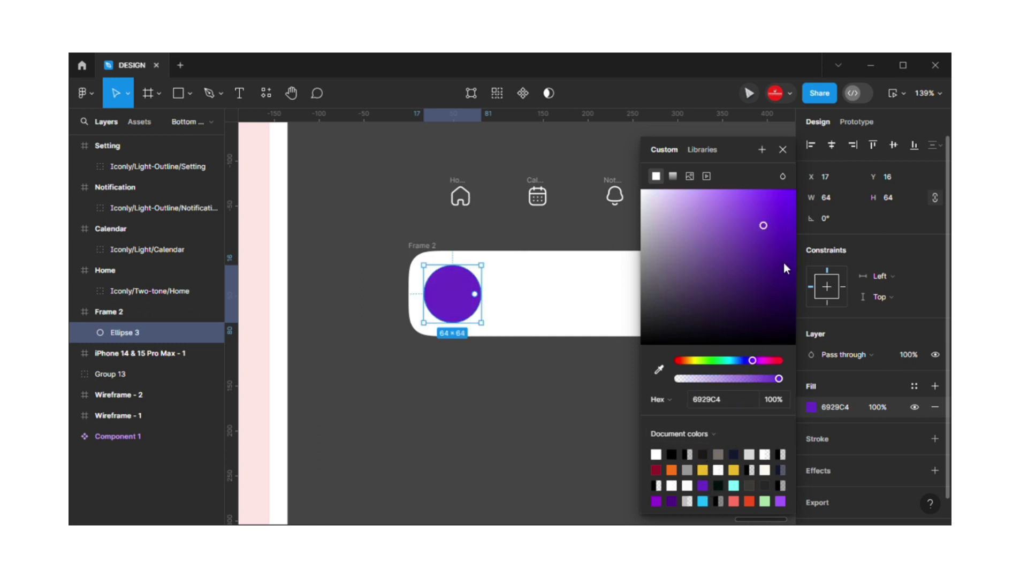
pyautogui.click(771, 220)
pyautogui.click(855, 188)
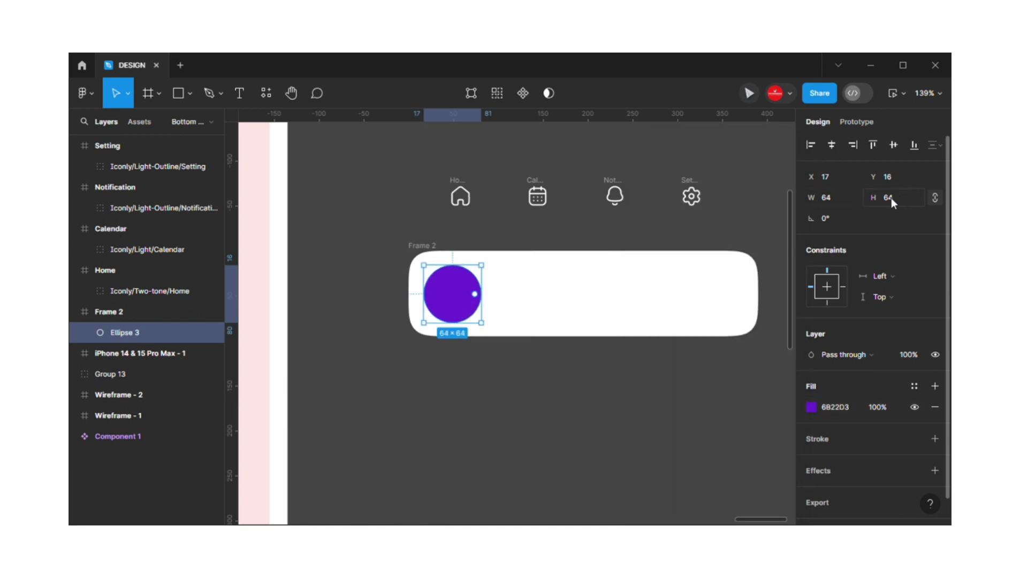
# Resize the purple circle to 70 × 70 and reposition it in Frame 2 at X 18, Y 12
pyautogui.click(841, 200)
pyautogui.write('70')
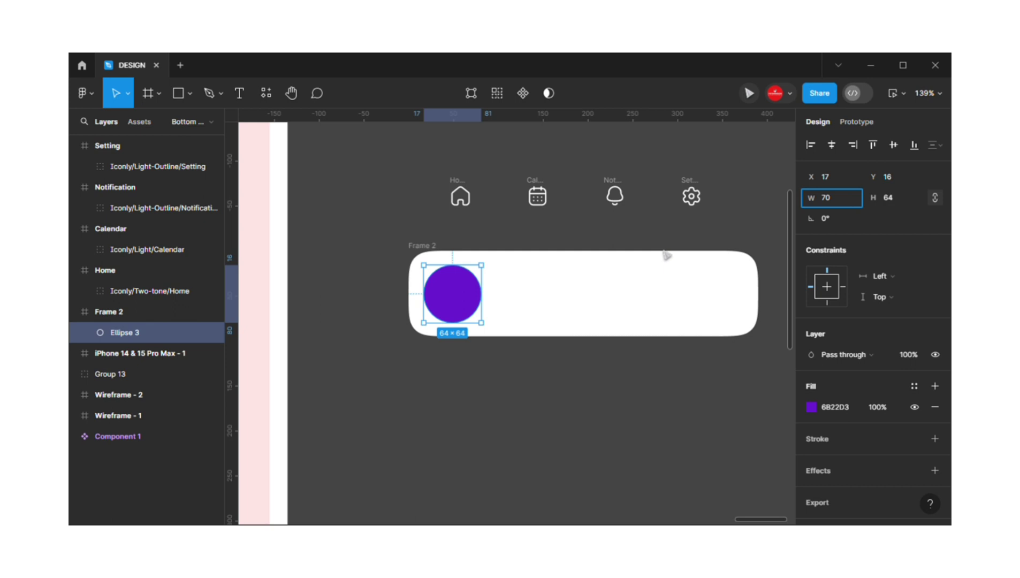
pyautogui.press('Escape')
pyautogui.scroll(1, 482, 321)
pyautogui.click(474, 315)
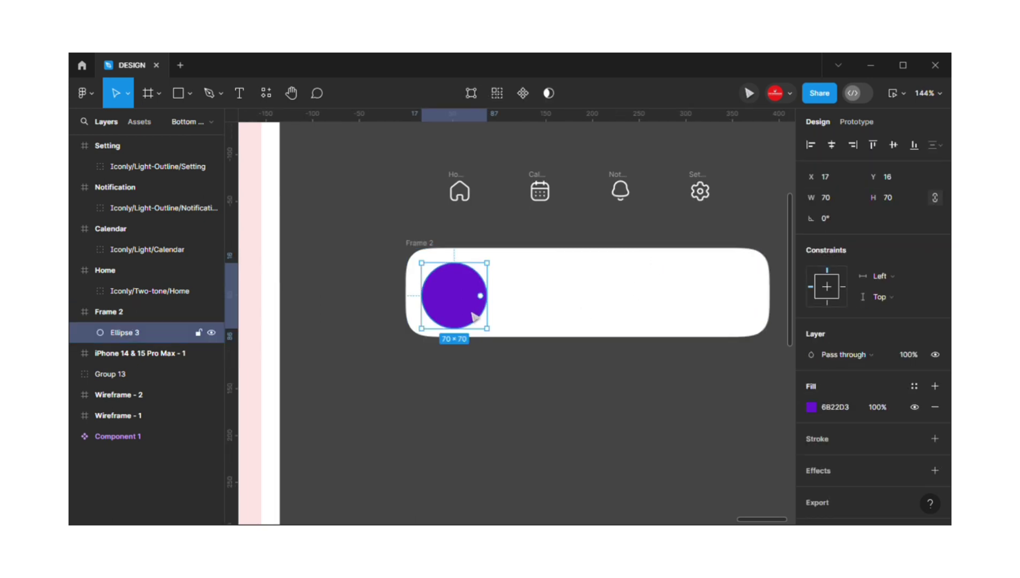
pyautogui.moveTo(474, 317); pyautogui.dragTo(439, 303)
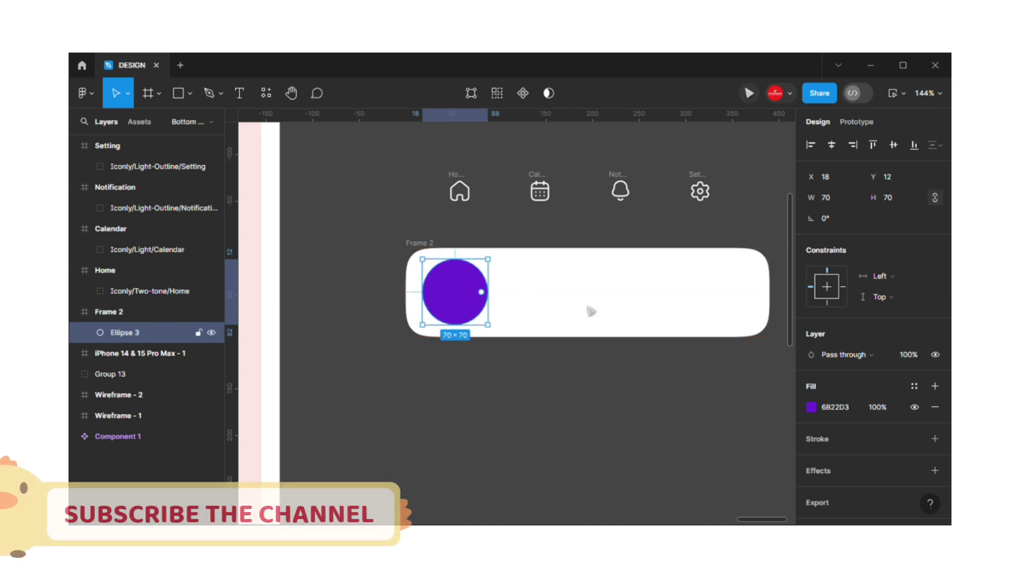
# Move the home, calendar, notification and setting icons together straight down into Frame 2, placing them at Y 35
pyautogui.click(469, 190)
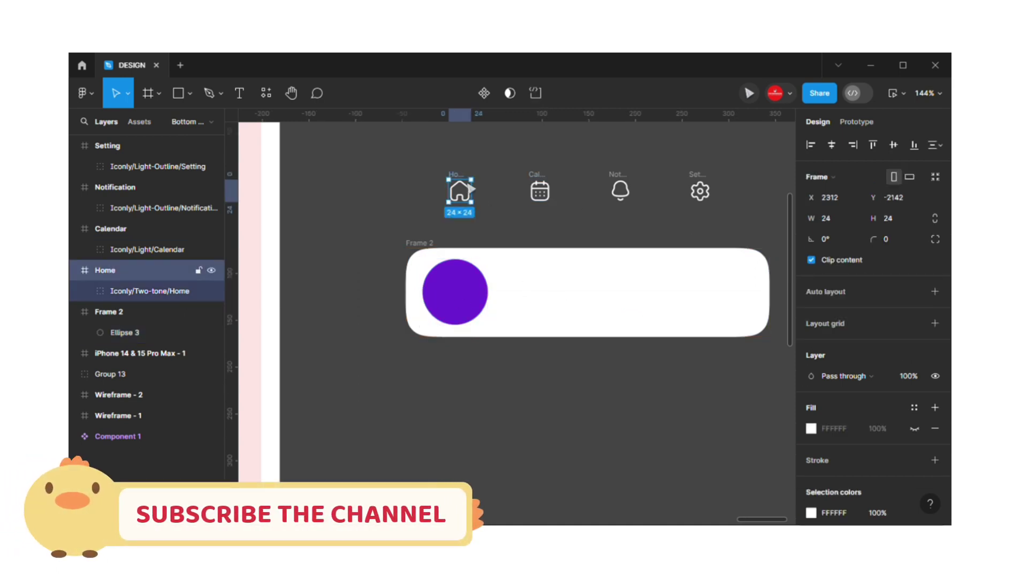
pyautogui.keyDown('shift'); pyautogui.click(540, 191); pyautogui.keyUp('shift')
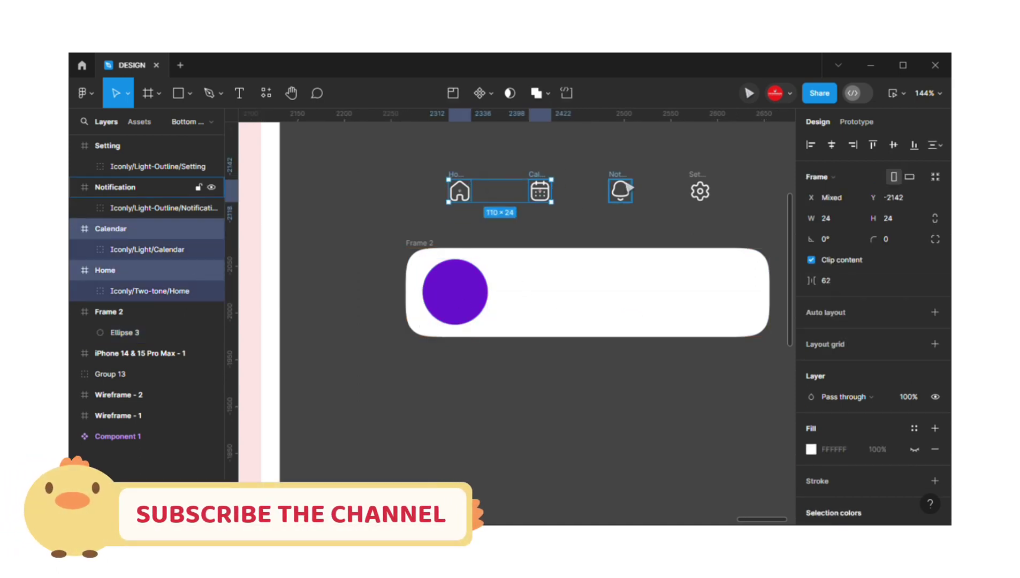
pyautogui.keyDown('shift'); pyautogui.click(702, 189); pyautogui.keyUp('shift')
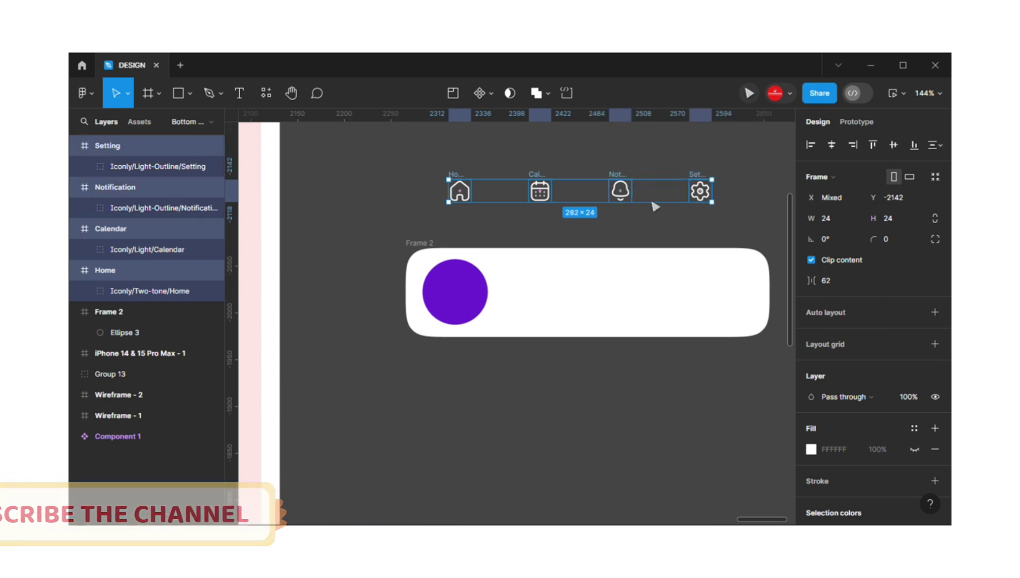
pyautogui.hotkey('shift', 'Down')
pyautogui.hotkey('shift', 'Down')
pyautogui.hotkey('shift', 'Down')
pyautogui.hotkey('shift', 'Down')
pyautogui.hotkey('shift', 'Down')
pyautogui.hotkey('shift', 'Down')
pyautogui.hotkey('shift', 'Down')
pyautogui.hotkey('shift', 'Down')
pyautogui.hotkey('shift', 'Down')
pyautogui.hotkey('shift', 'Down')
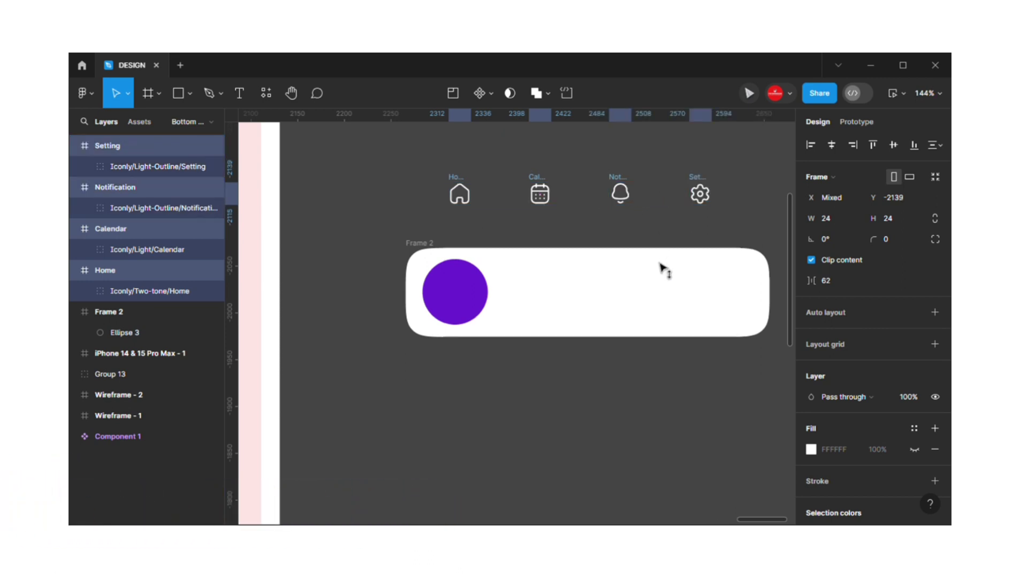
pyautogui.hotkey('shift', 'Down')
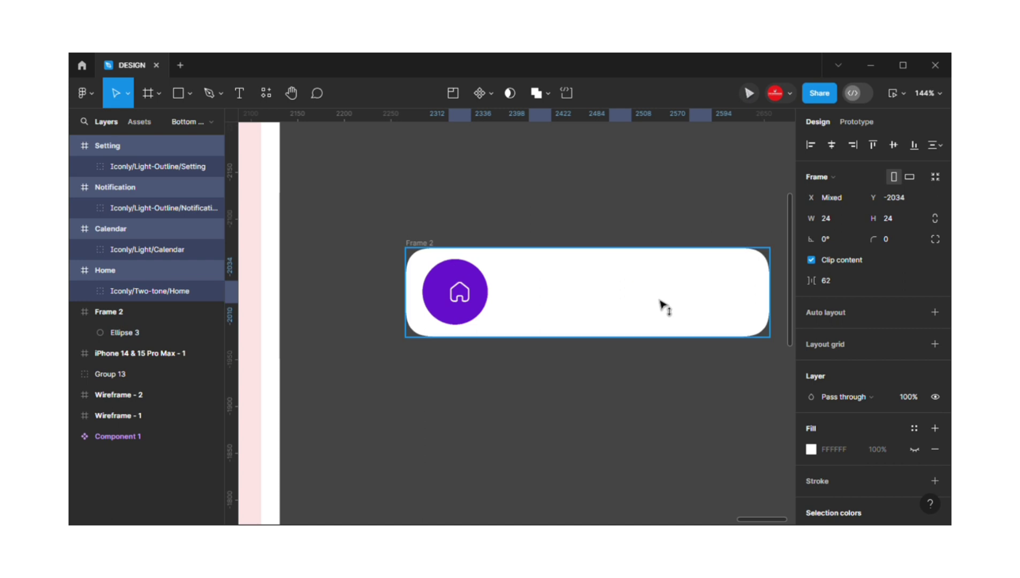
pyautogui.press('Down')
pyautogui.press('Down')
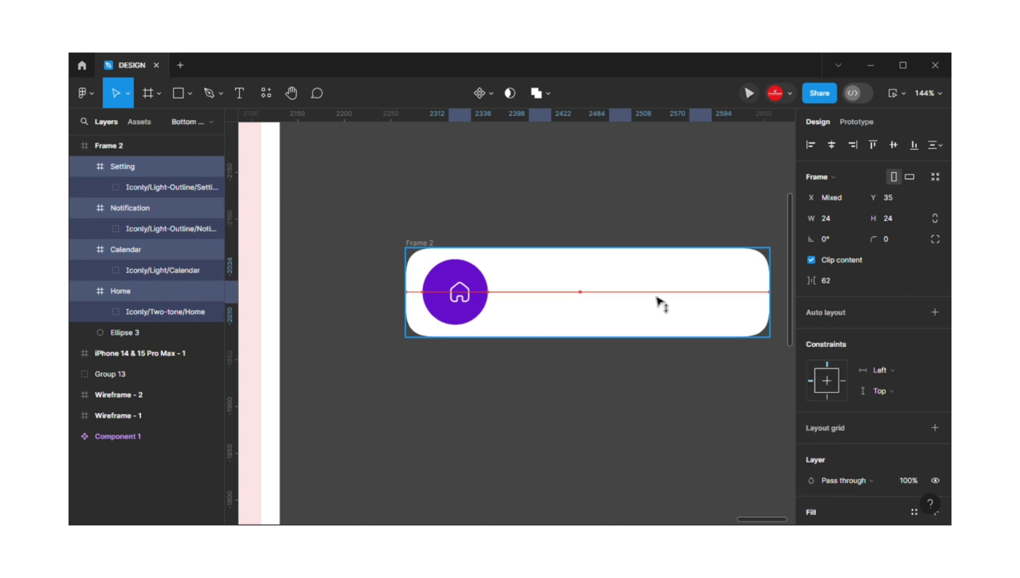
# Change the colour of the four icons to dark grey 3E3C3C and deselect them
pyautogui.scroll(-4, 813, 419)
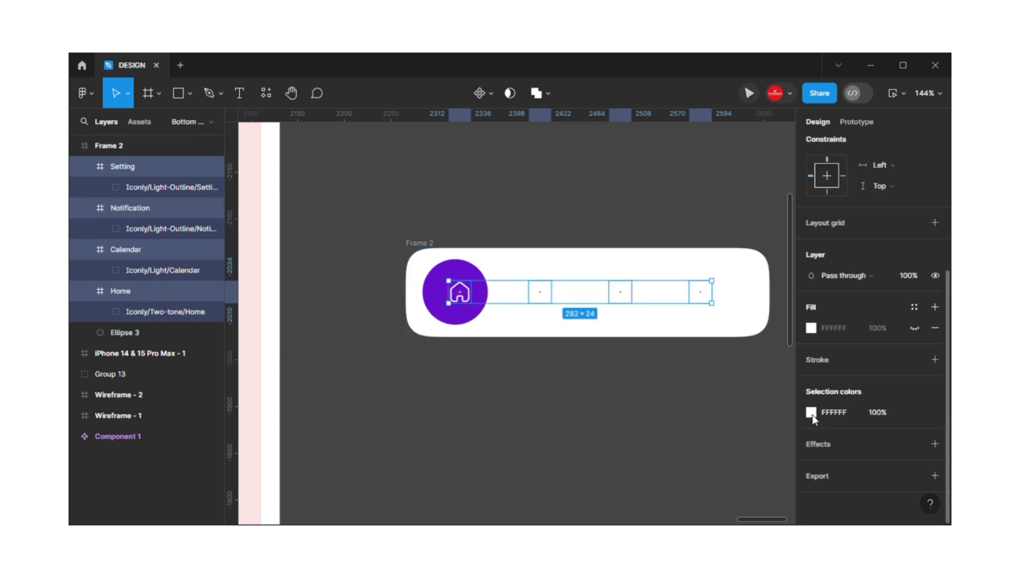
pyautogui.click(812, 412)
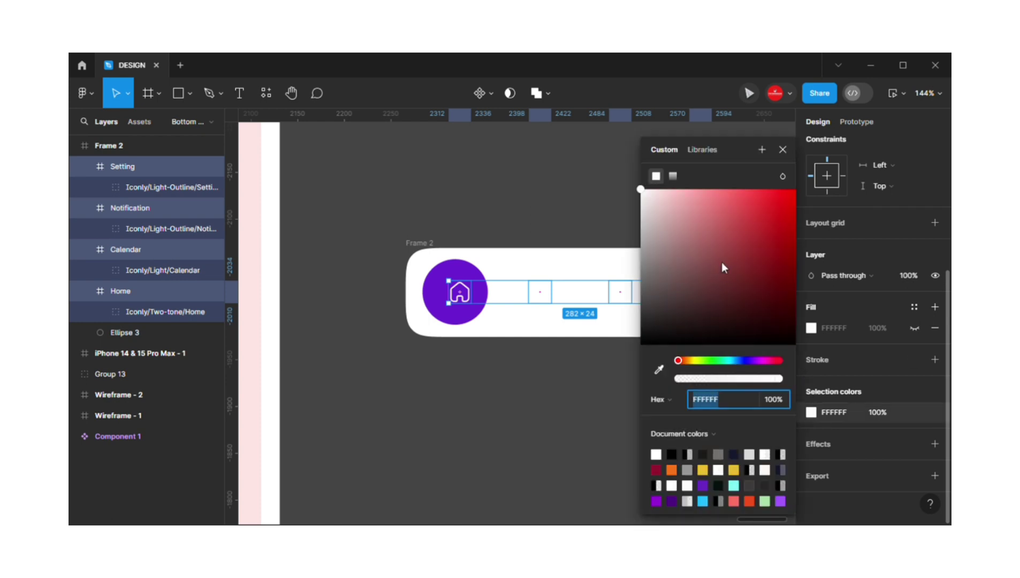
pyautogui.click(645, 315)
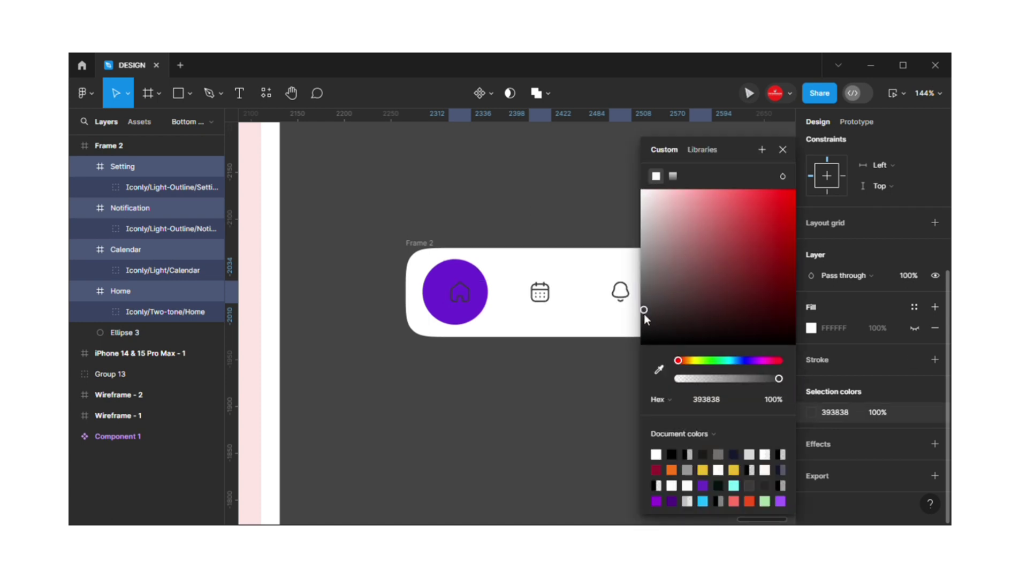
pyautogui.moveTo(644, 313); pyautogui.dragTo(644, 307)
pyautogui.click(474, 305)
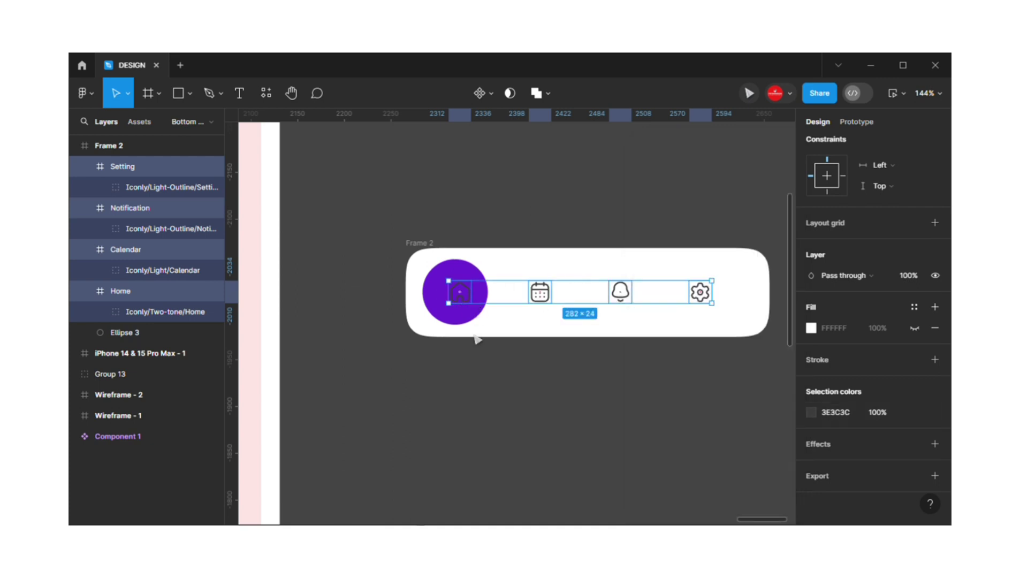
pyautogui.press('Escape')
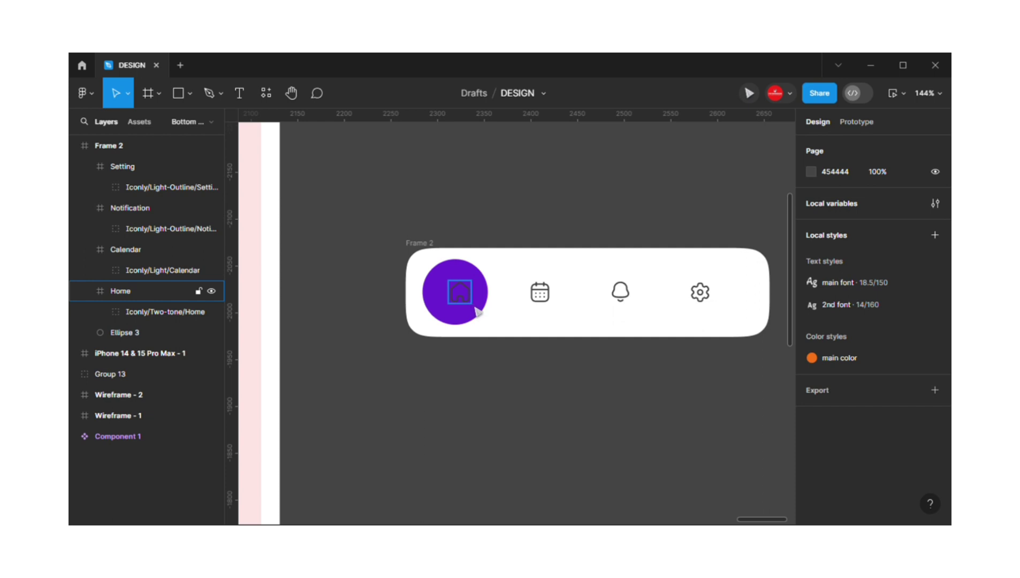
# Centre the home icon on the purple circle at X 41, Y 34 and change its colour to FFFFFF
pyautogui.click(474, 308)
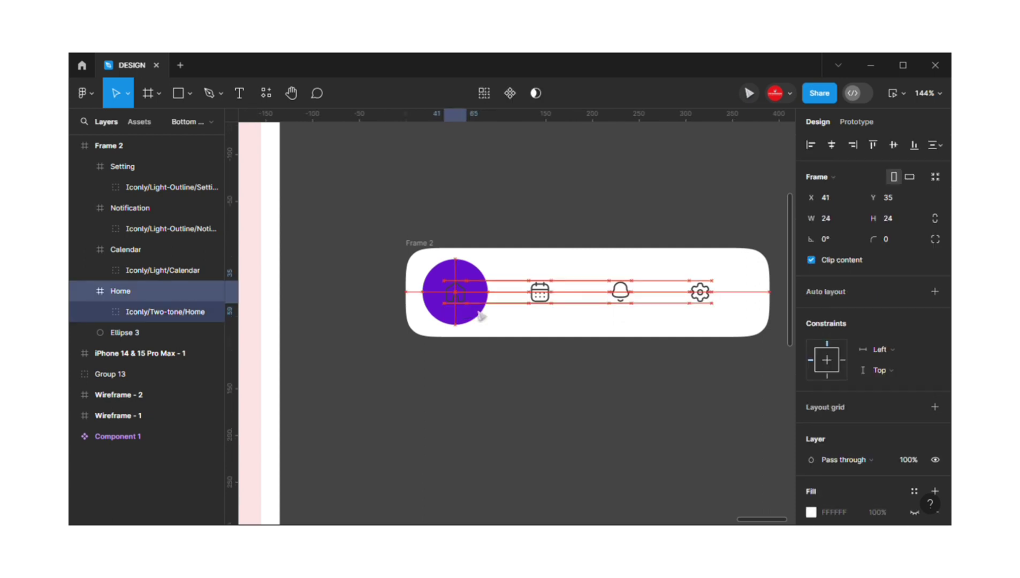
pyautogui.scroll(-3, 899, 481)
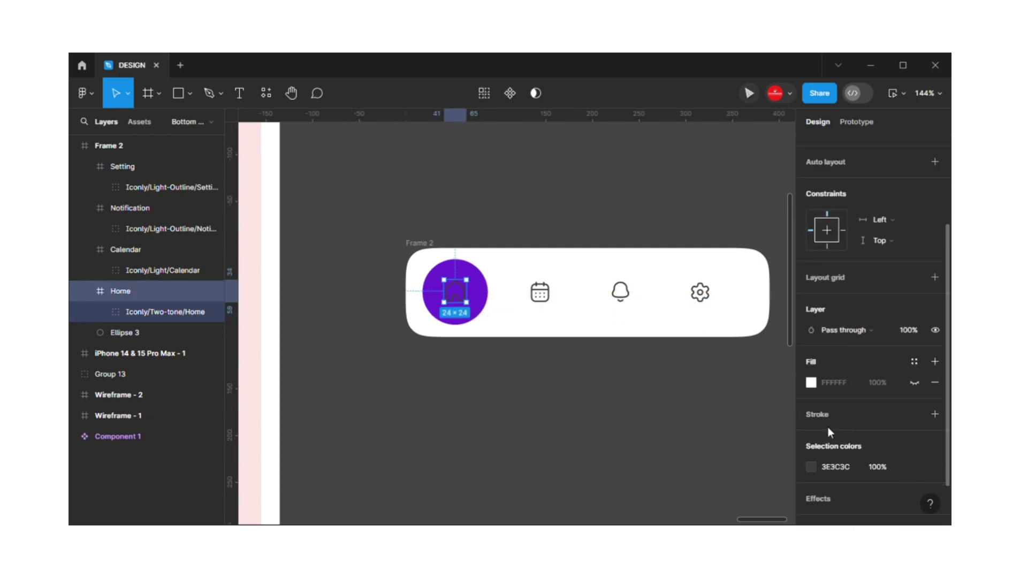
pyautogui.click(810, 466)
pyautogui.click(711, 215)
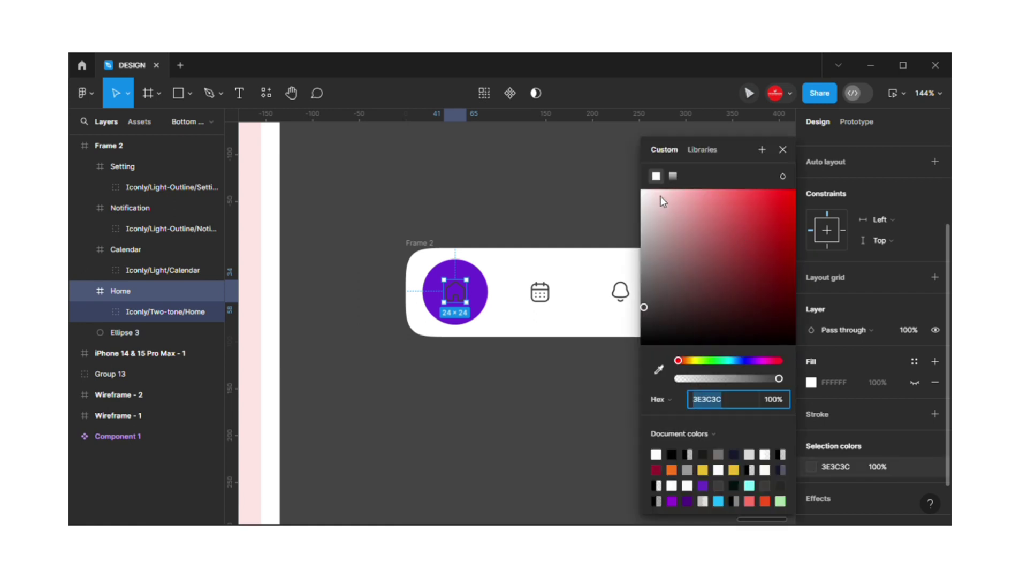
pyautogui.moveTo(580, 142); pyautogui.dragTo(572, 131)
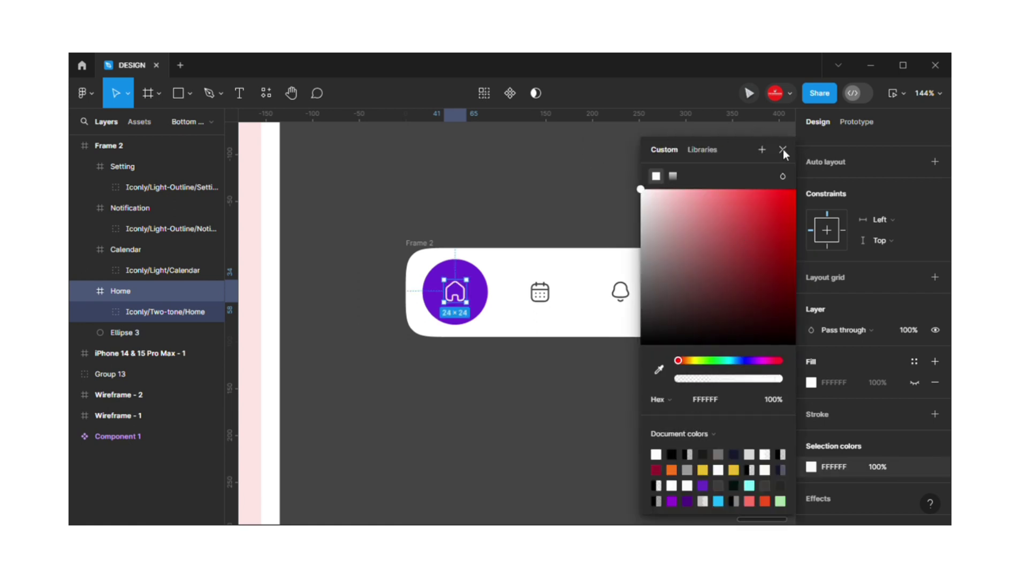
pyautogui.click(601, 461)
pyautogui.click(516, 403)
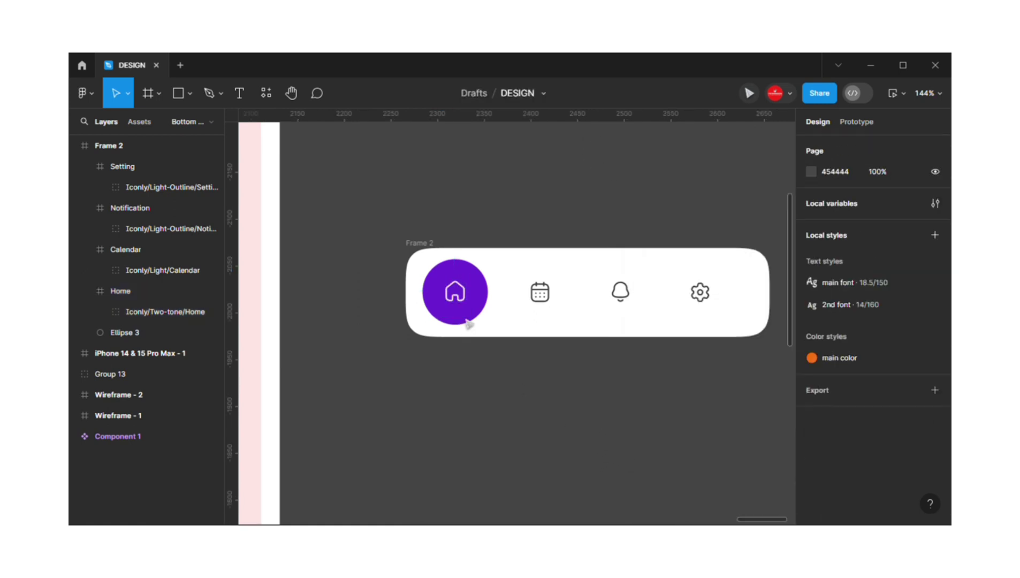
# Check the setting icon's distances to the edges of Frame 2 and shift the icon horizontally to X 325
pyautogui.click(455, 291)
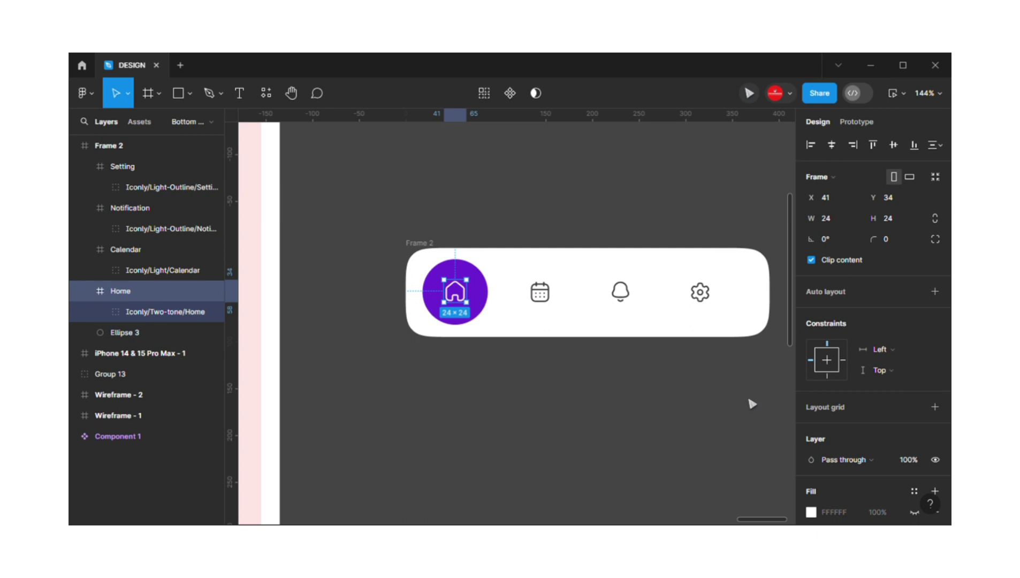
pyautogui.click(700, 291)
pyautogui.press('alt')
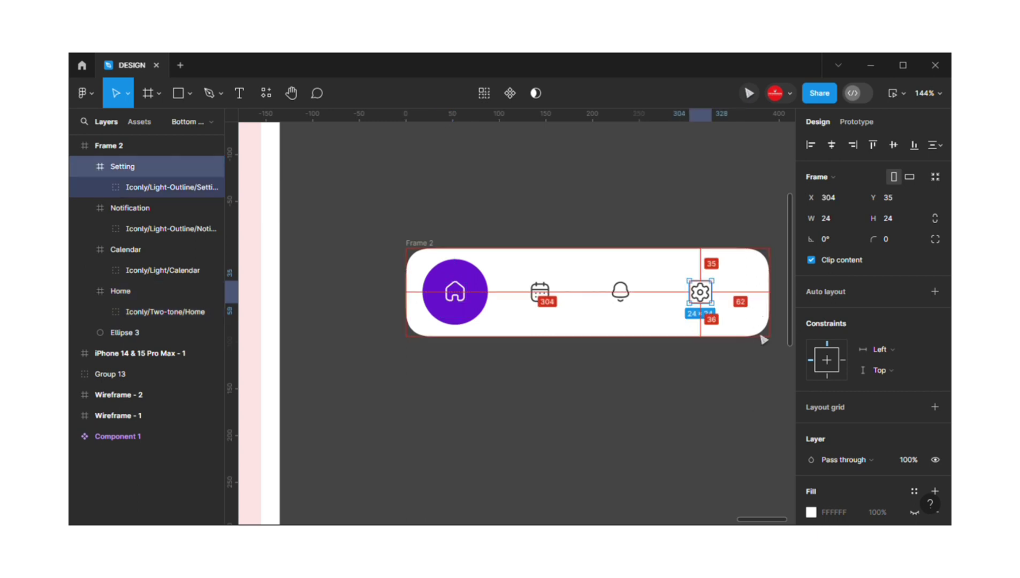
pyautogui.hotkey('shift', 'Right')
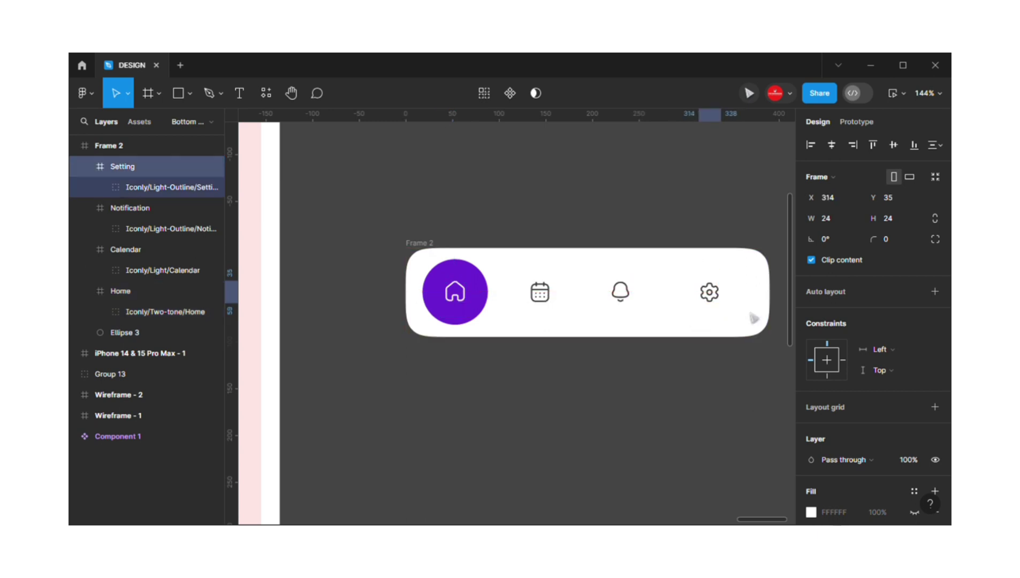
pyautogui.hotkey('shift', 'Right')
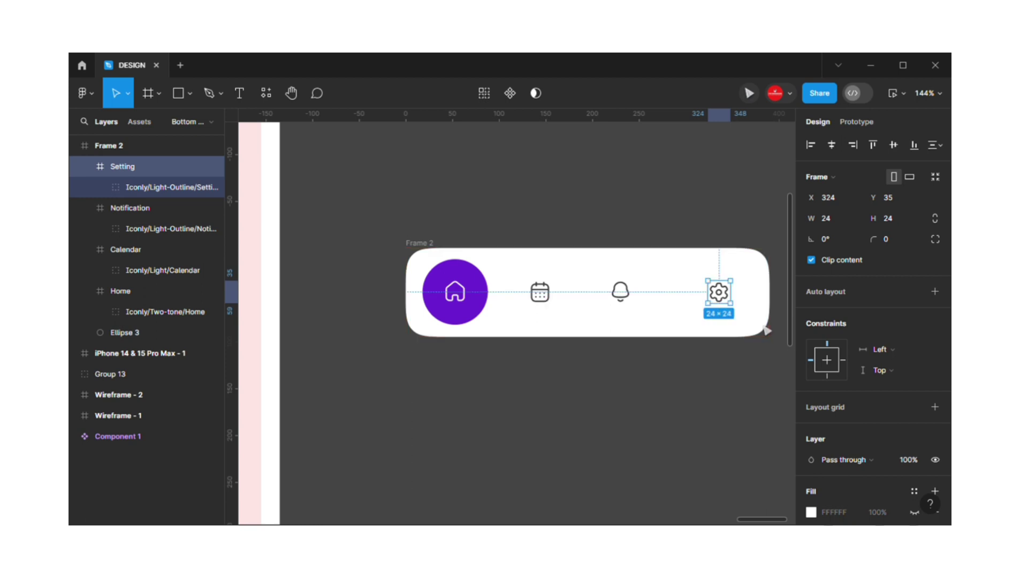
pyautogui.press('Right')
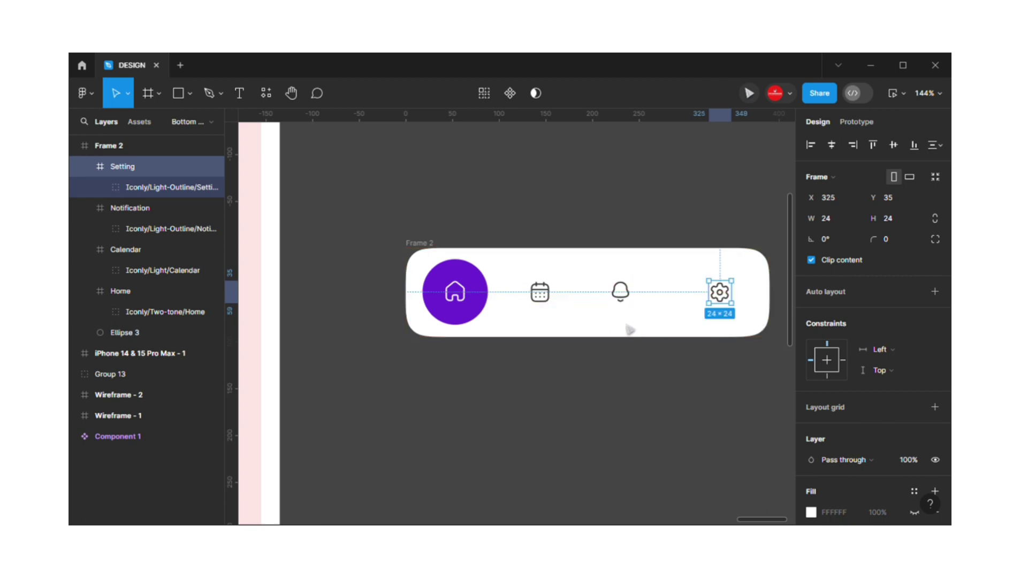
# Distribute the four icons with equal horizontal spacing across the bar and deselect them
pyautogui.keyDown('shift'); pyautogui.click(626, 307); pyautogui.keyUp('shift')
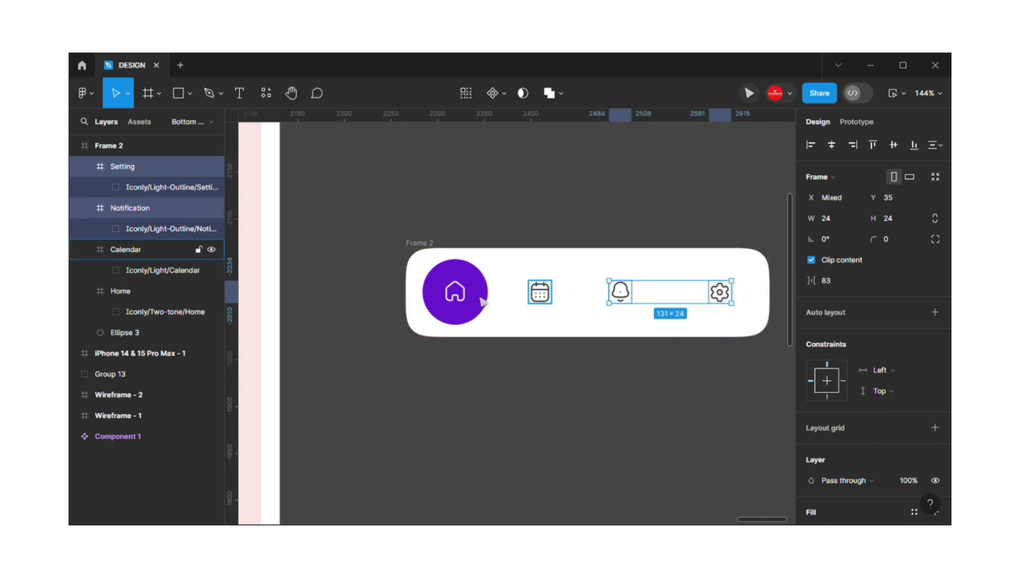
pyautogui.keyDown('shift'); pyautogui.click(541, 299); pyautogui.keyUp('shift')
pyautogui.keyDown('shift'); pyautogui.click(455, 292); pyautogui.keyUp('shift')
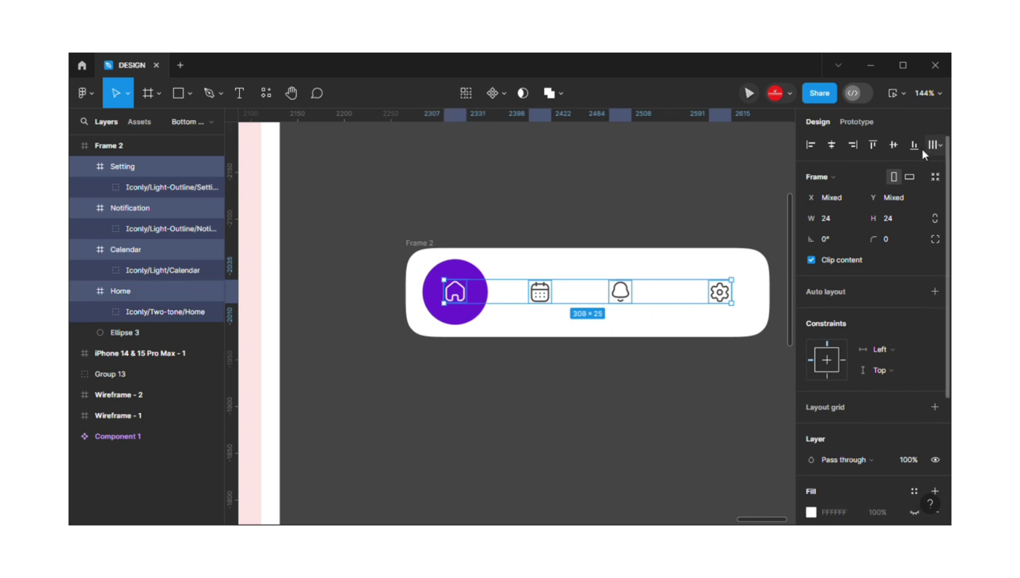
pyautogui.click(936, 145)
pyautogui.click(785, 202)
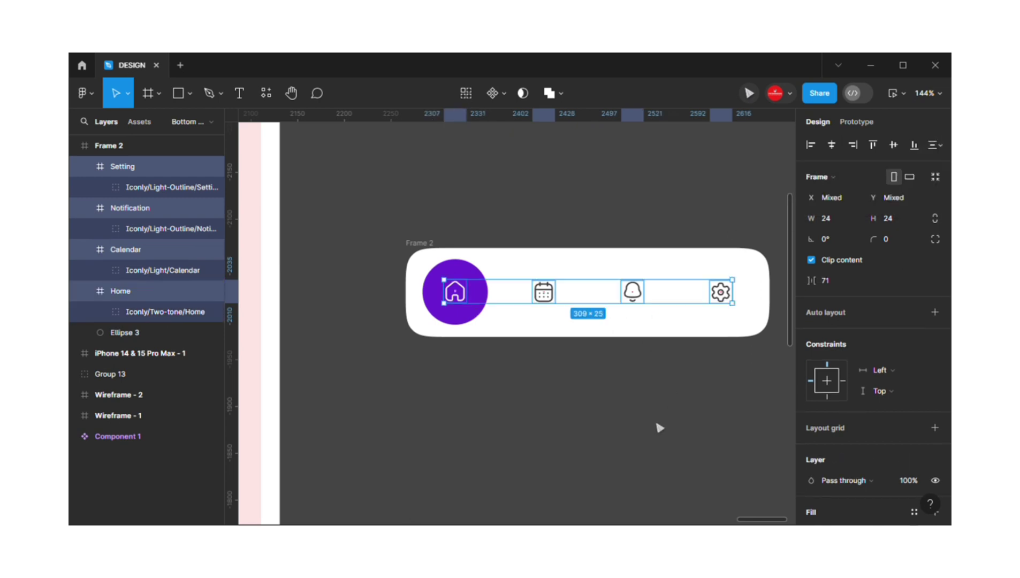
pyautogui.click(595, 384)
pyautogui.scroll(-1, 542, 312)
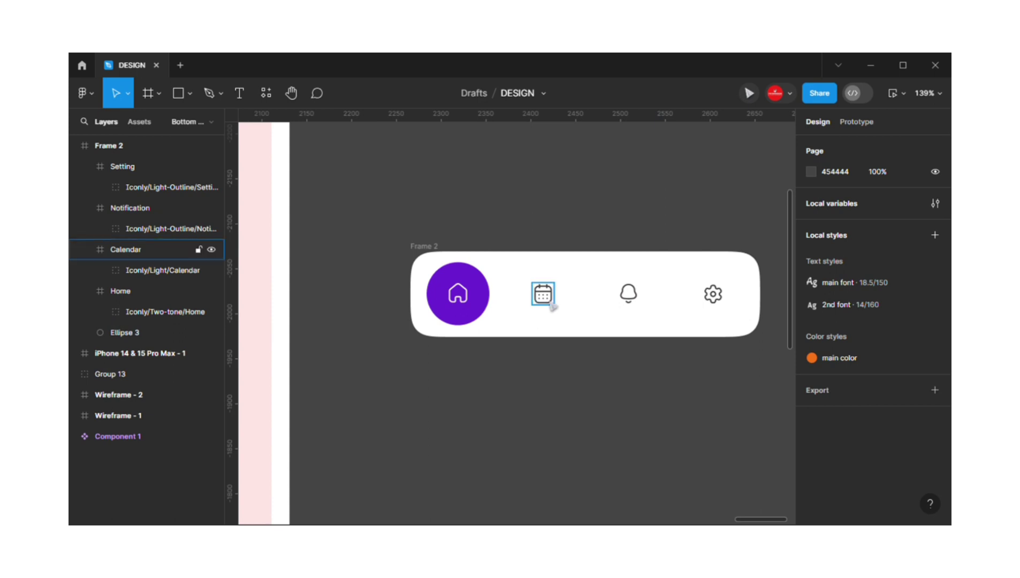
# Resize all four navigation icons proportionally to 28 × 28 and deselect them
pyautogui.click(544, 294)
pyautogui.keyDown('shift'); pyautogui.click(630, 296); pyautogui.keyUp('shift')
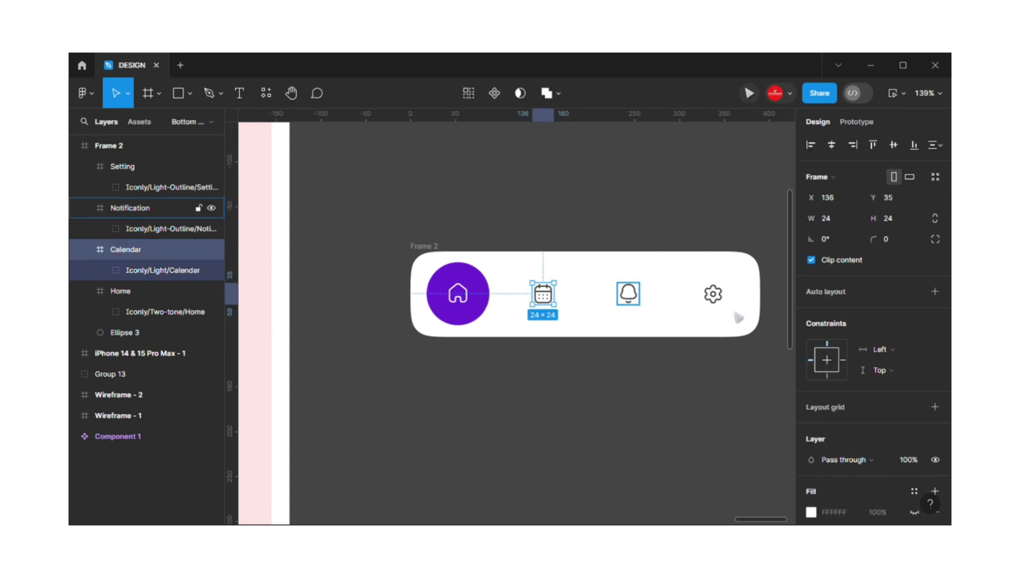
pyautogui.keyDown('shift'); pyautogui.click(713, 294); pyautogui.keyUp('shift')
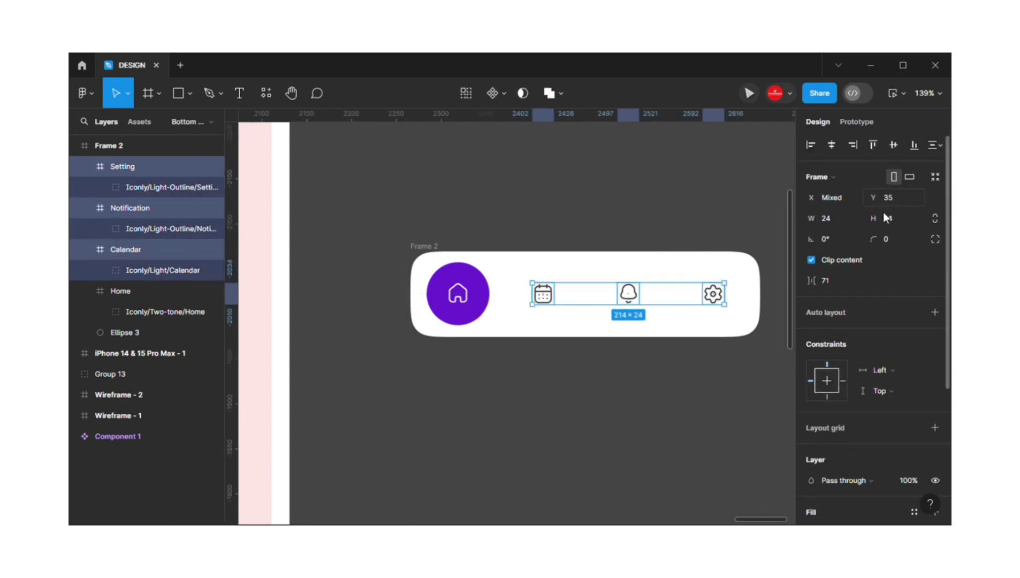
pyautogui.keyDown('shift'); pyautogui.click(473, 303); pyautogui.keyUp('shift')
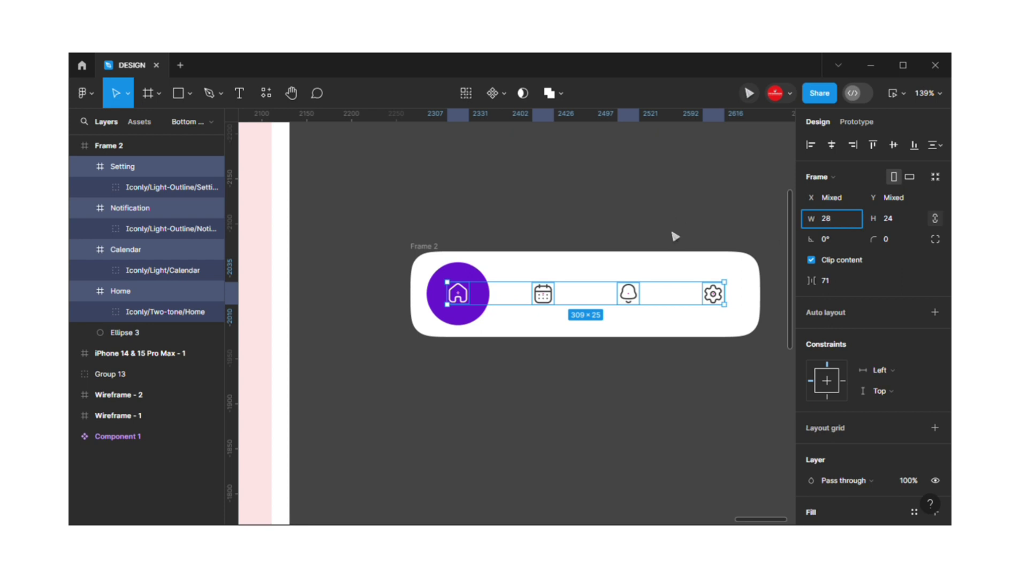
pyautogui.click(637, 274)
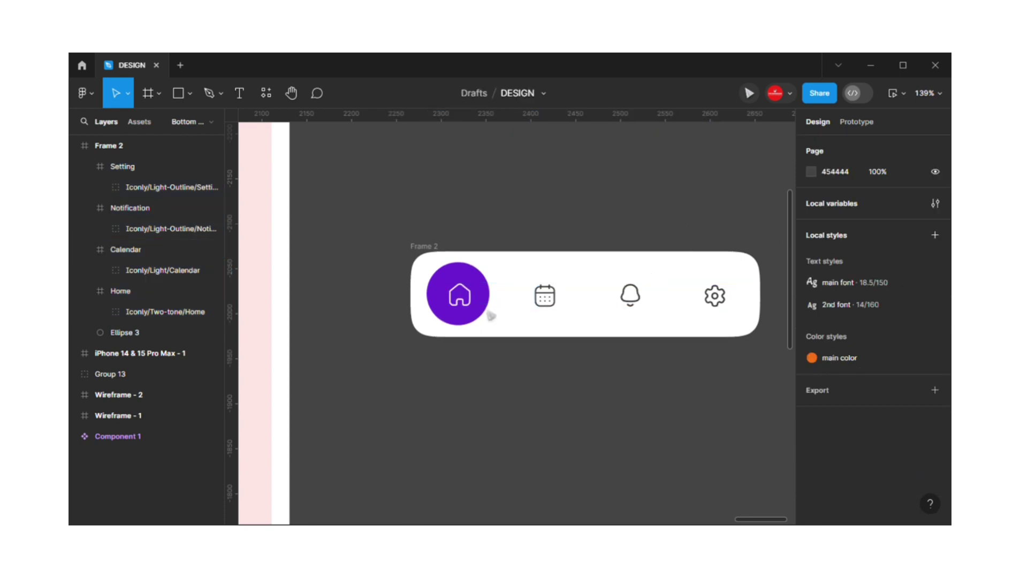
# Reselect the four icons and align them along their vertical centres
pyautogui.press('Tab')
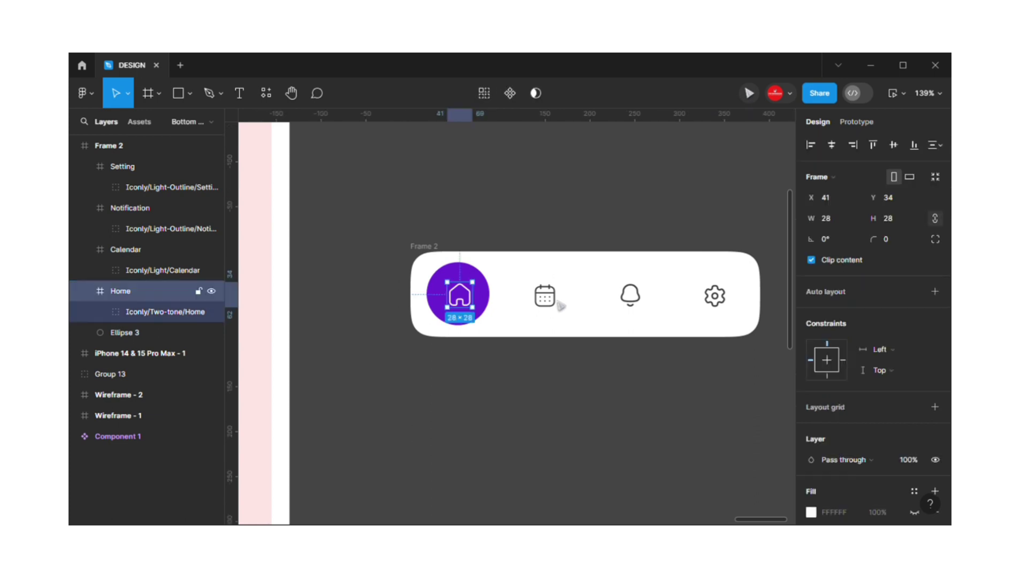
pyautogui.keyDown('shift'); pyautogui.click(545, 295); pyautogui.keyUp('shift')
pyautogui.keyDown('shift'); pyautogui.click(630, 295); pyautogui.keyUp('shift')
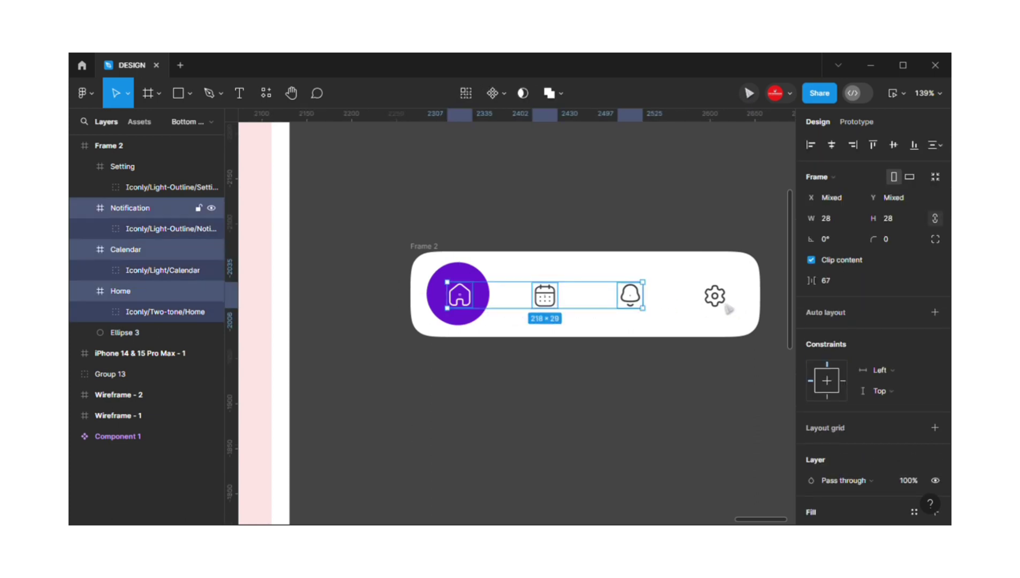
pyautogui.click(894, 144)
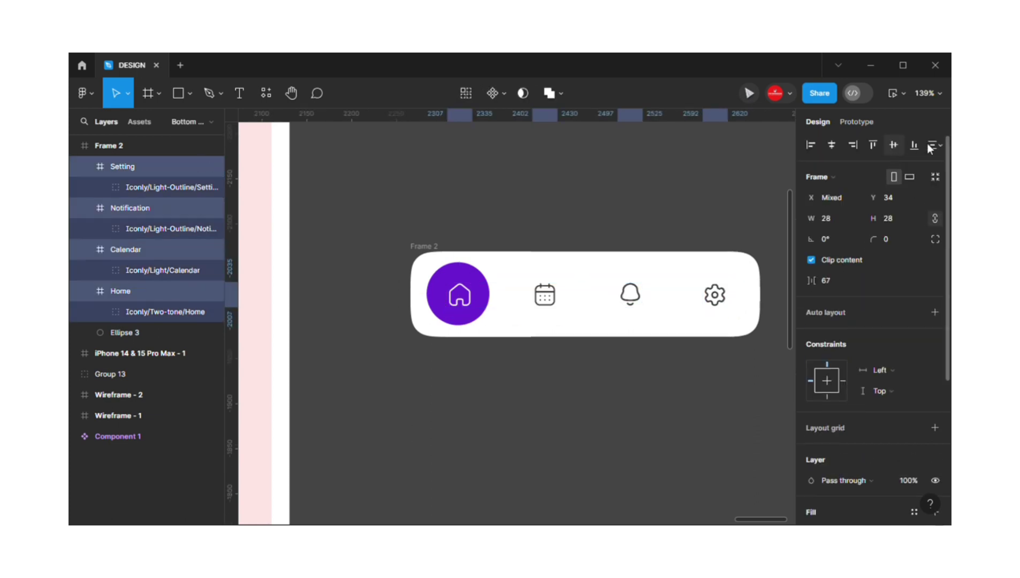
# Distribute the four selected icons with equal horizontal spacing again and move them up together to Y 33
pyautogui.click(935, 145)
pyautogui.click(820, 208)
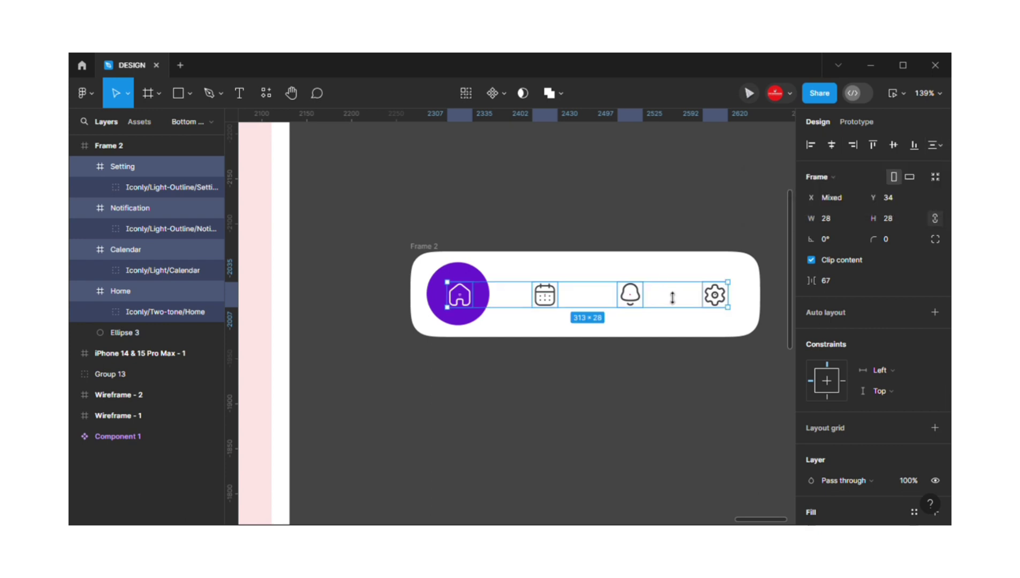
pyautogui.moveTo(642, 309); pyautogui.dragTo(634, 302)
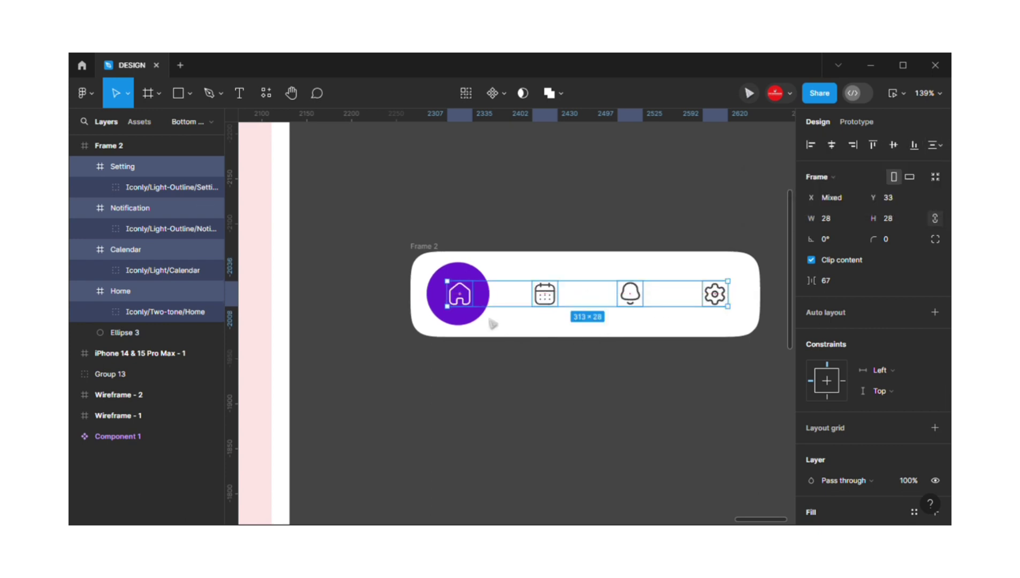
# Move the home icon to X 39 so it is centred on the purple circle, and check its alignment against the circle
pyautogui.click(470, 301)
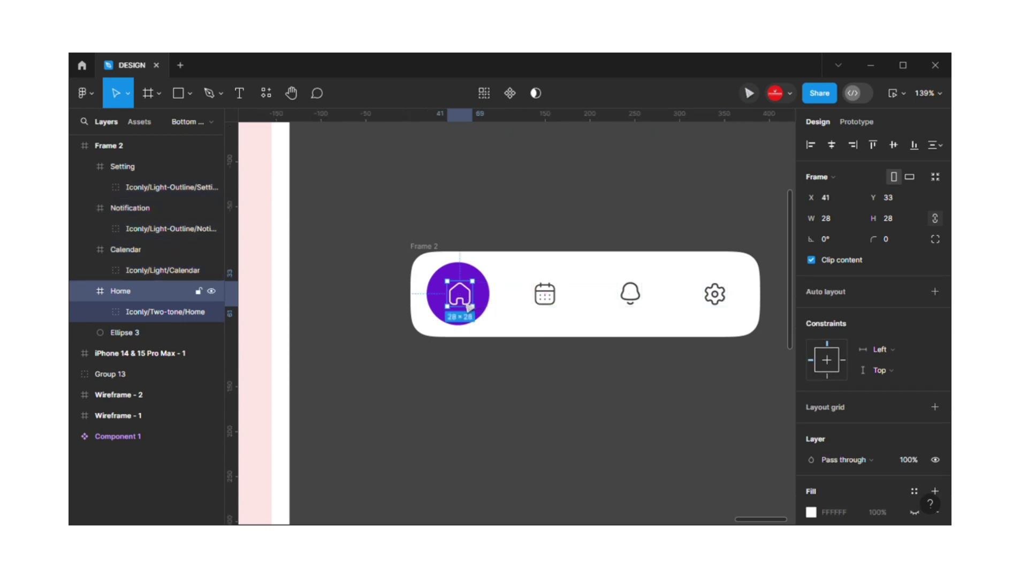
pyautogui.moveTo(469, 307); pyautogui.dragTo(458, 299)
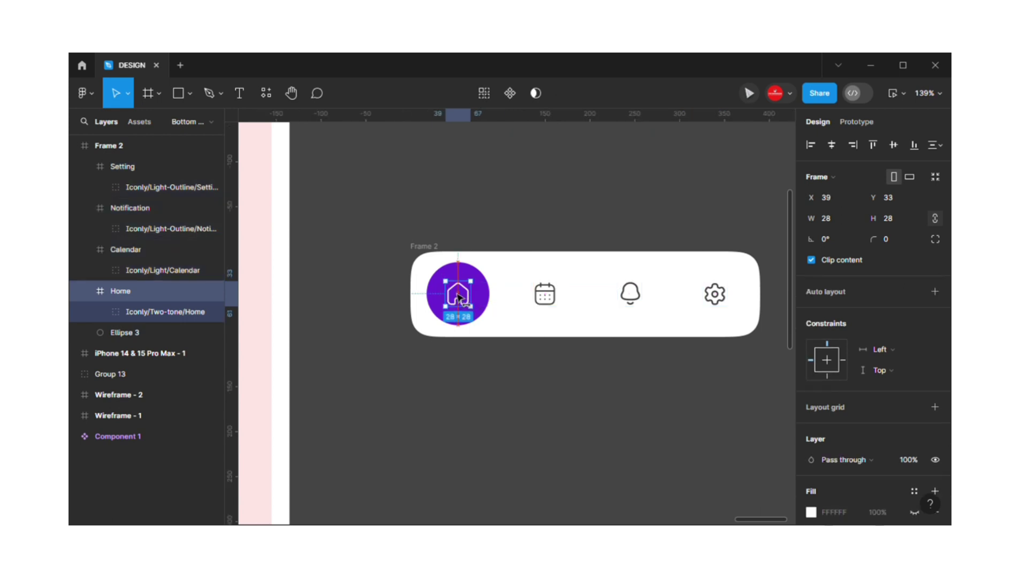
pyautogui.scroll(3, 458, 299)
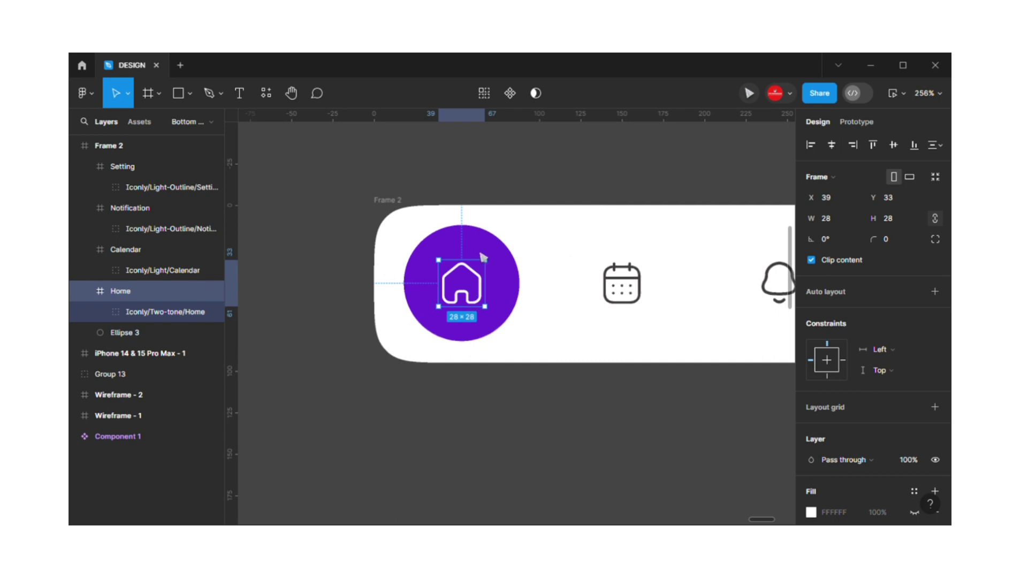
pyautogui.keyDown('shift'); pyautogui.click(123, 333); pyautogui.keyUp('shift')
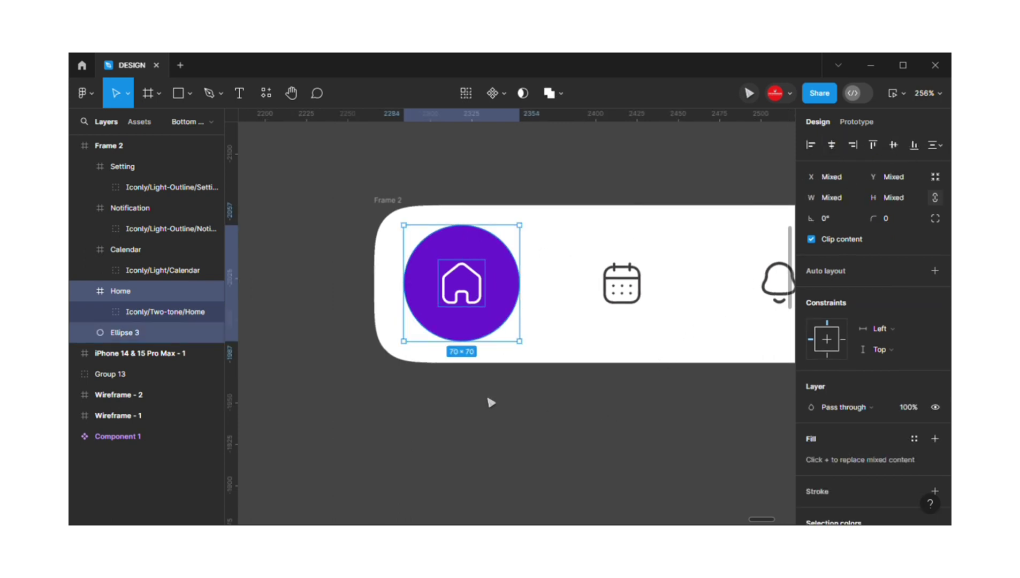
pyautogui.press('Escape')
pyautogui.click(406, 287)
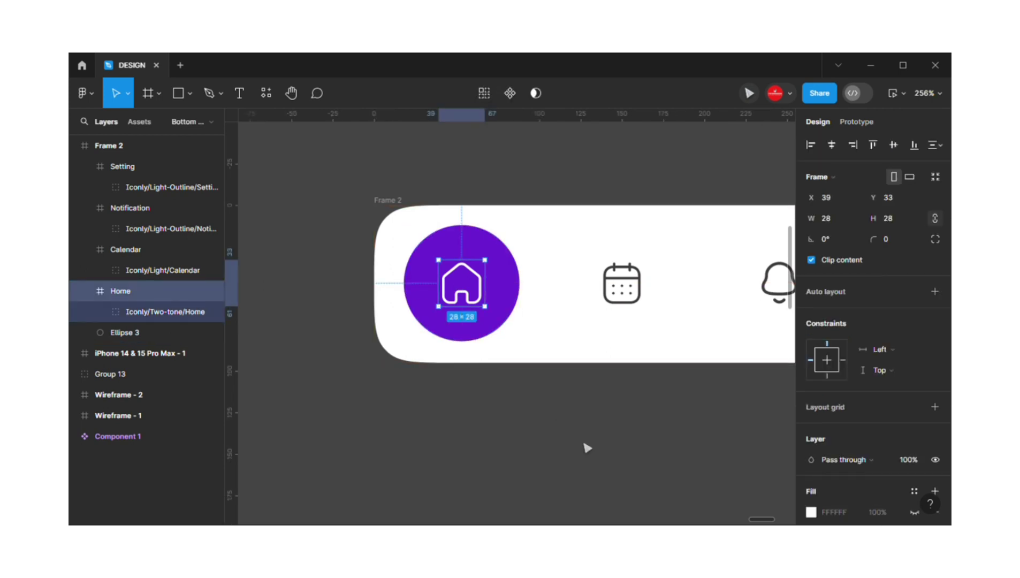
# Shift the setting icon horizontally to X 323 while checking its distances to the edges of Frame 2
pyautogui.click(731, 442)
pyautogui.hscroll(5, 642, 446)
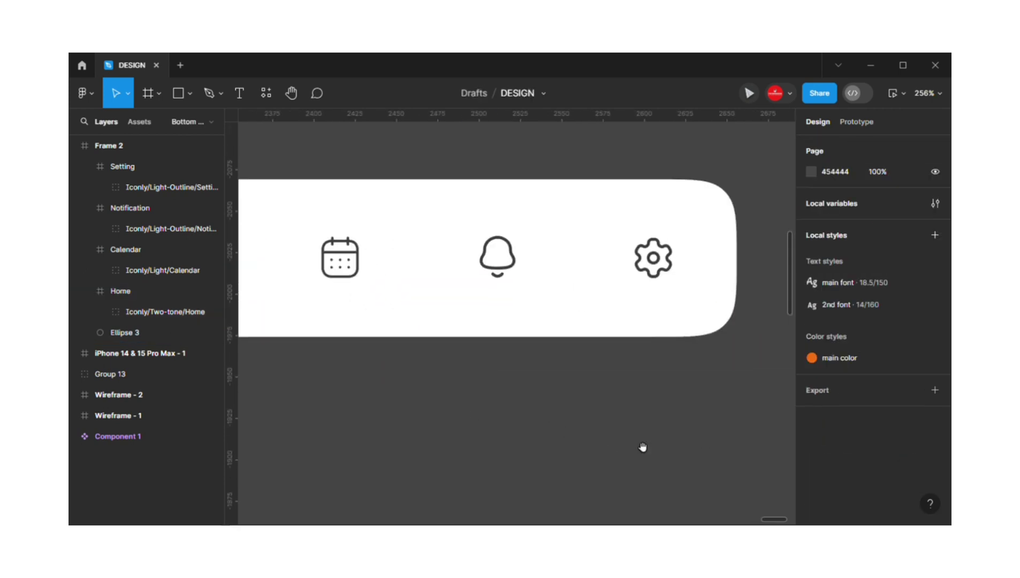
pyautogui.click(704, 277)
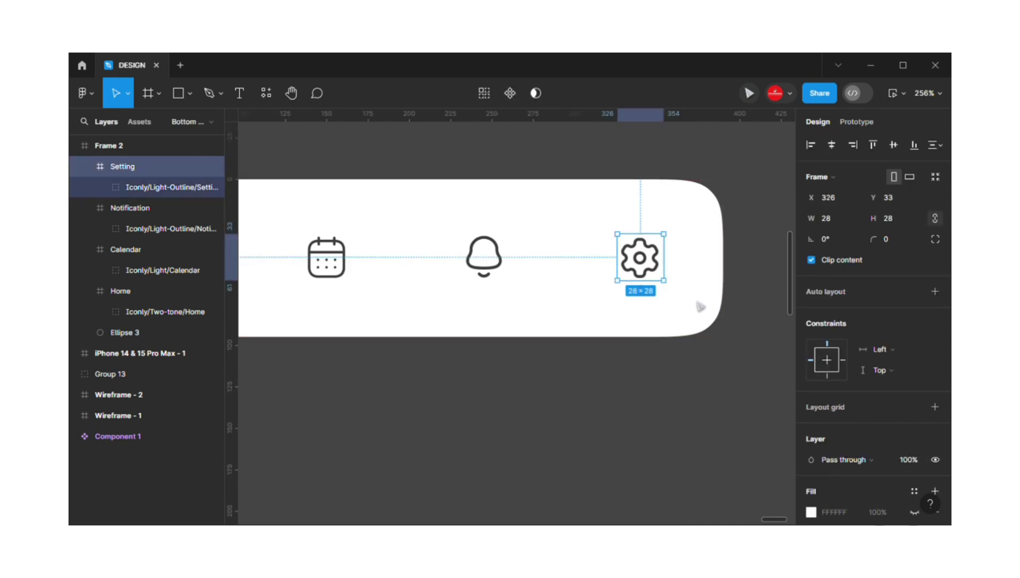
pyautogui.press('Right')
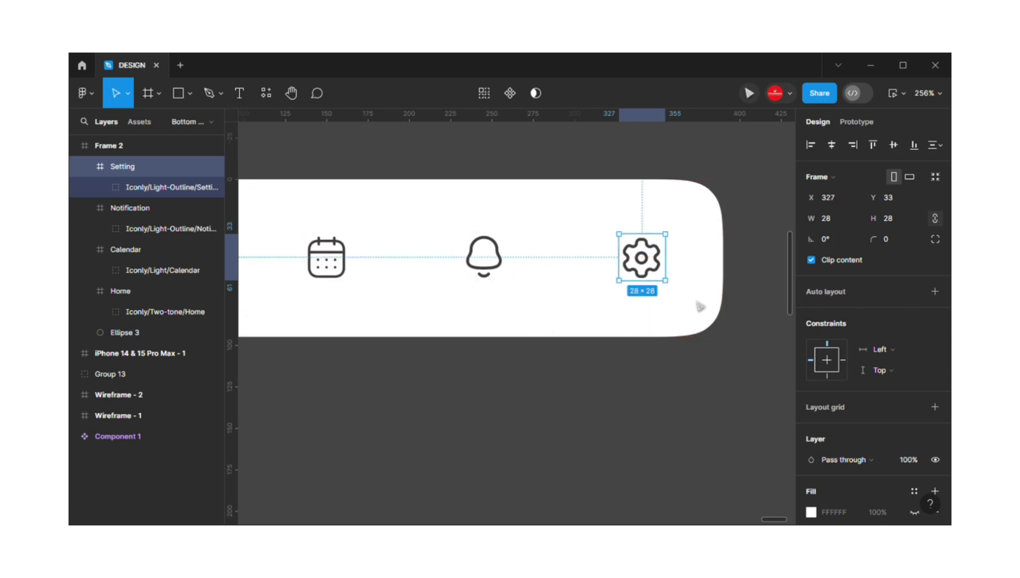
pyautogui.press('Left')
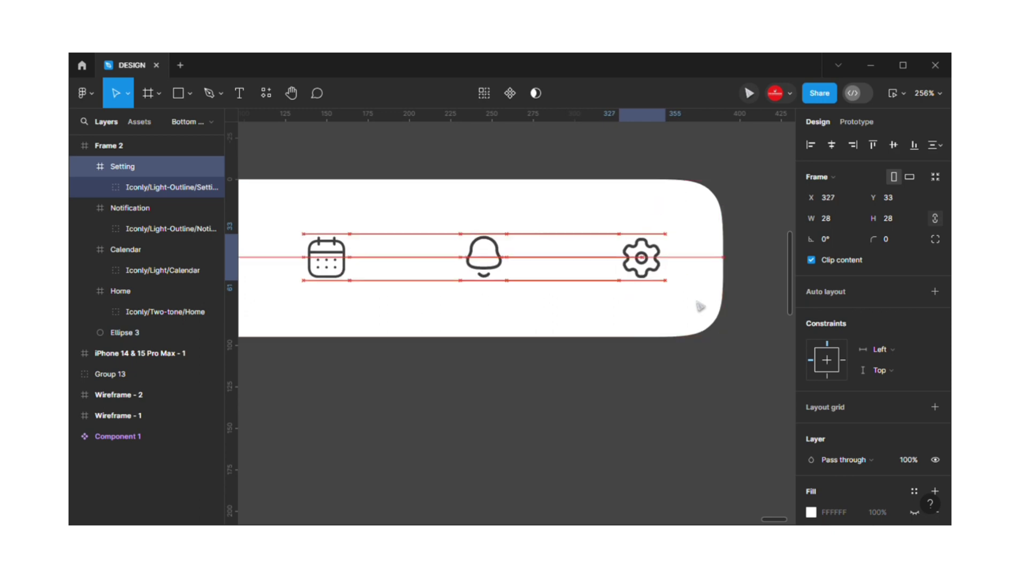
pyautogui.press('Left')
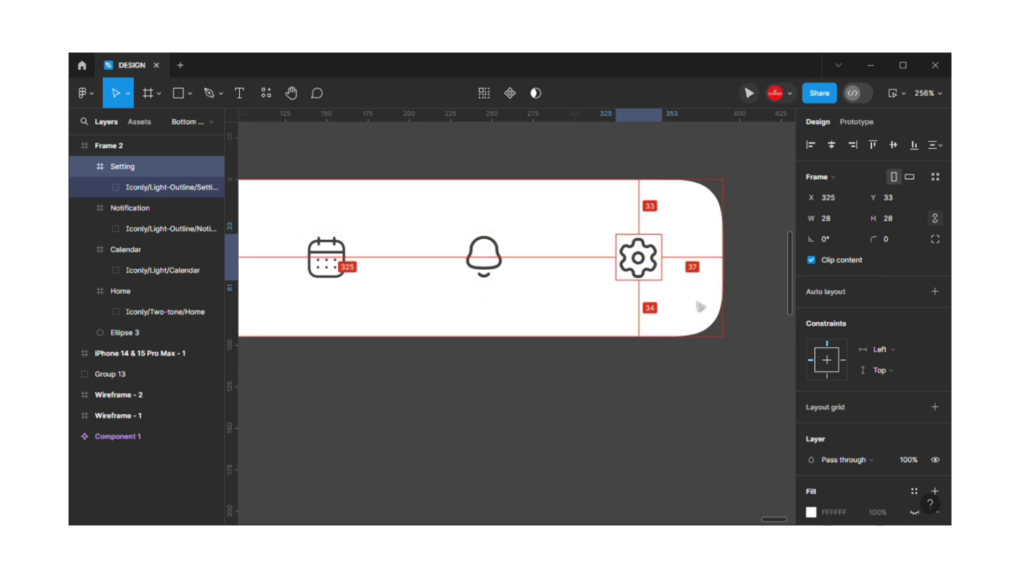
pyautogui.press('Left')
pyautogui.press('Left')
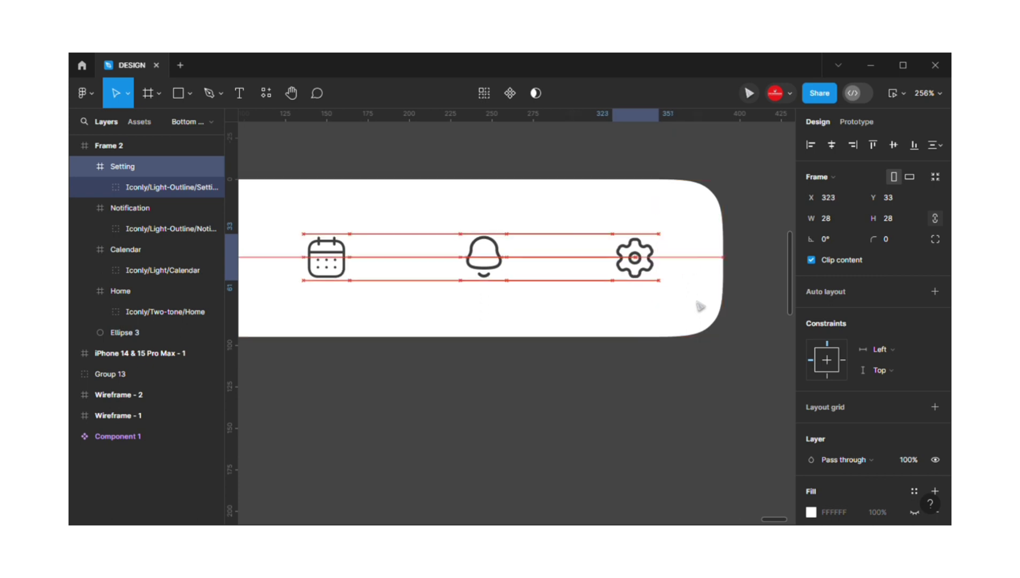
# Select the setting, notification, calendar and home icons together and distribute their horizontal spacing evenly
pyautogui.scroll(-3, 700, 307)
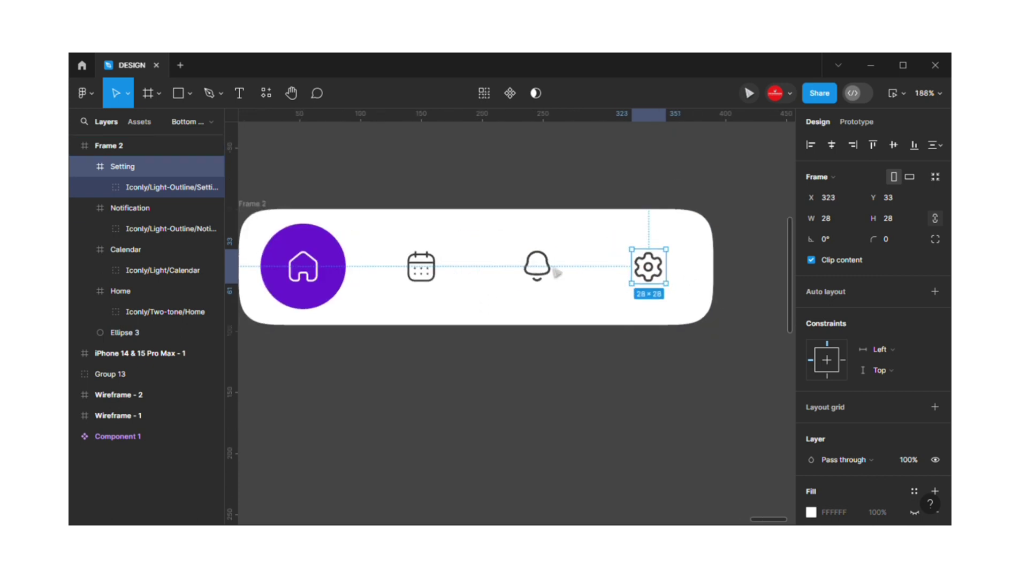
pyautogui.keyDown('shift'); pyautogui.click(557, 273); pyautogui.keyUp('shift')
pyautogui.keyDown('shift'); pyautogui.click(436, 274); pyautogui.keyUp('shift')
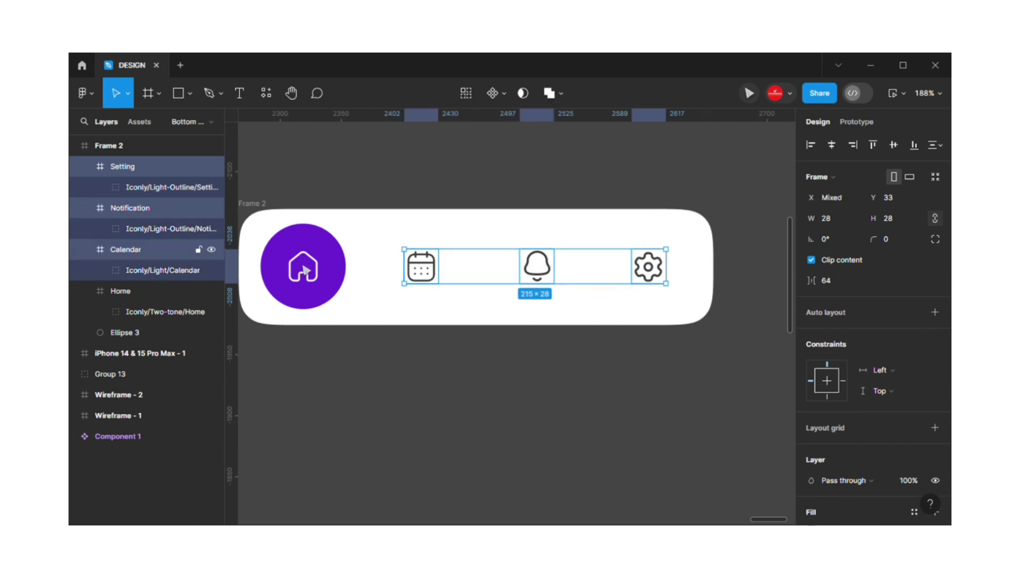
pyautogui.keyDown('shift'); pyautogui.click(310, 272); pyautogui.keyUp('shift')
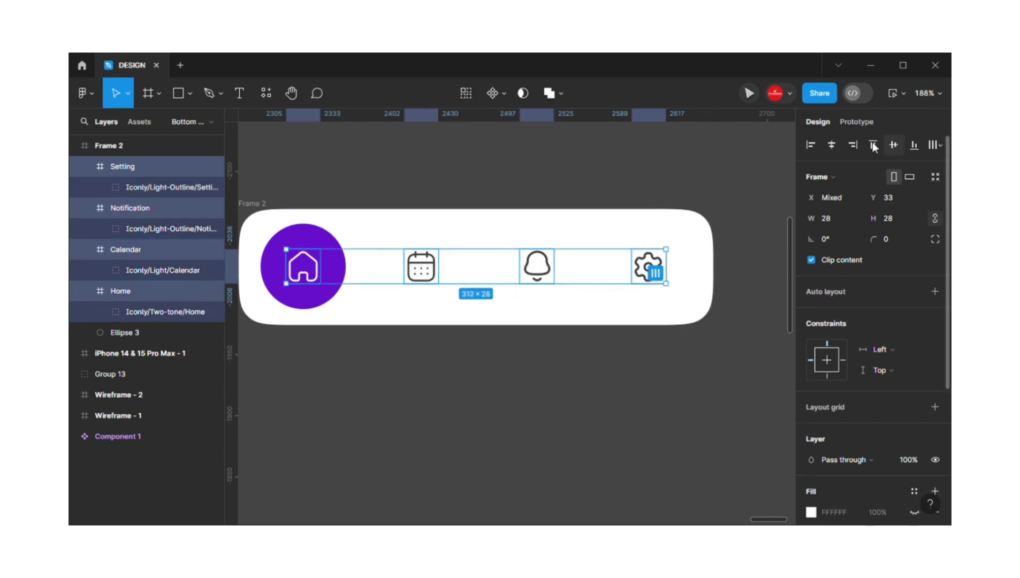
pyautogui.click(936, 145)
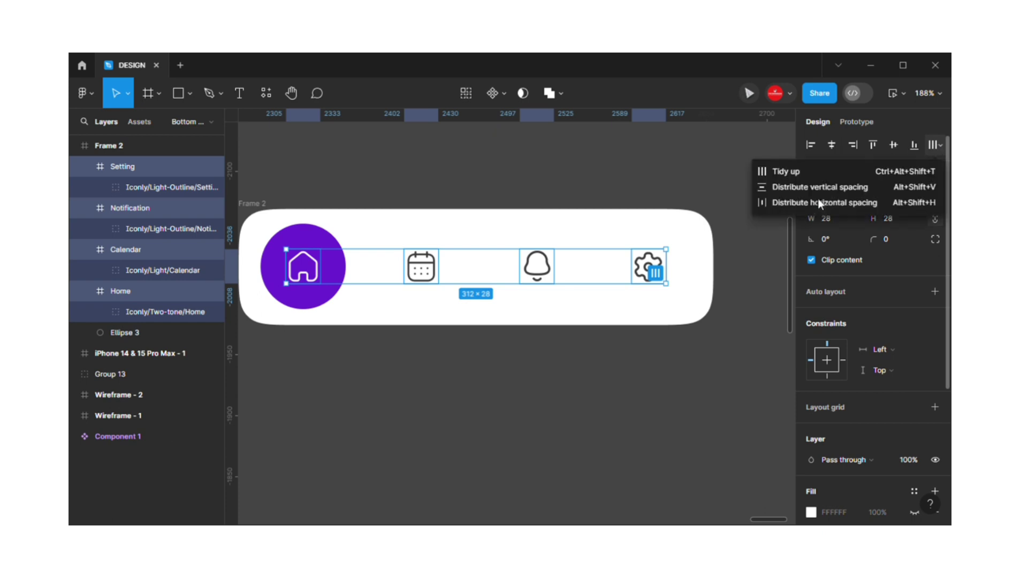
pyautogui.click(812, 217)
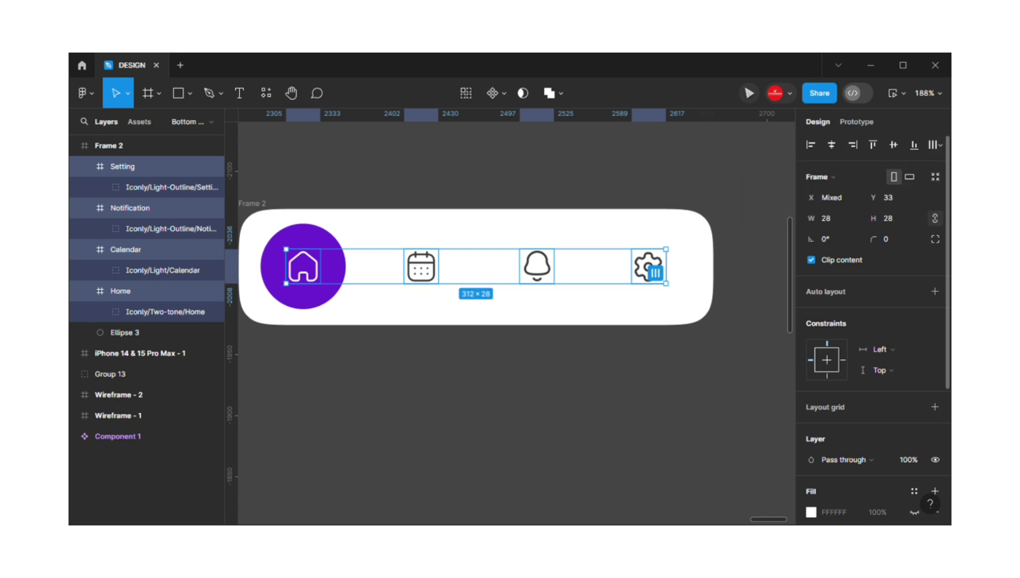
pyautogui.click(932, 147)
pyautogui.click(778, 199)
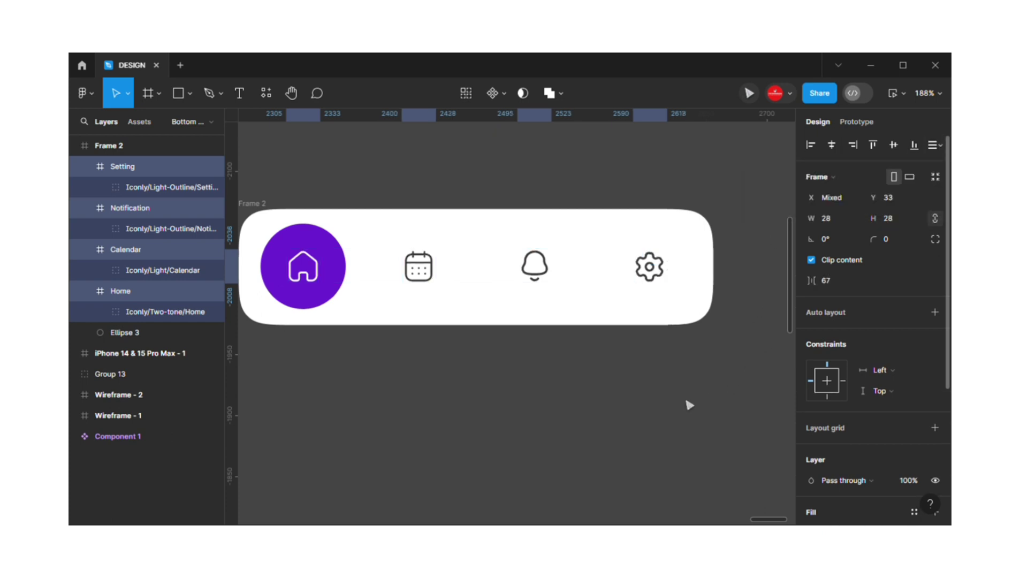
# Duplicate the whole Frame 2 navigation bar and place the copy directly below it at Y -1957
pyautogui.scroll(-2, 635, 407)
pyautogui.click(407, 225)
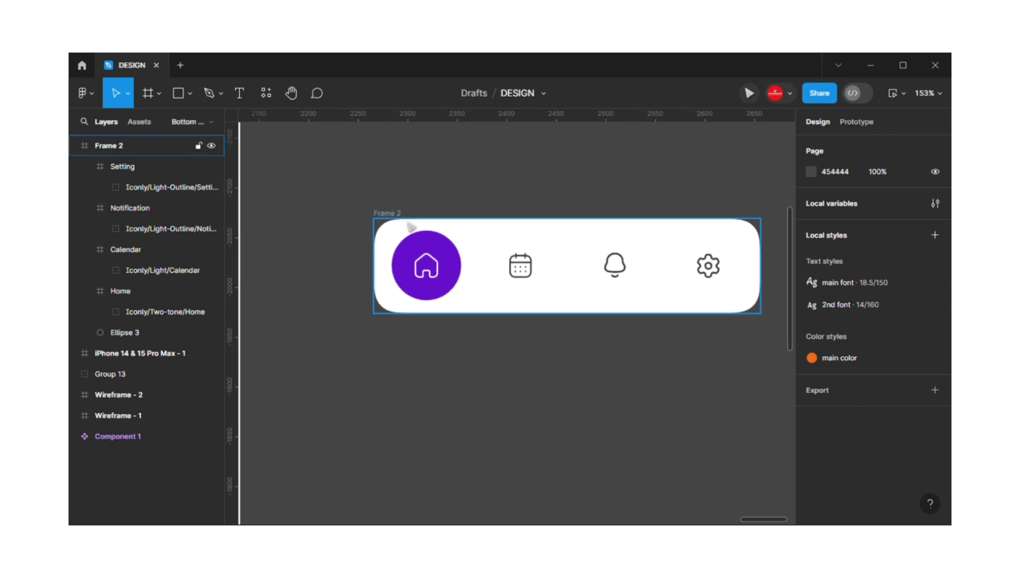
pyautogui.click(577, 270)
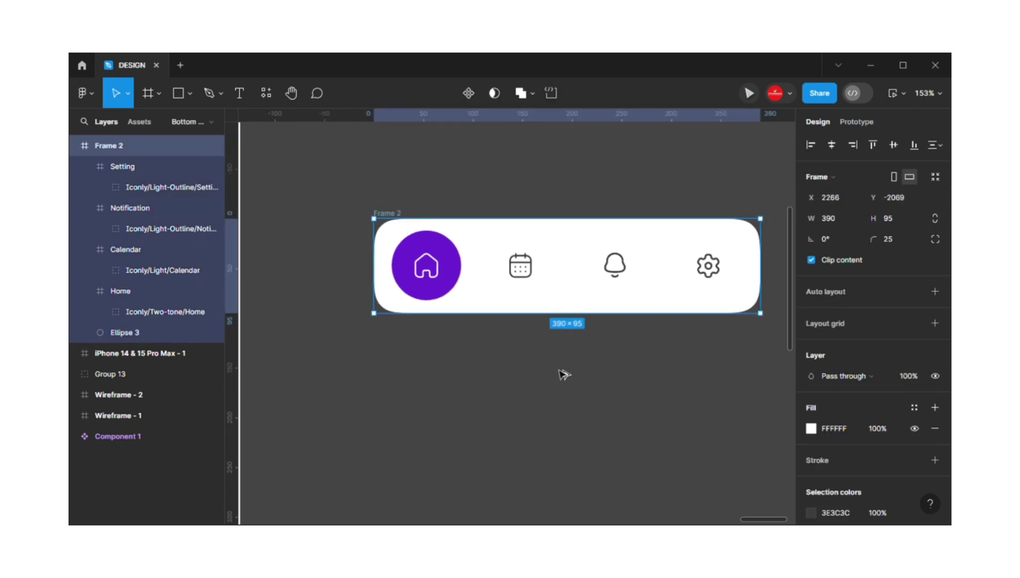
pyautogui.hotkey('ctrl', 'd')
pyautogui.moveTo(562, 380); pyautogui.dragTo(575, 385)
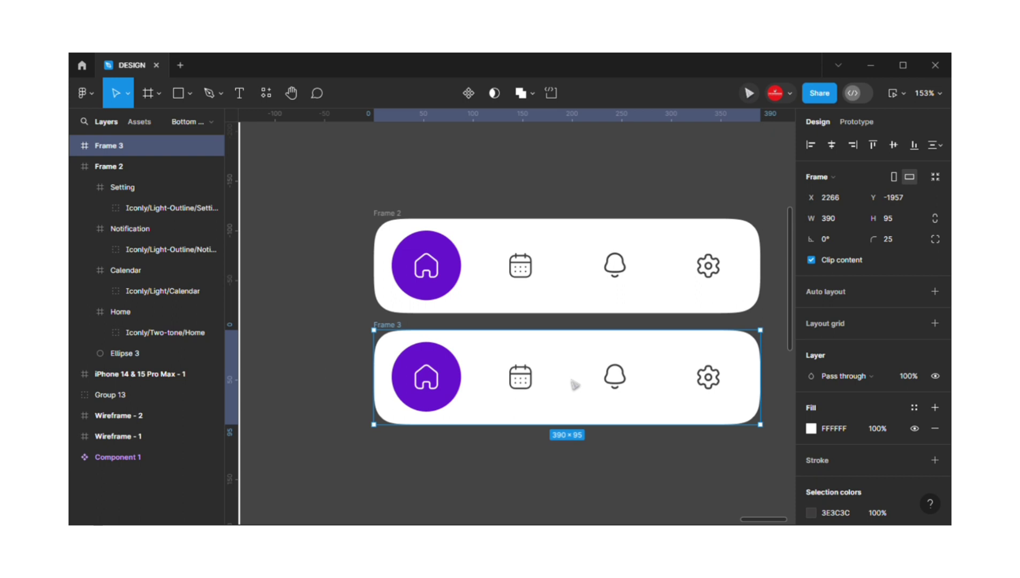
# Set the layer opacity of the calendar, notification and setting icons in Frame 2 to 70% and deselect them
pyautogui.click(449, 370)
pyautogui.click(529, 272)
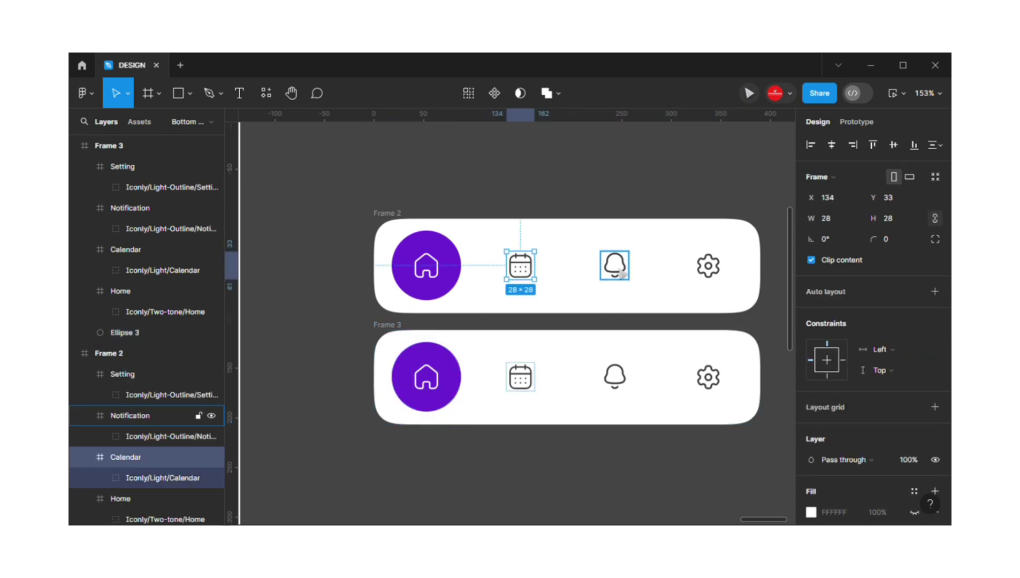
pyautogui.keyDown('shift'); pyautogui.click(618, 271); pyautogui.keyUp('shift')
pyautogui.keyDown('shift'); pyautogui.click(717, 273); pyautogui.keyUp('shift')
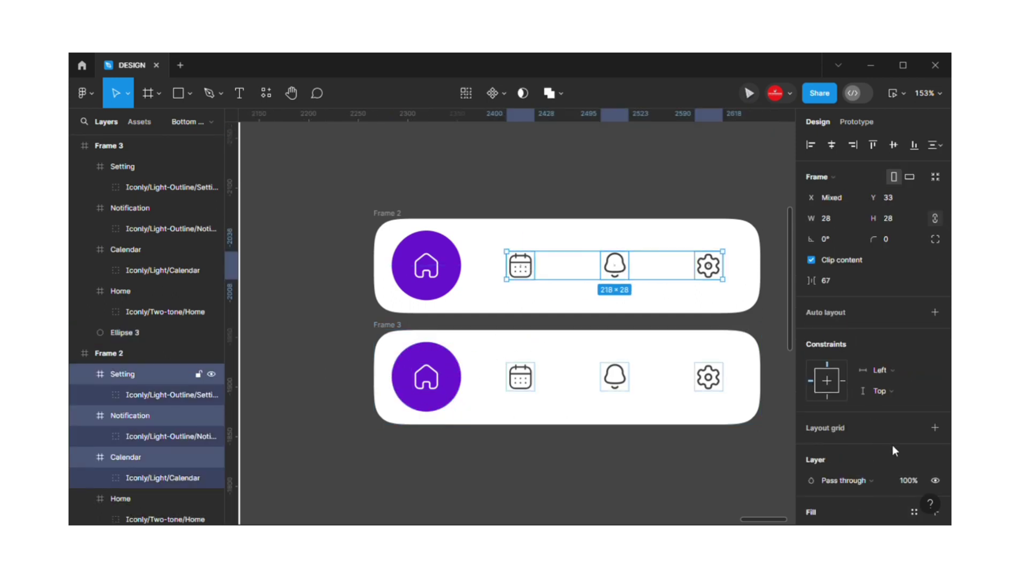
pyautogui.click(912, 479)
pyautogui.write('70')
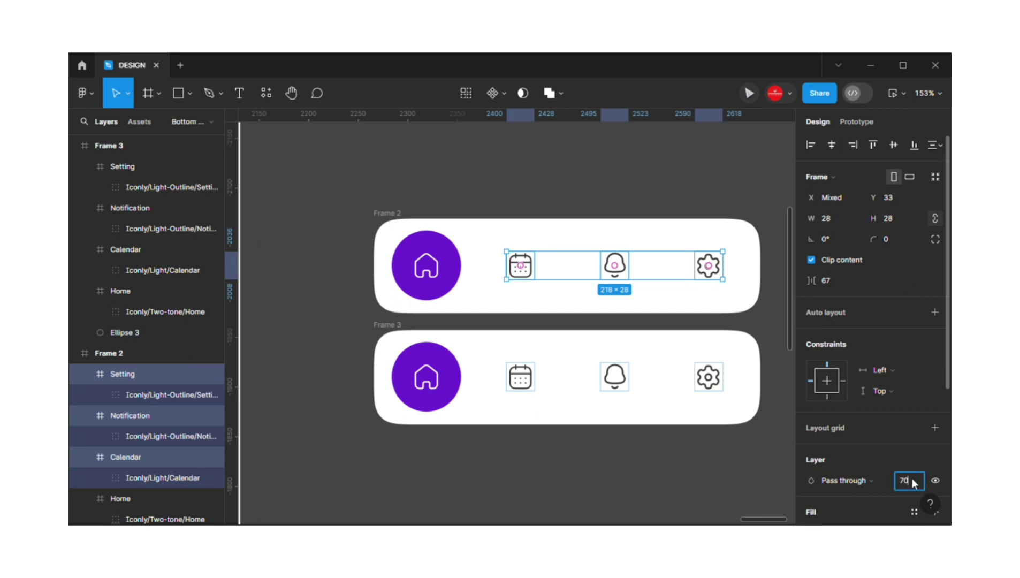
pyautogui.click(593, 435)
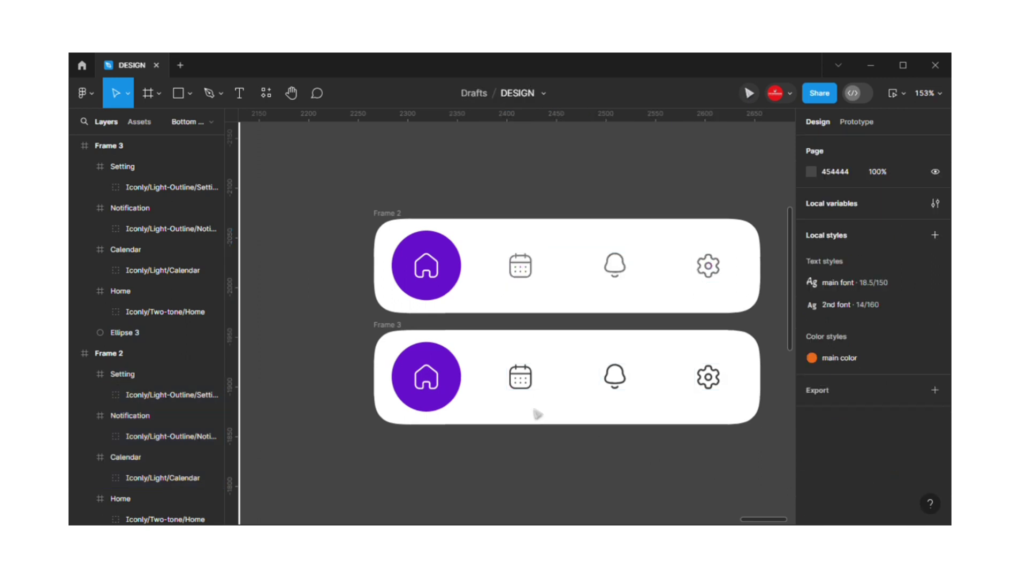
# Set the layer opacity of the calendar, notification and setting icons in Frame 3 to 70% and deselect them
pyautogui.click(520, 377)
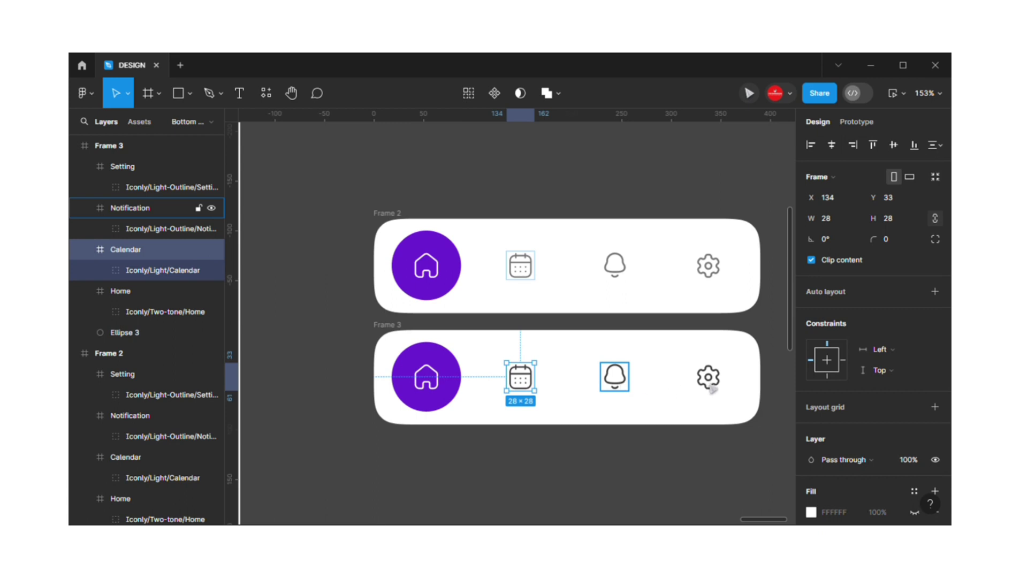
pyautogui.keyDown('shift'); pyautogui.click(616, 378); pyautogui.keyUp('shift')
pyautogui.keyDown('shift'); pyautogui.click(708, 377); pyautogui.keyUp('shift')
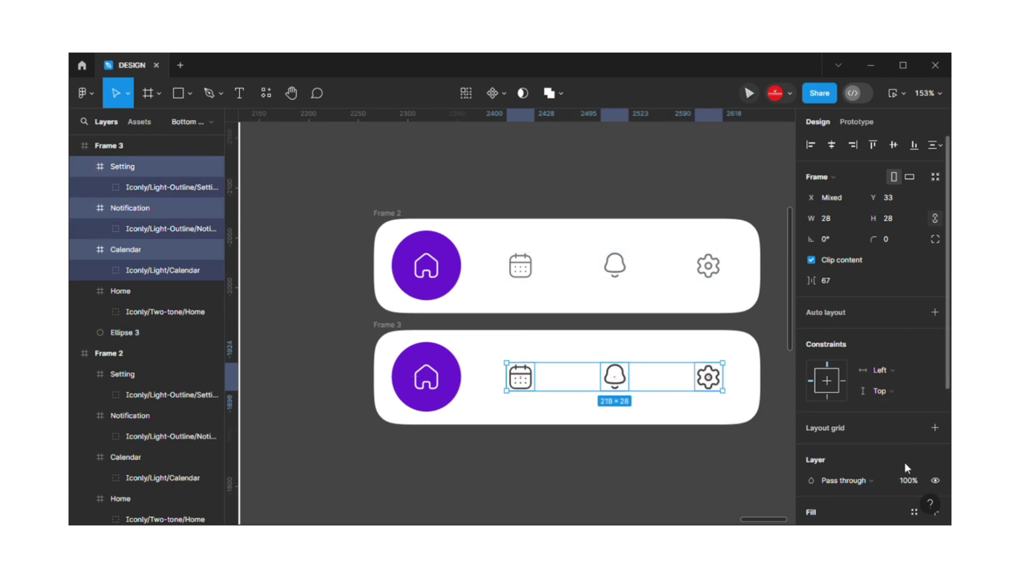
pyautogui.click(910, 481)
pyautogui.write('70')
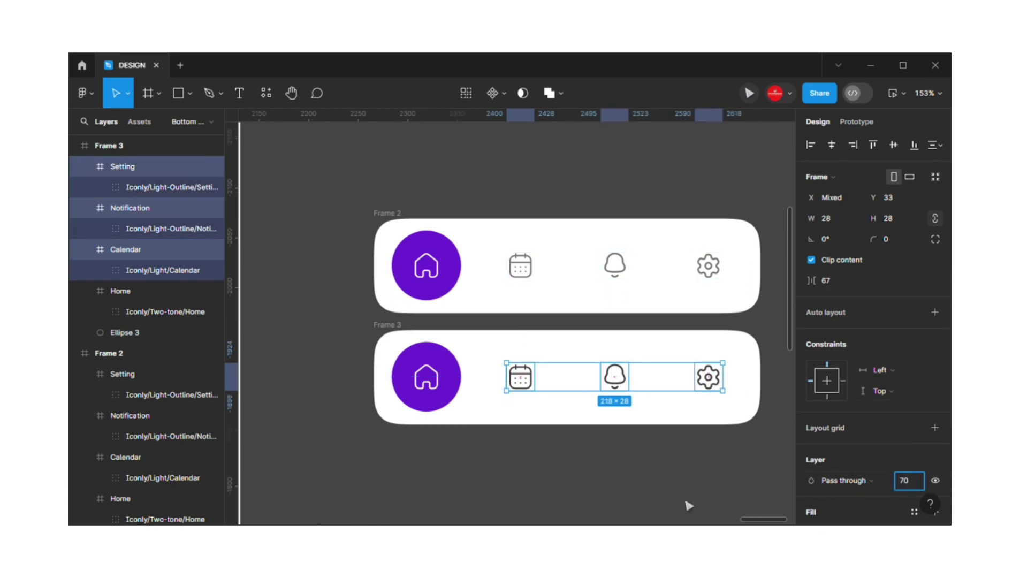
pyautogui.click(686, 507)
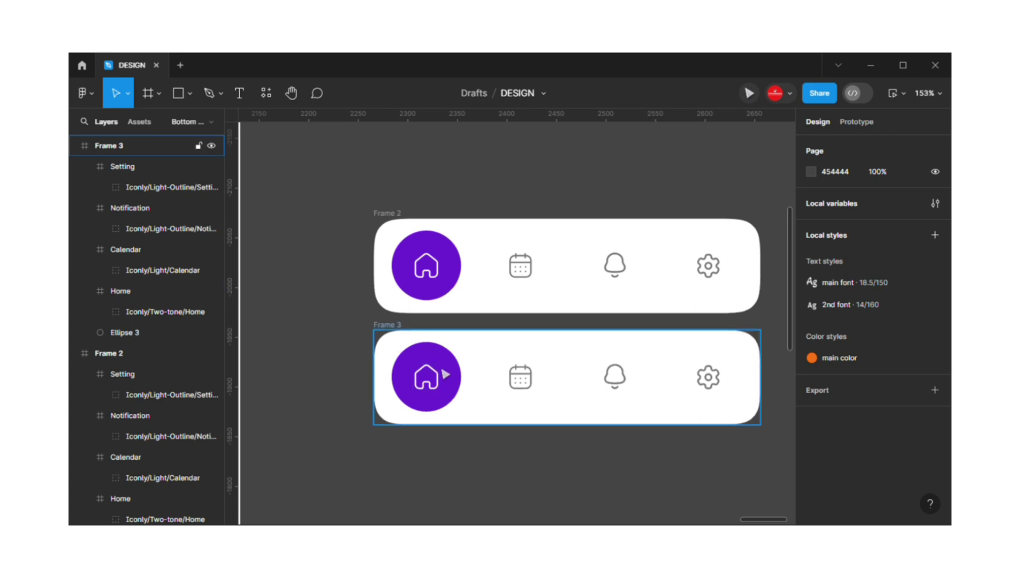
# Move the purple circle in Frame 3 behind the calendar icon at X 113, Y 12 and check the icon's centring on it
pyautogui.moveTo(458, 371); pyautogui.dragTo(541, 386)
pyautogui.scroll(2, 540, 386)
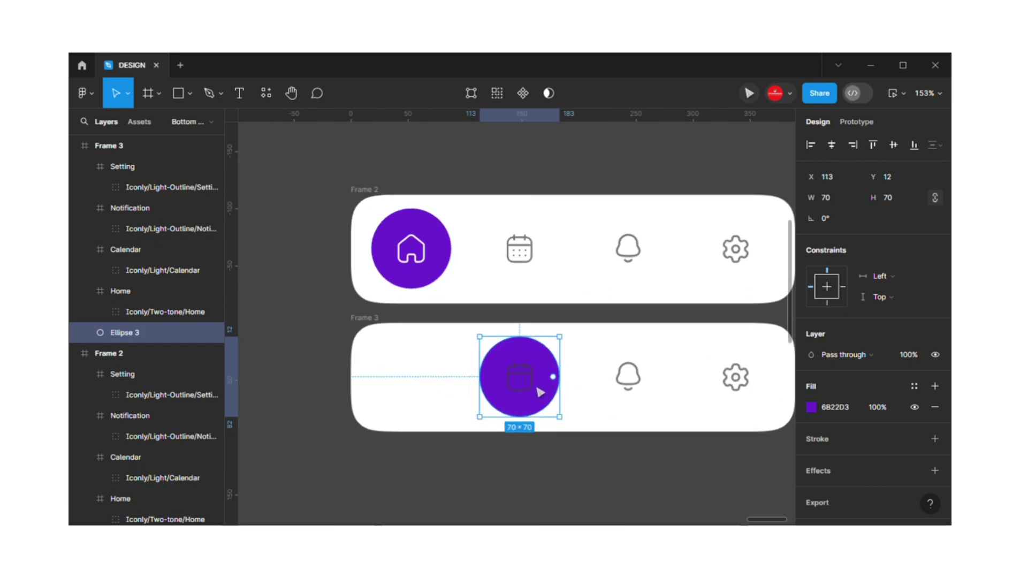
pyautogui.scroll(1, 536, 386)
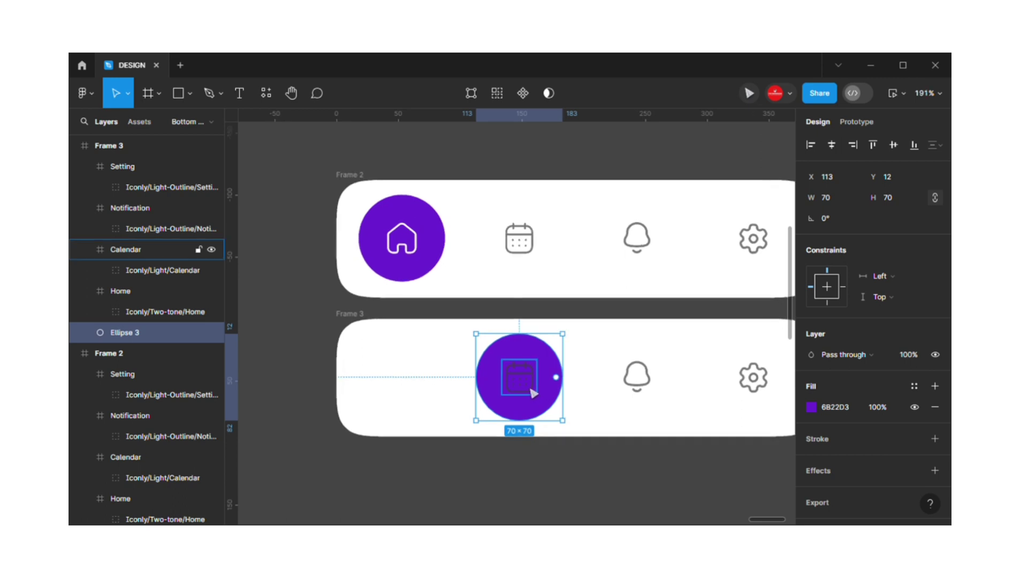
pyautogui.click(536, 364)
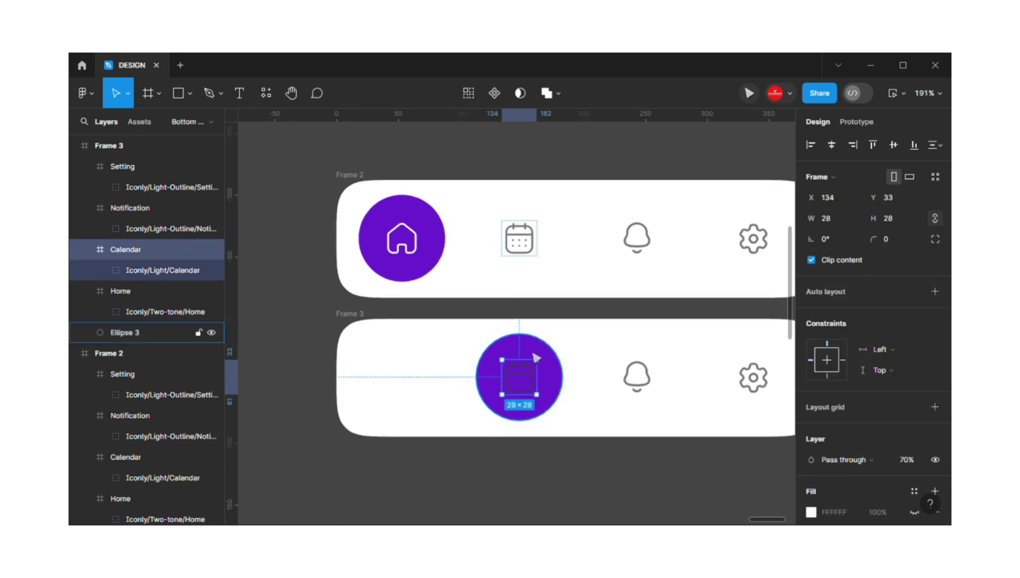
pyautogui.keyDown('shift'); pyautogui.click(551, 355); pyautogui.keyUp('shift')
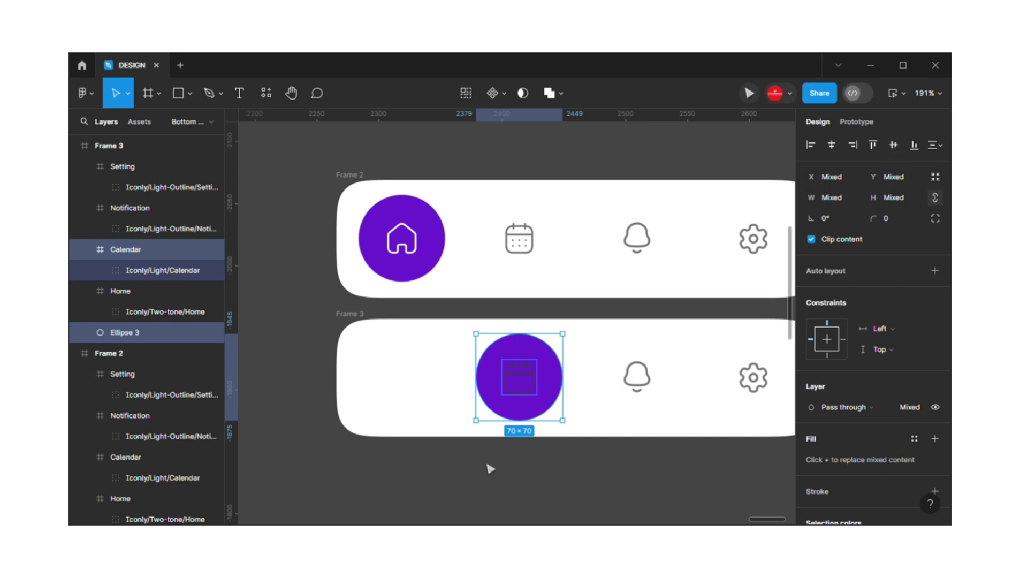
pyautogui.keyDown('shift'); pyautogui.click(546, 391); pyautogui.keyUp('shift')
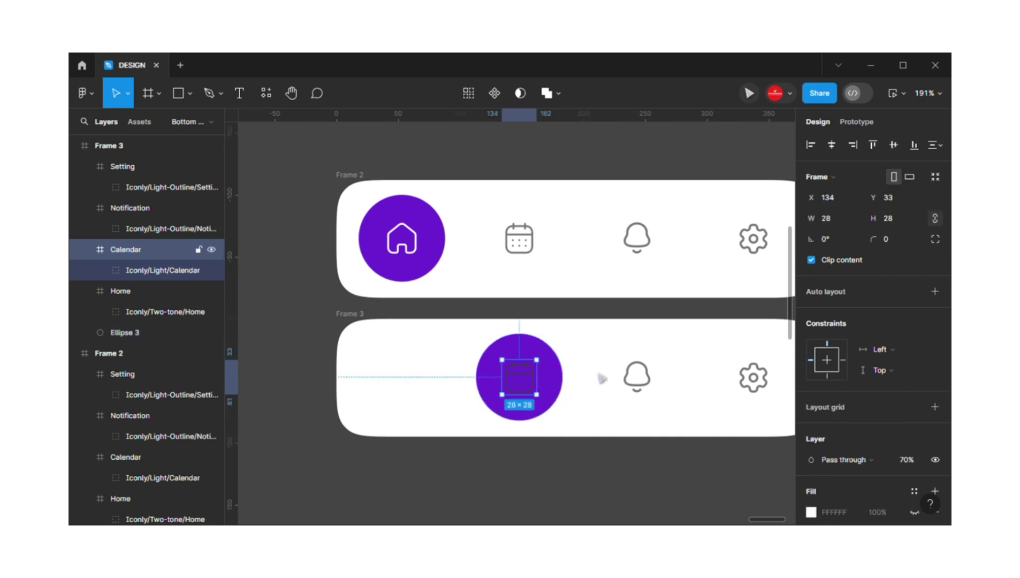
pyautogui.press('i')
pyautogui.click(611, 363)
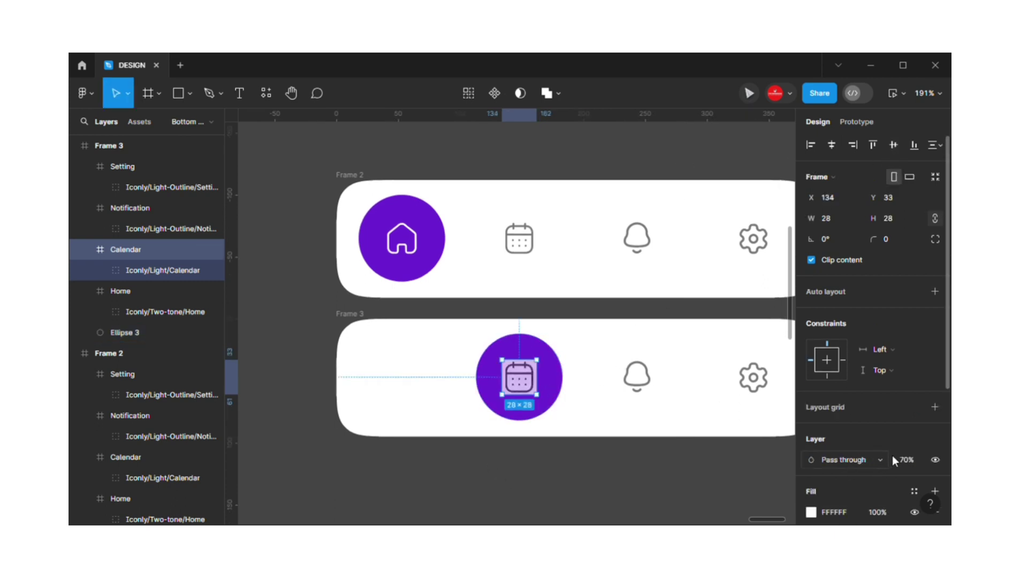
pyautogui.click(915, 512)
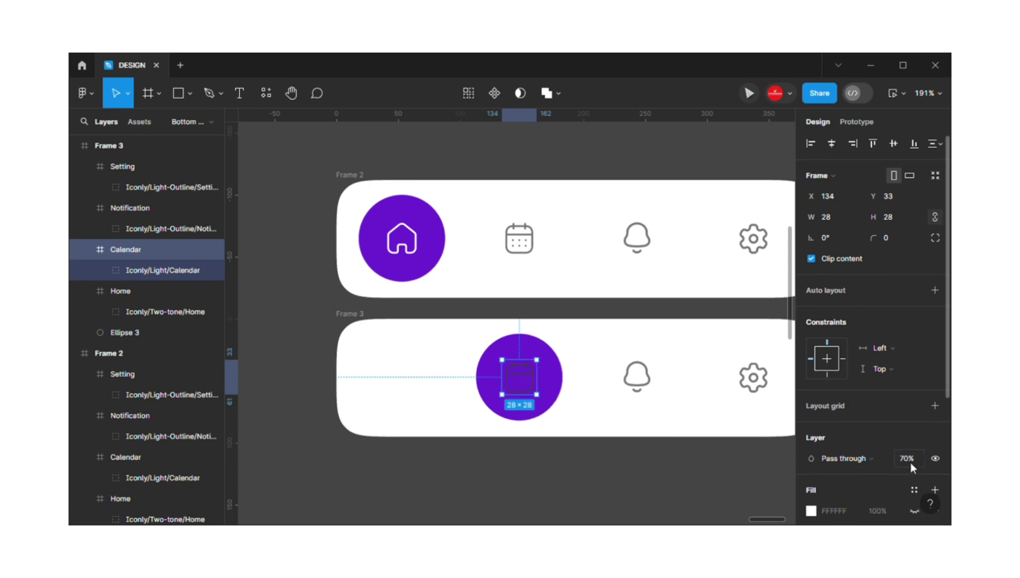
# Set the Frame 3 calendar icon's layer opacity to 100% and its icon colour to FFFFFF
pyautogui.scroll(-4, 911, 463)
pyautogui.click(907, 330)
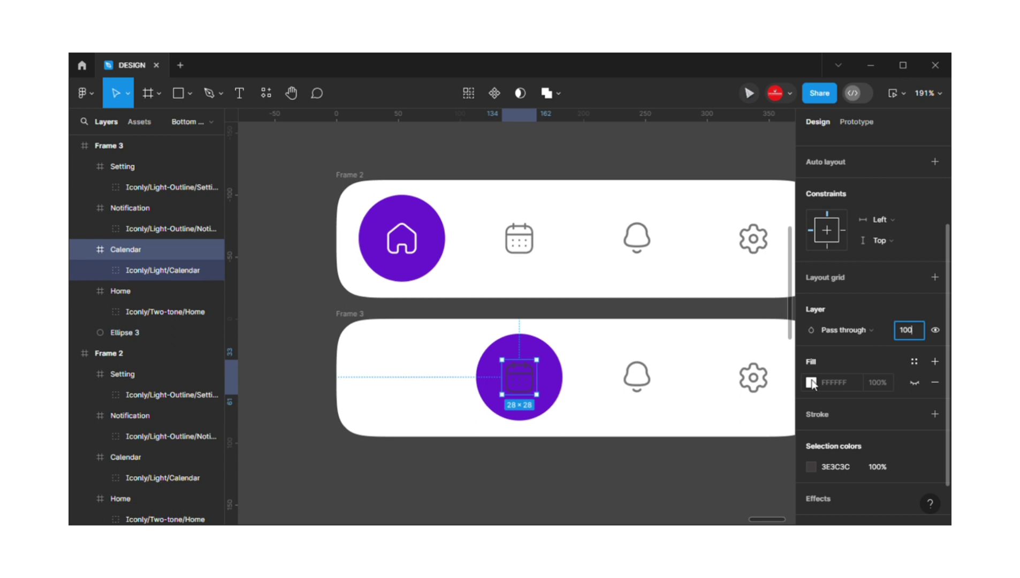
pyautogui.click(811, 467)
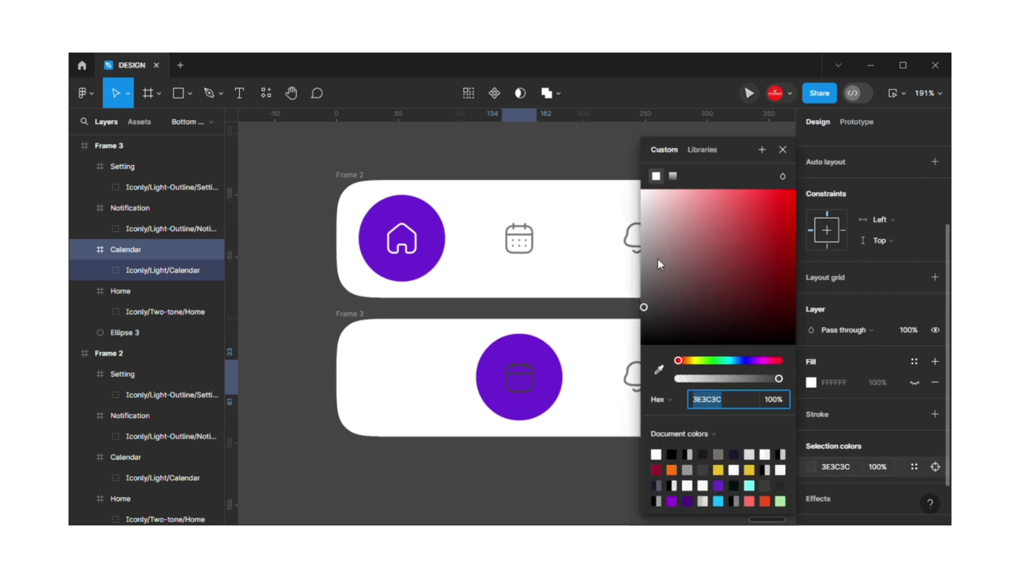
pyautogui.write('ffffff')
pyautogui.press('Return')
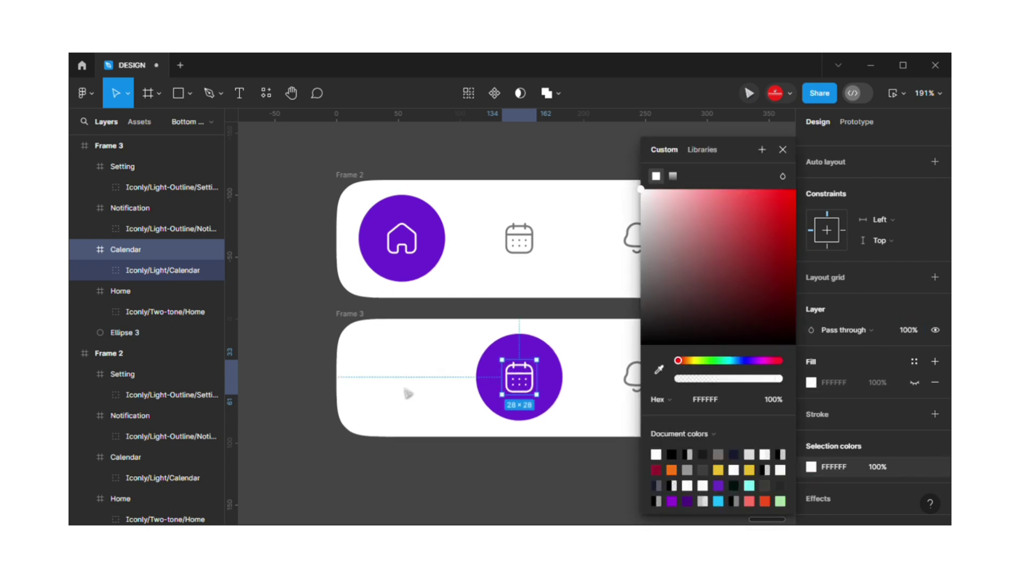
# Set the layer opacity of the Home icon in Frame 3 to 70%
pyautogui.click(412, 393)
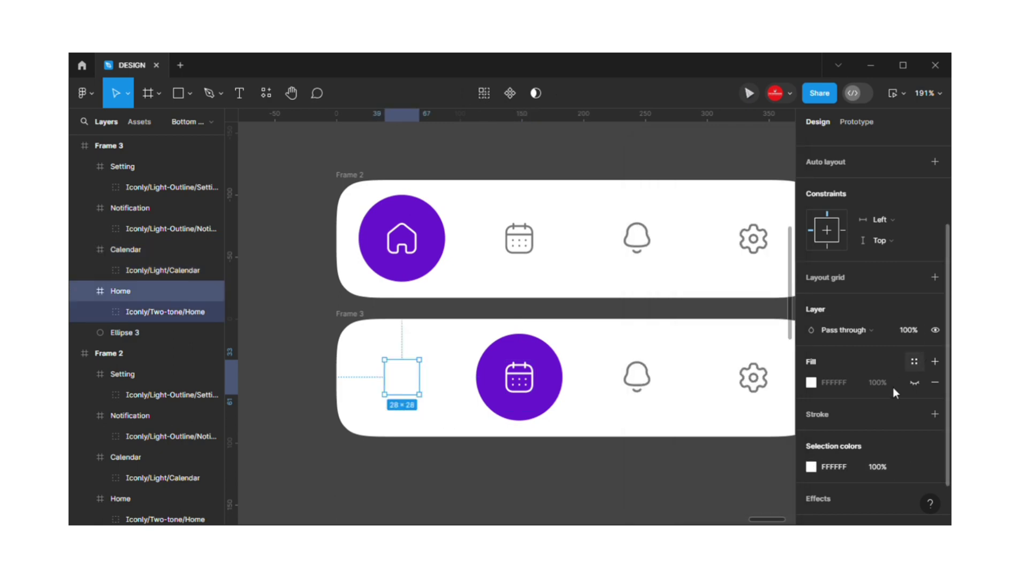
pyautogui.click(908, 328)
pyautogui.write('70')
pyautogui.click(811, 382)
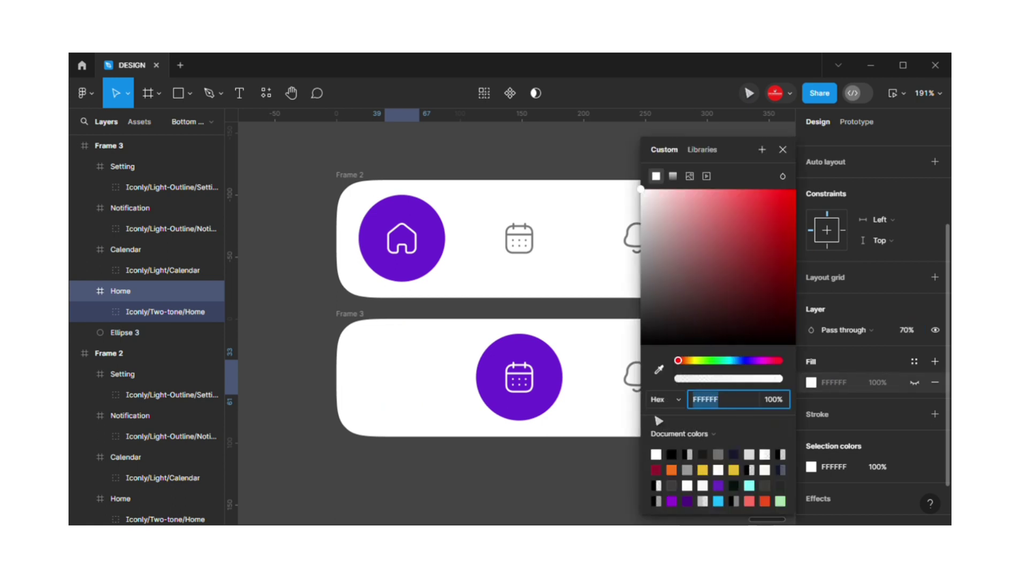
pyautogui.click(657, 368)
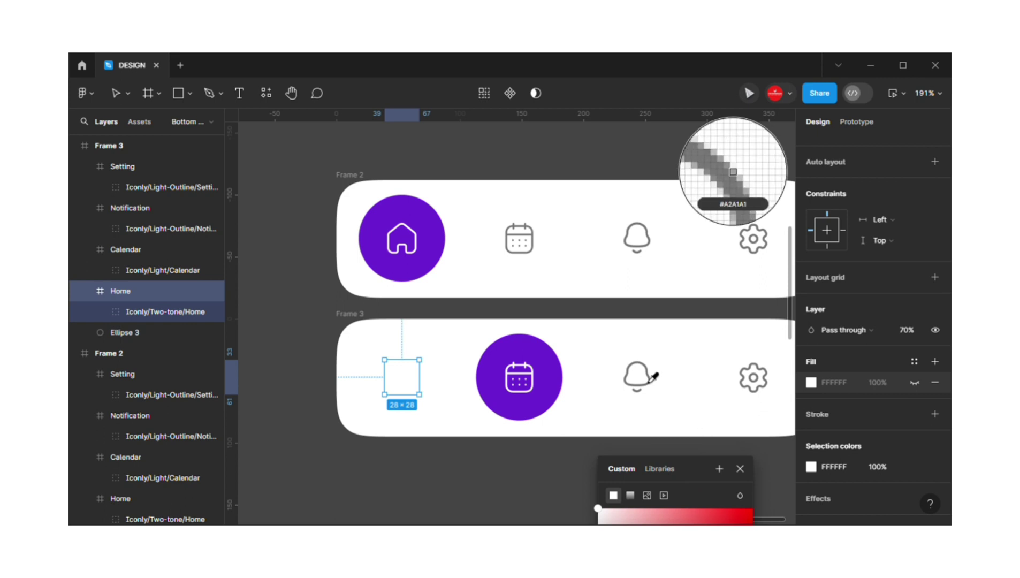
pyautogui.click(650, 381)
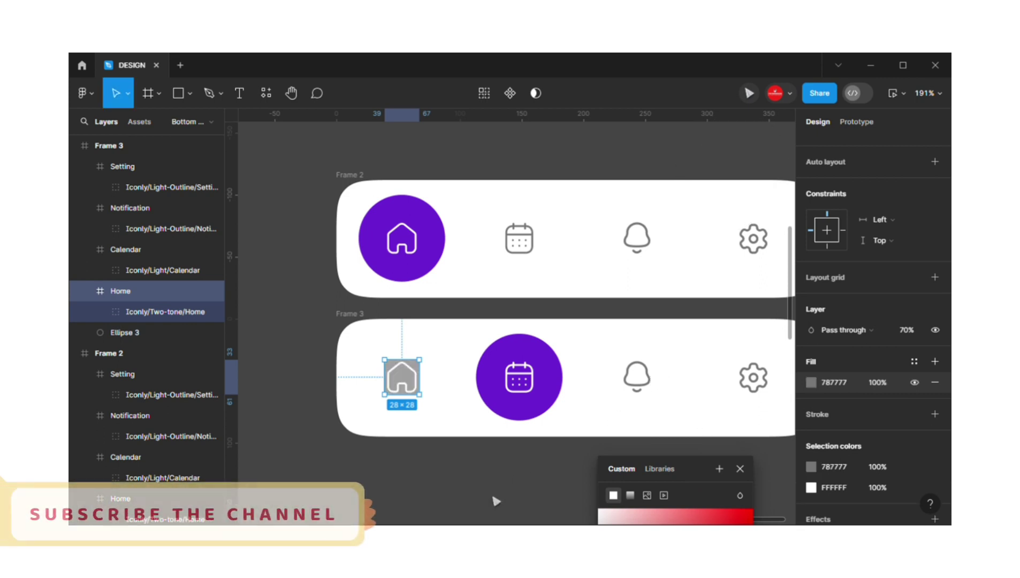
pyautogui.hotkey('ctrl', 'z')
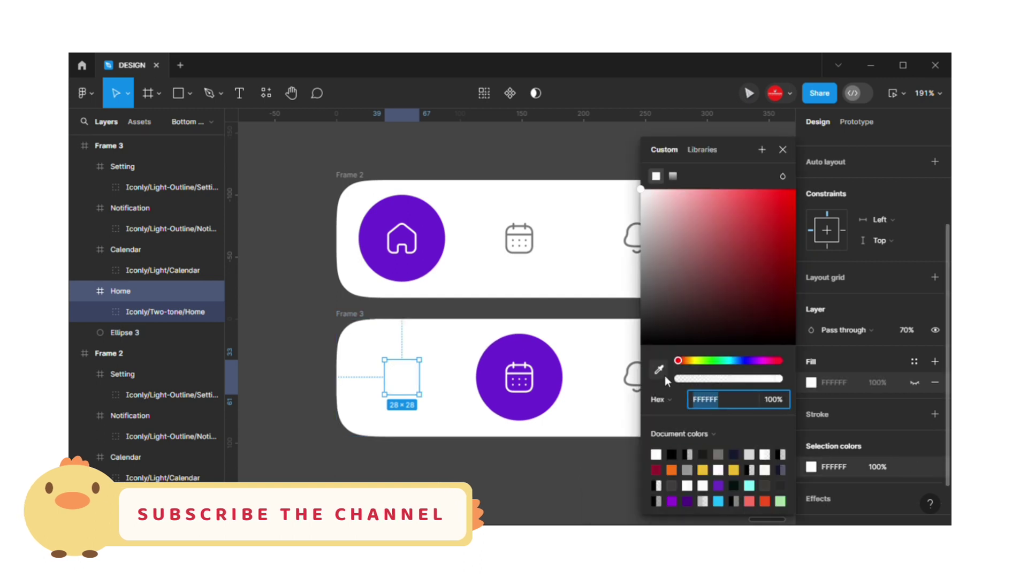
# Recolour the Frame 3 Home icon with the grey 787777 sampled from the notification icon in Frame 2
pyautogui.click(659, 369)
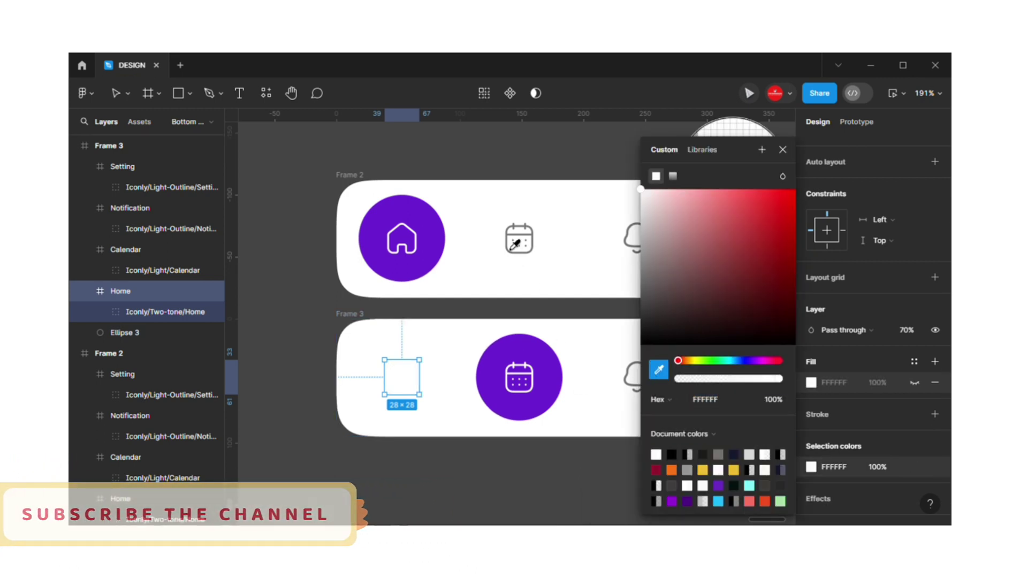
pyautogui.moveTo(740, 151); pyautogui.dragTo(724, 338)
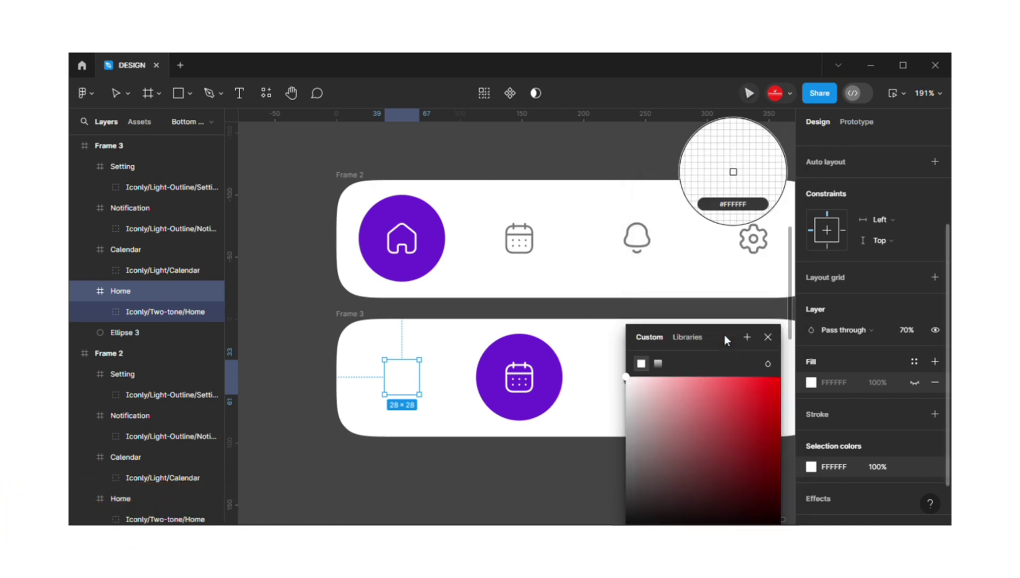
pyautogui.click(653, 261)
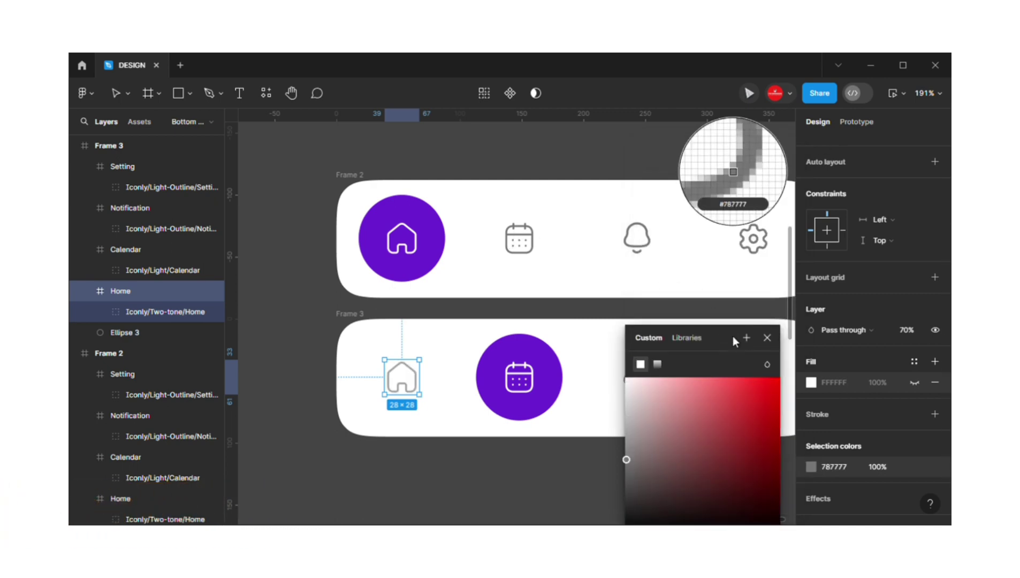
pyautogui.click(767, 338)
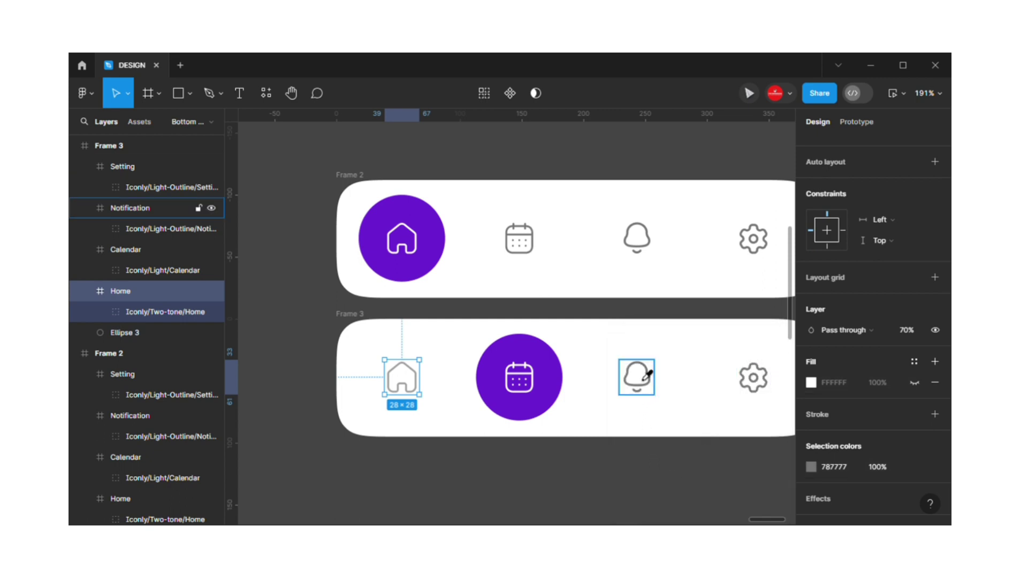
pyautogui.press('i')
pyautogui.click(646, 380)
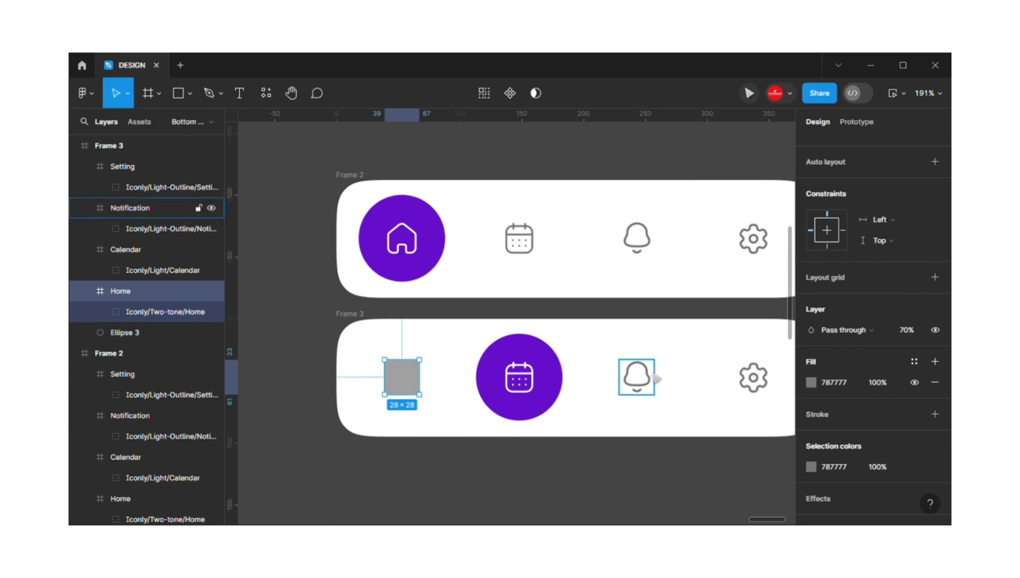
pyautogui.hotkey('ctrl', 'z')
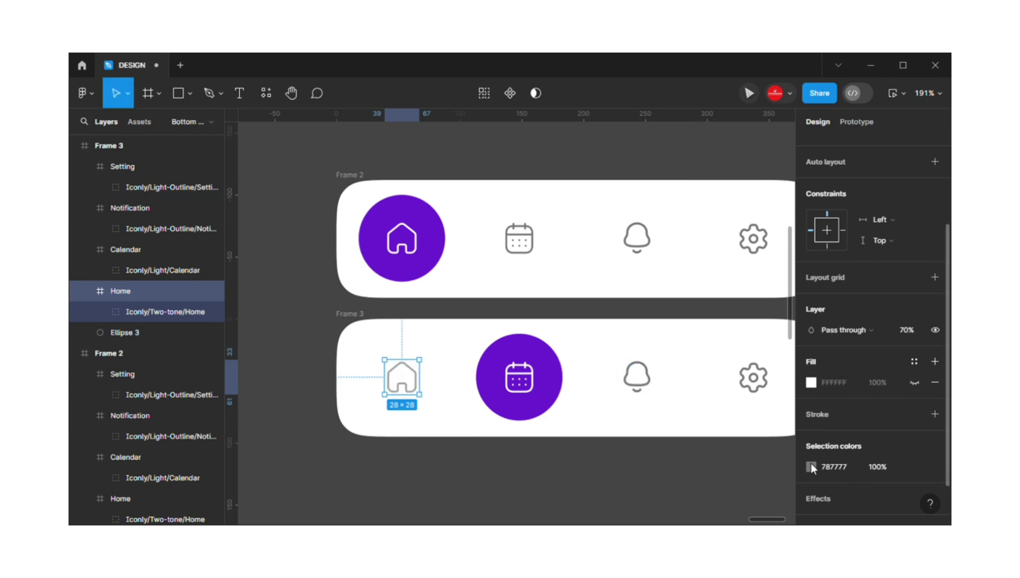
pyautogui.click(811, 467)
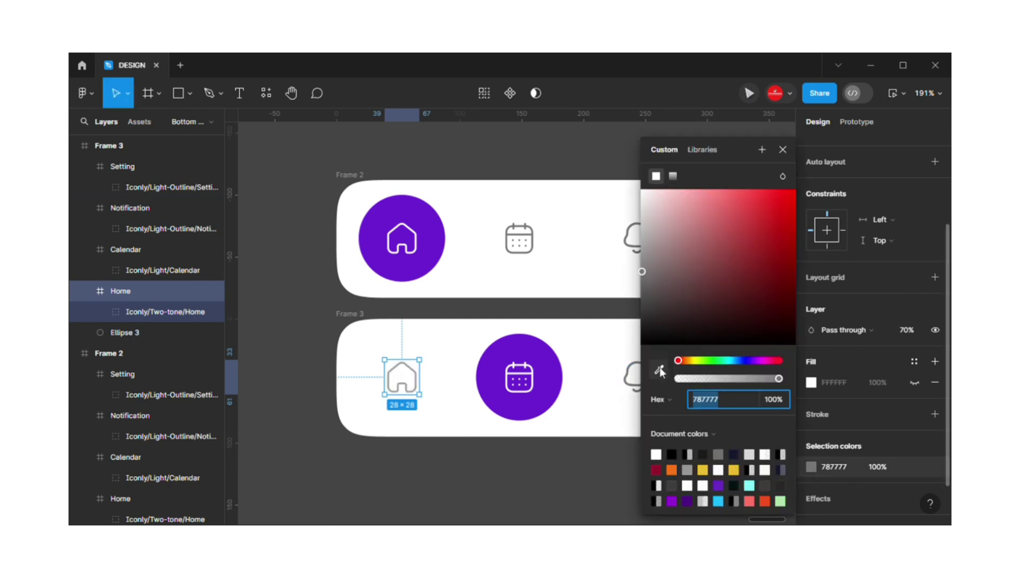
pyautogui.moveTo(760, 144); pyautogui.dragTo(226, 174)
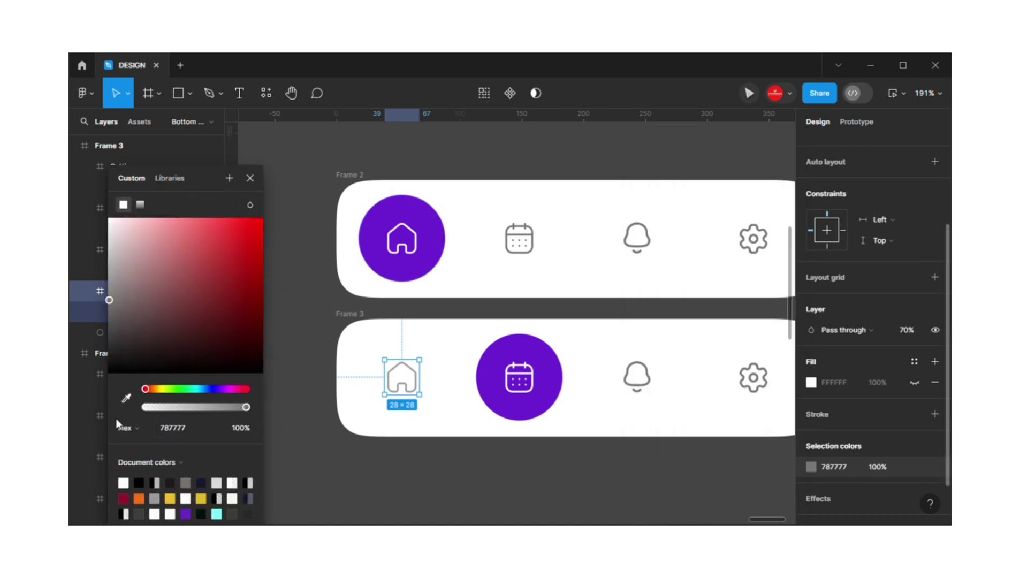
pyautogui.click(127, 398)
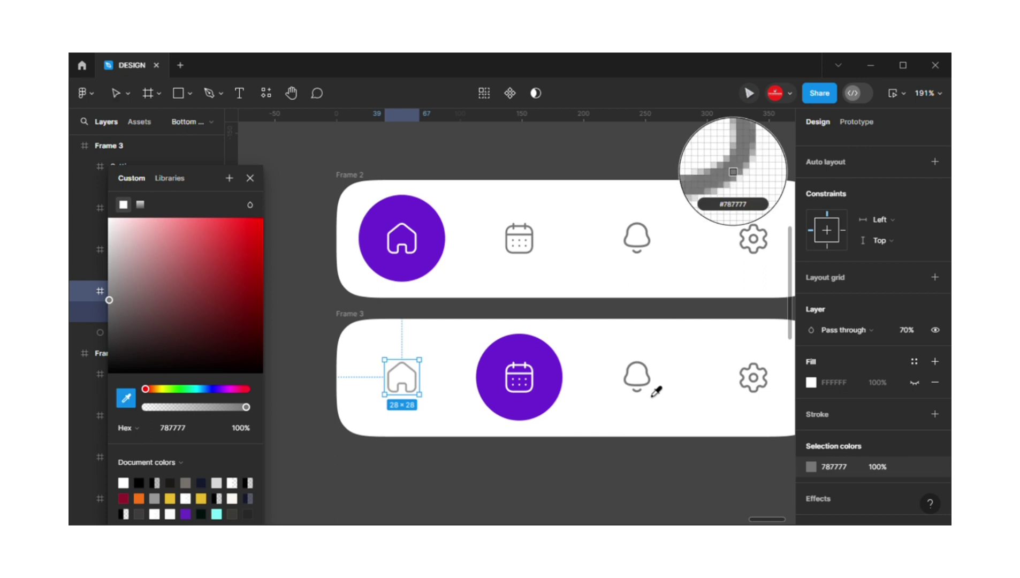
pyautogui.press('Escape')
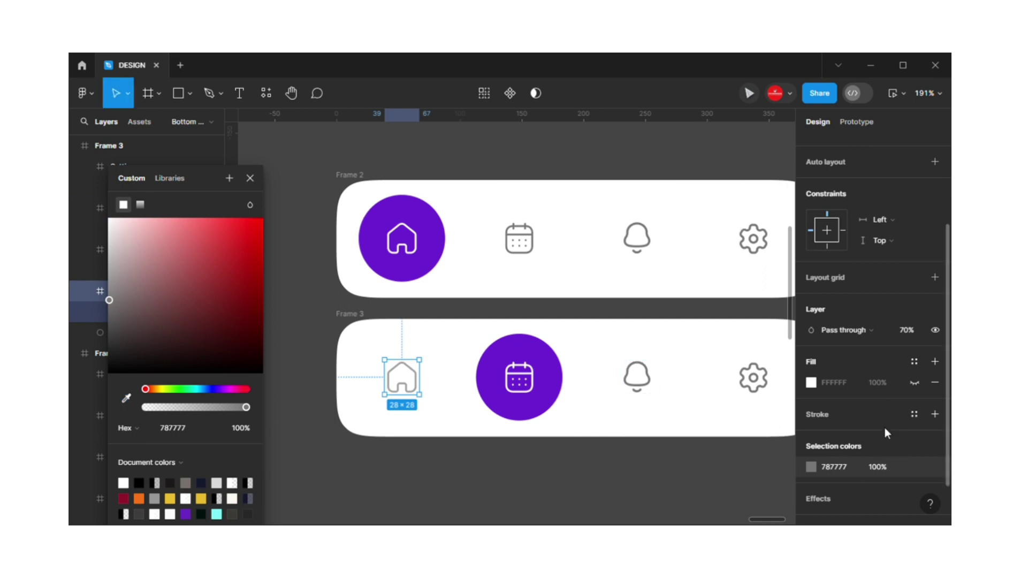
pyautogui.click(880, 466)
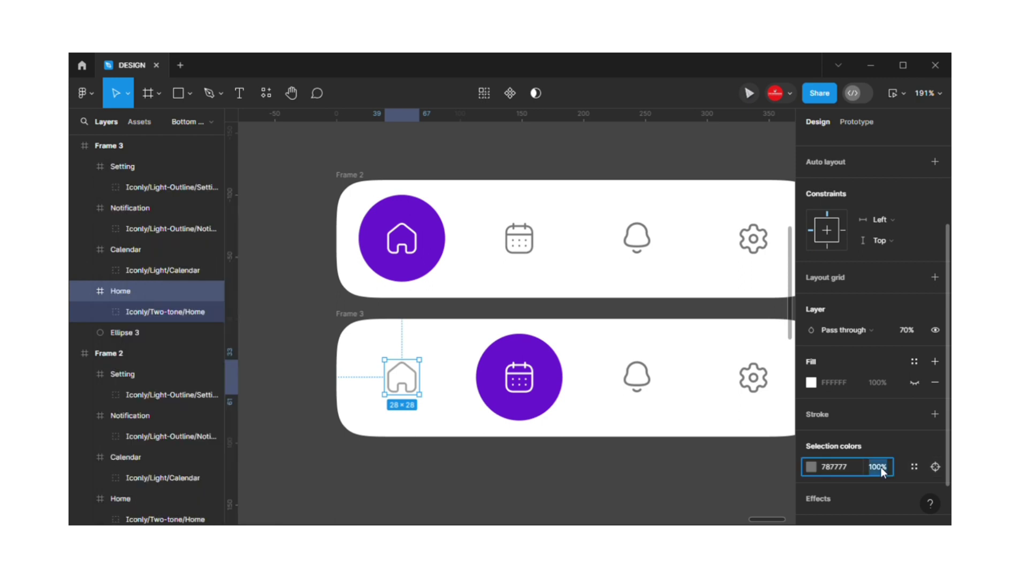
pyautogui.click(741, 485)
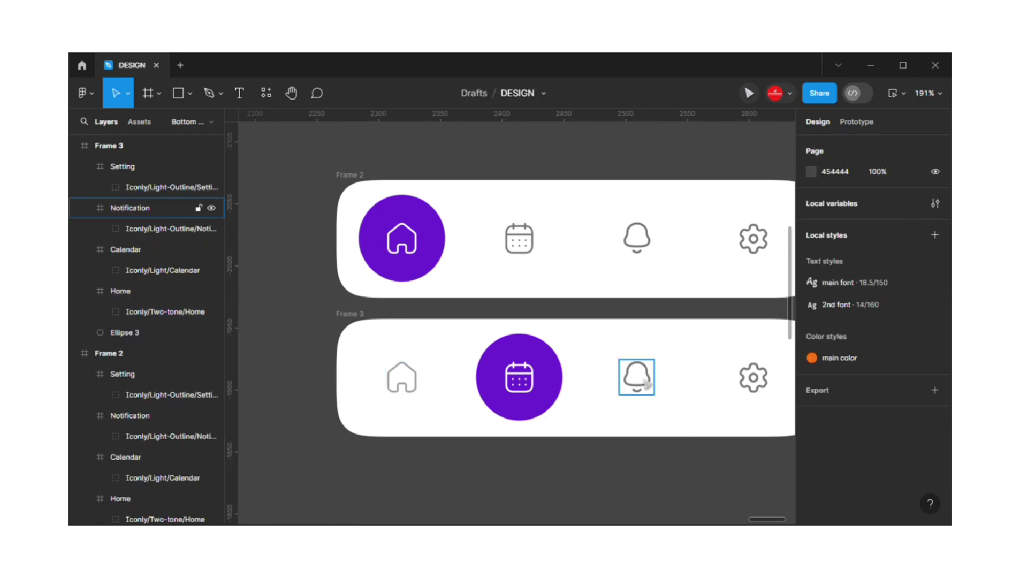
# Copy the colour value 3E3C3C from the Frame 3 notification icon to the Home icon in the same frame and deselect it
pyautogui.click(637, 377)
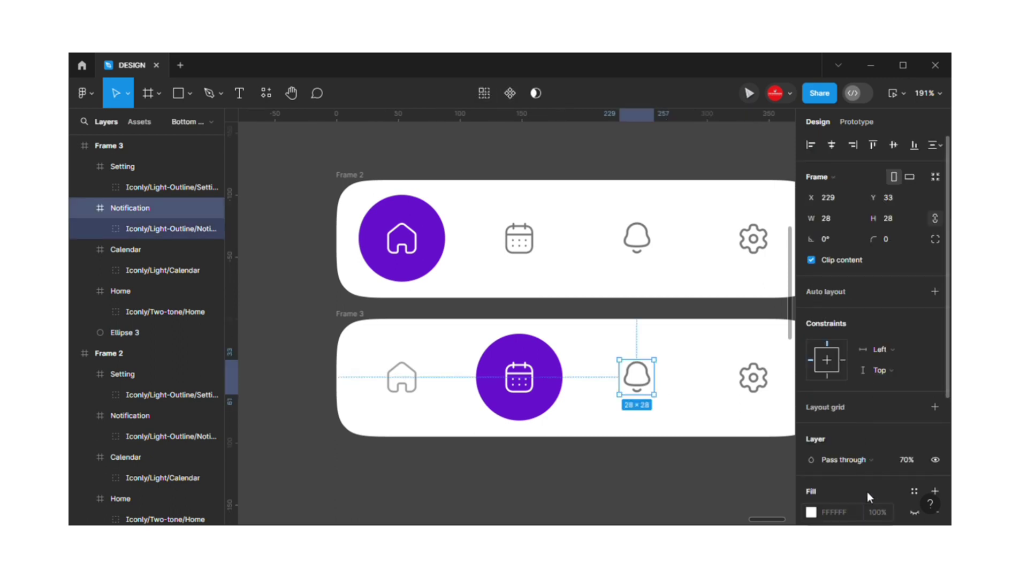
pyautogui.scroll(-4, 867, 492)
pyautogui.click(833, 412)
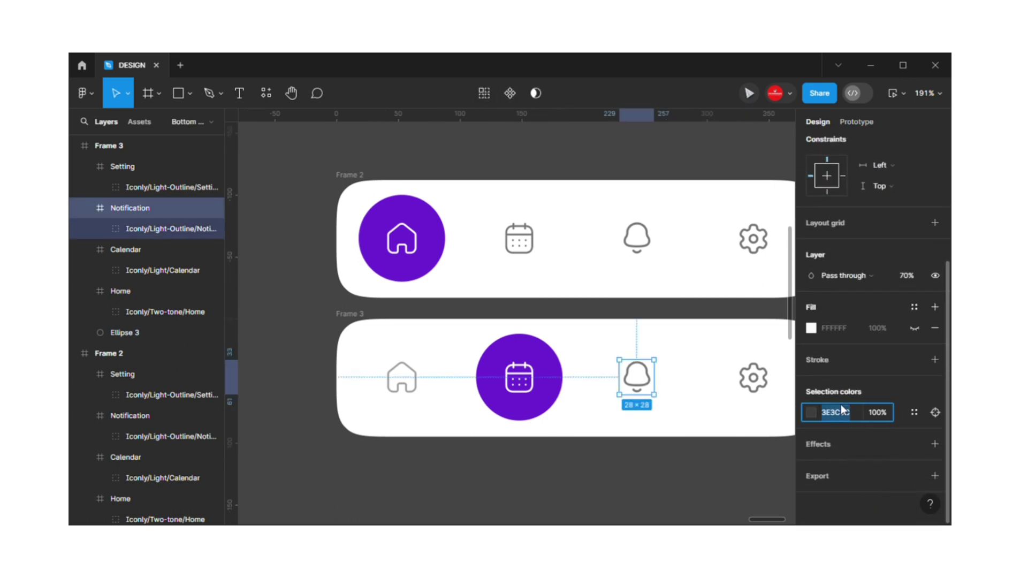
pyautogui.click(140, 291)
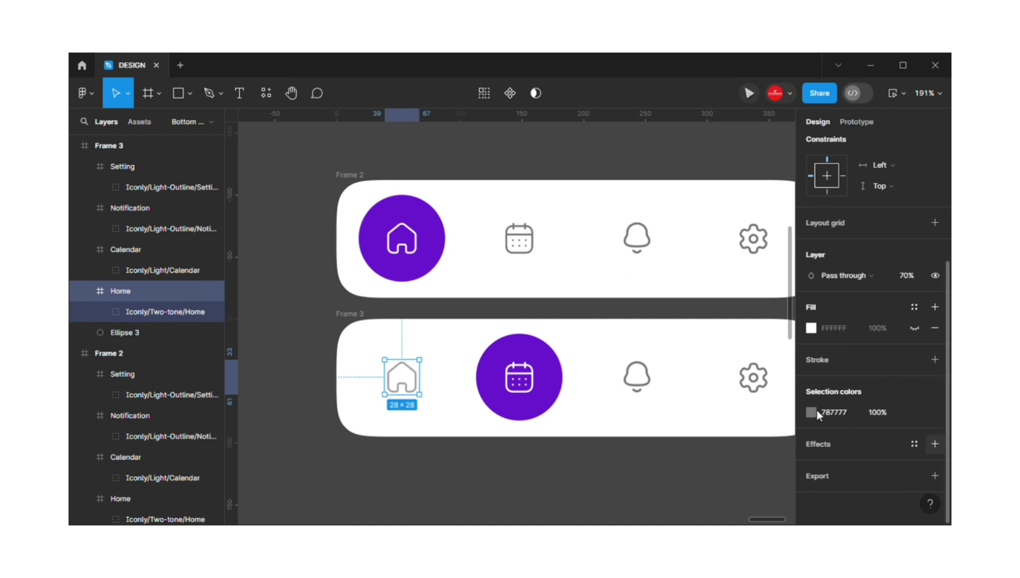
pyautogui.click(836, 413)
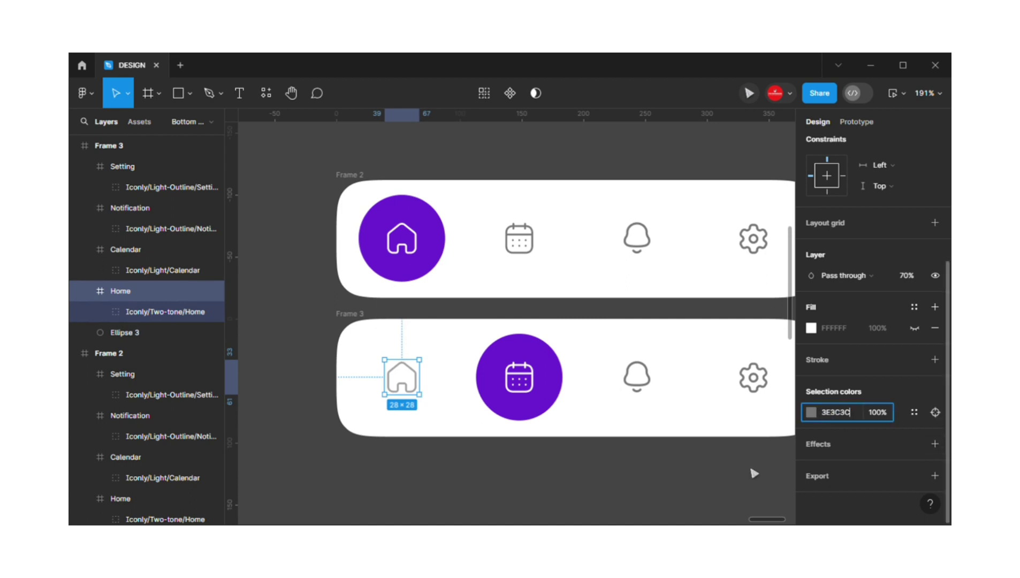
pyautogui.click(738, 484)
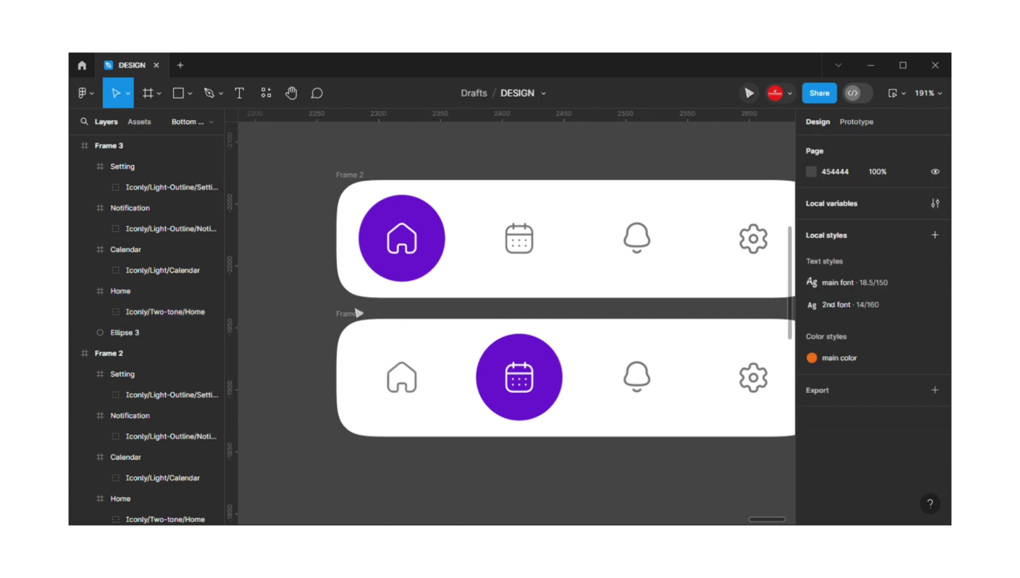
# Duplicate the Frame 3 navigation bar below it and move the copy's purple circle behind the notification icon
pyautogui.scroll(-5, 516, 378)
pyautogui.scroll(-2, 567, 402)
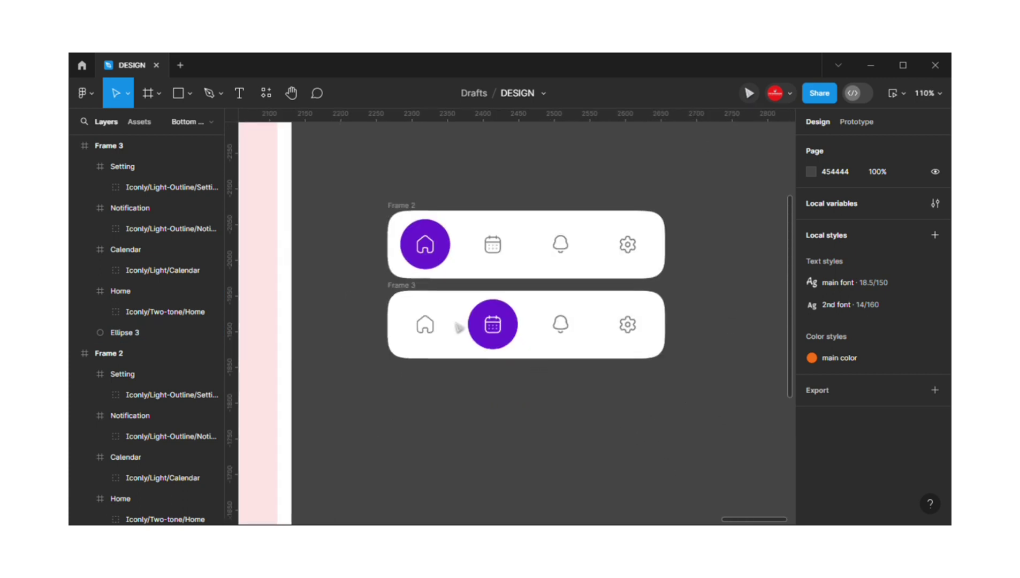
pyautogui.click(528, 319)
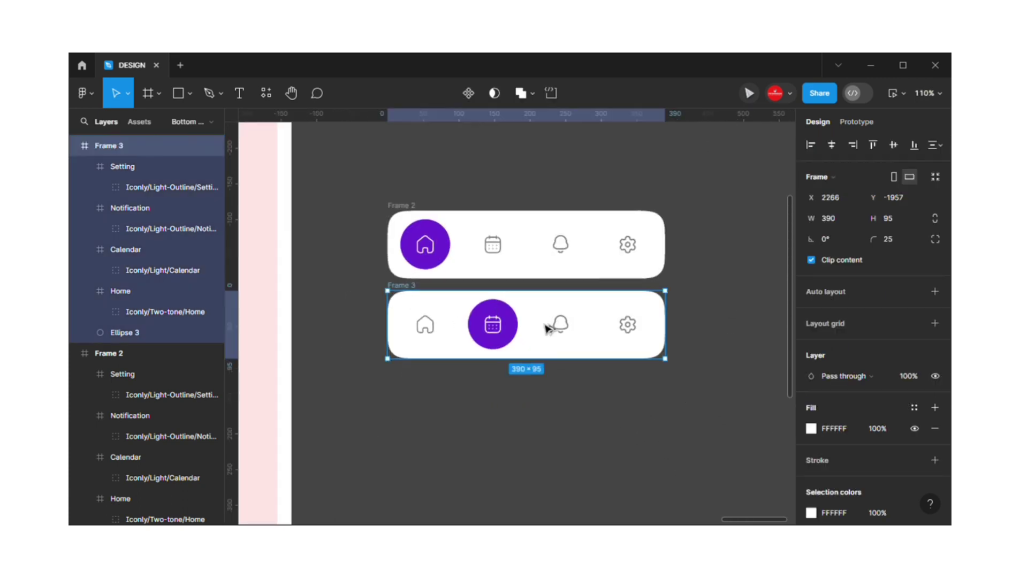
pyautogui.moveTo(545, 324)
pyautogui.mouseDown()
pyautogui.moveTo(541, 414)
pyautogui.moveTo(580, 423)
pyautogui.mouseUp()
pyautogui.click(513, 416)
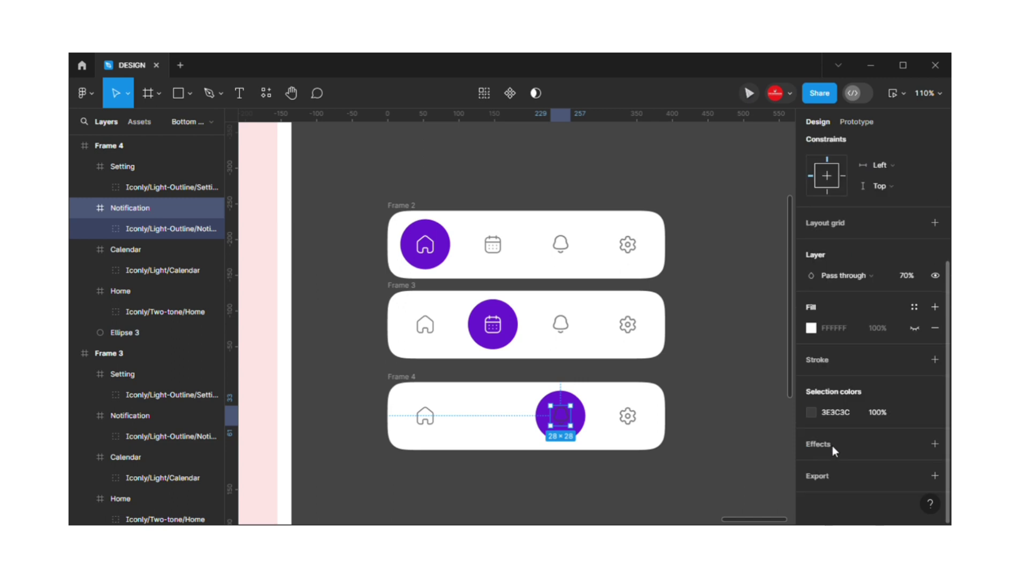
# Set the Frame 4 notification icon's colour to FFFFFF and its layer opacity to 100%
pyautogui.click(811, 411)
pyautogui.moveTo(683, 214); pyautogui.dragTo(589, 154)
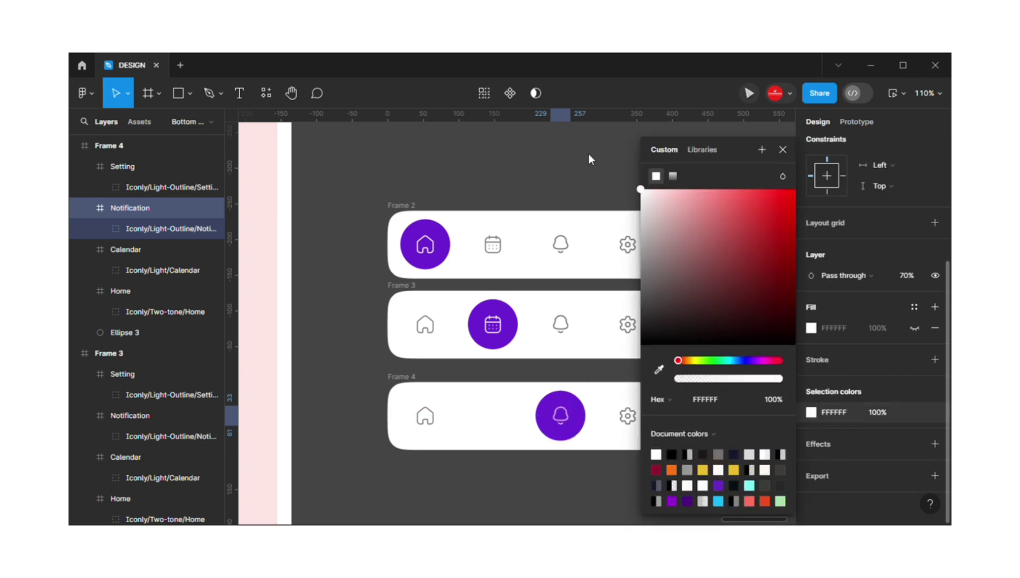
pyautogui.click(909, 275)
pyautogui.write('100')
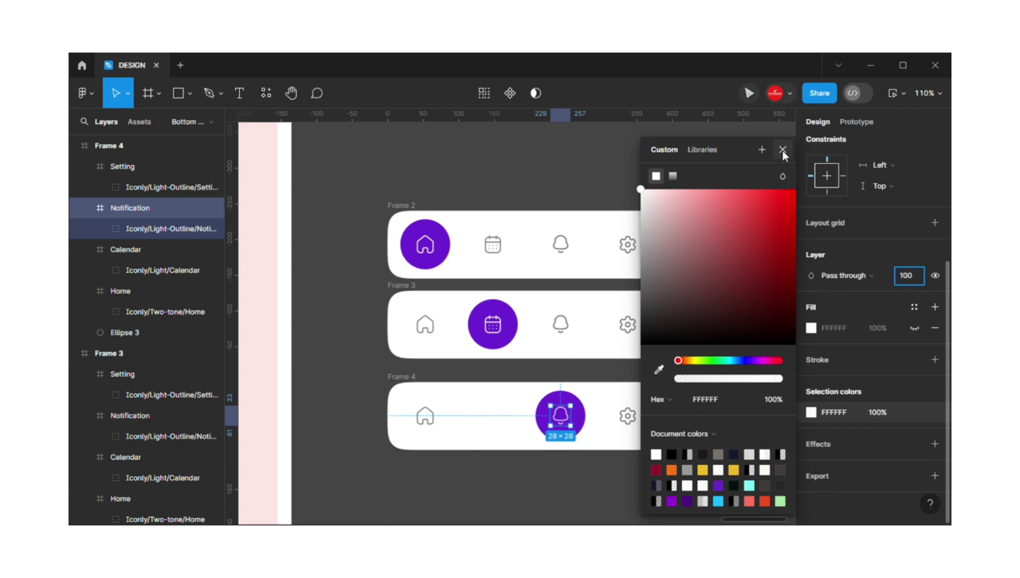
pyautogui.click(461, 440)
# Copy the colour value 3E3C3C from the Frame 4 Home icon to the Calendar icon in the same frame and deselect it
pyautogui.click(495, 422)
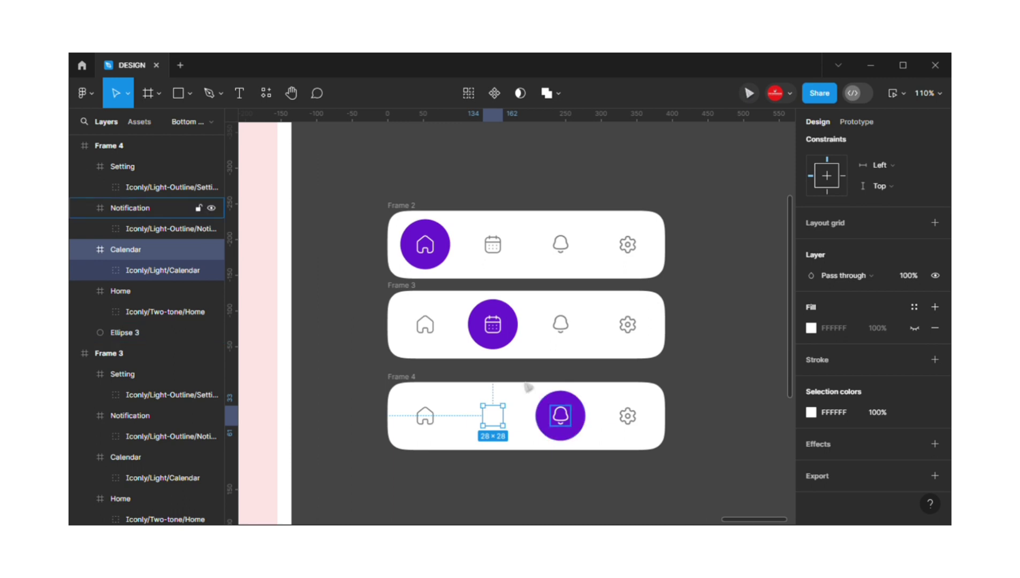
pyautogui.press('Tab')
pyautogui.click(837, 413)
pyautogui.hotkey('ctrl', 'c')
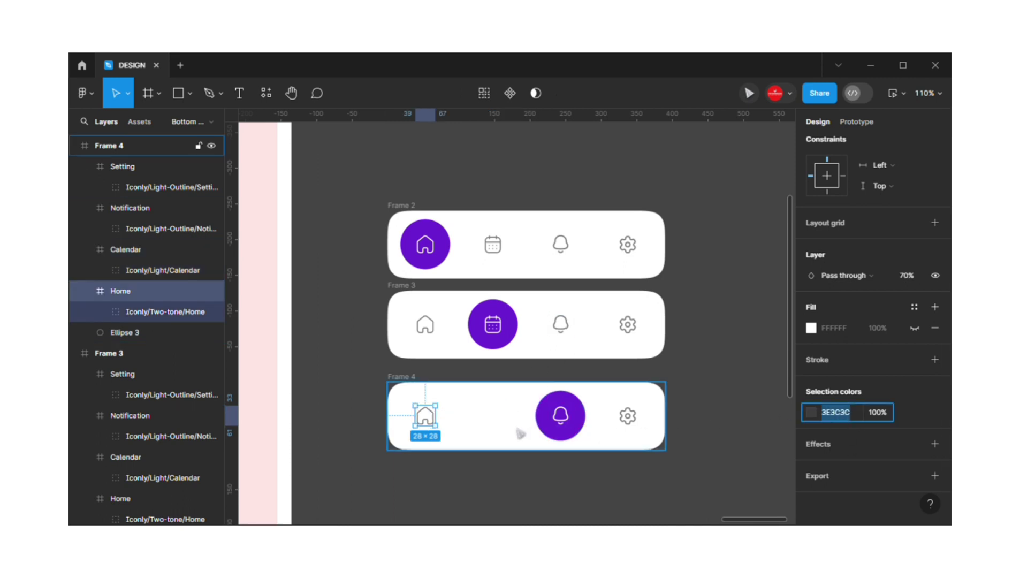
pyautogui.click(495, 421)
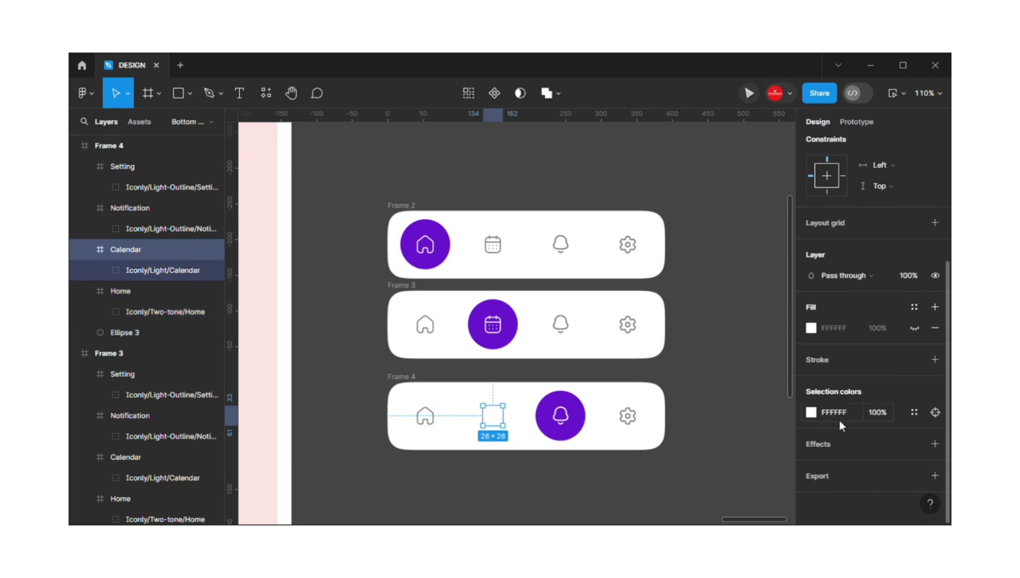
pyautogui.click(840, 421)
pyautogui.hotkey('ctrl', 'v')
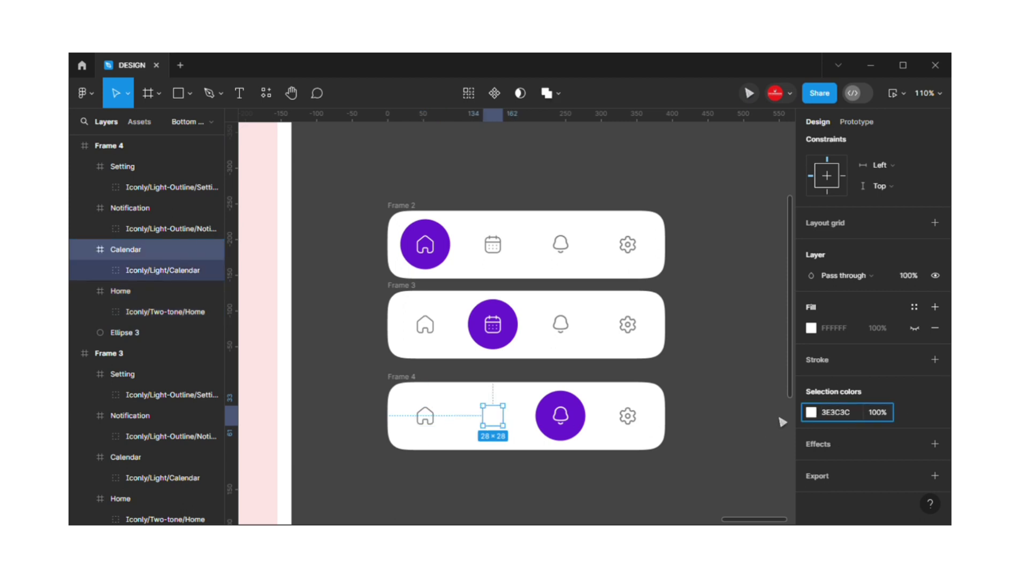
pyautogui.click(603, 478)
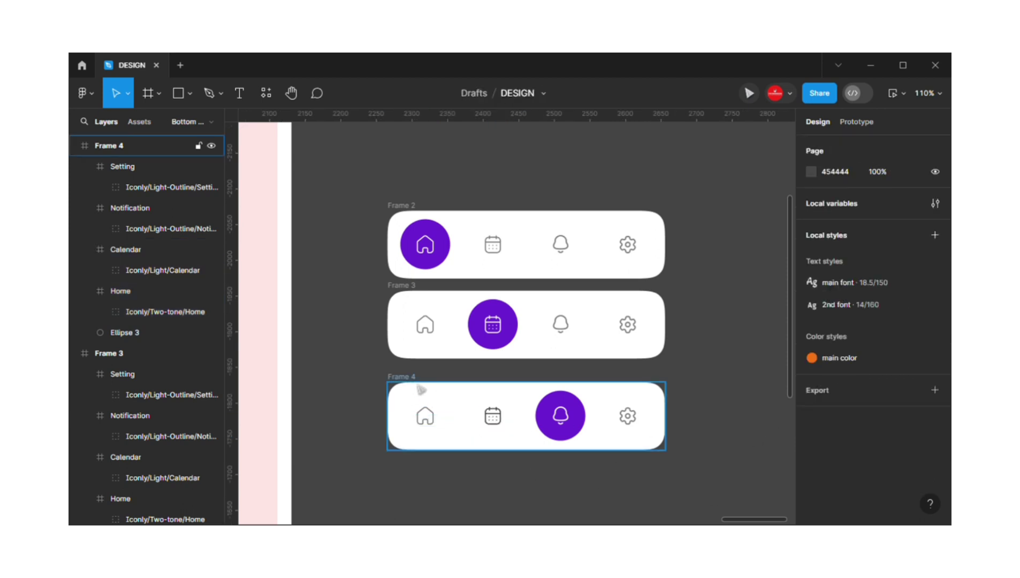
# Duplicate the Frame 4 navigation bar below it and move the copy's purple circle behind the settings icon
pyautogui.click(620, 423)
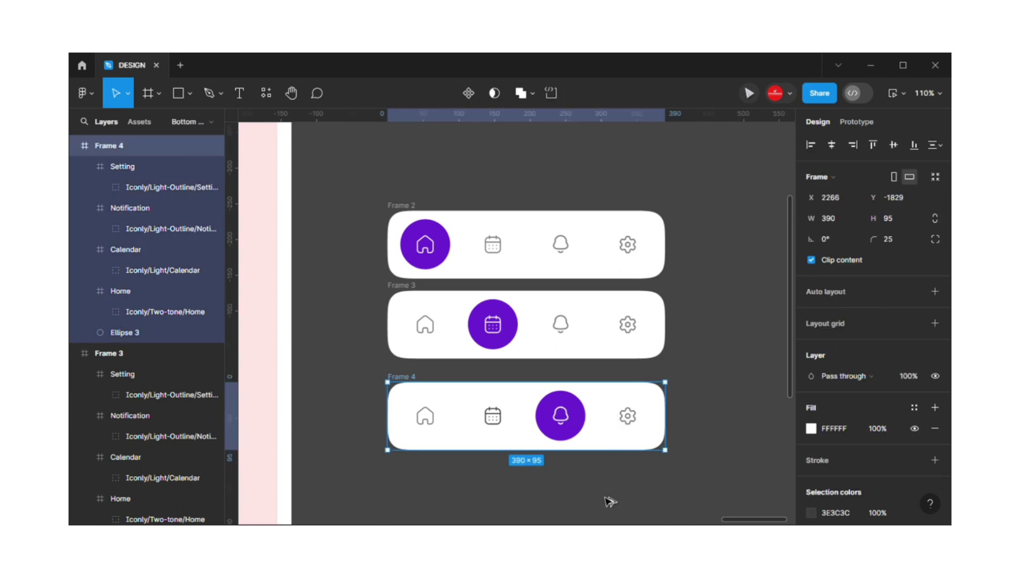
pyautogui.hotkey('ctrl', 'd')
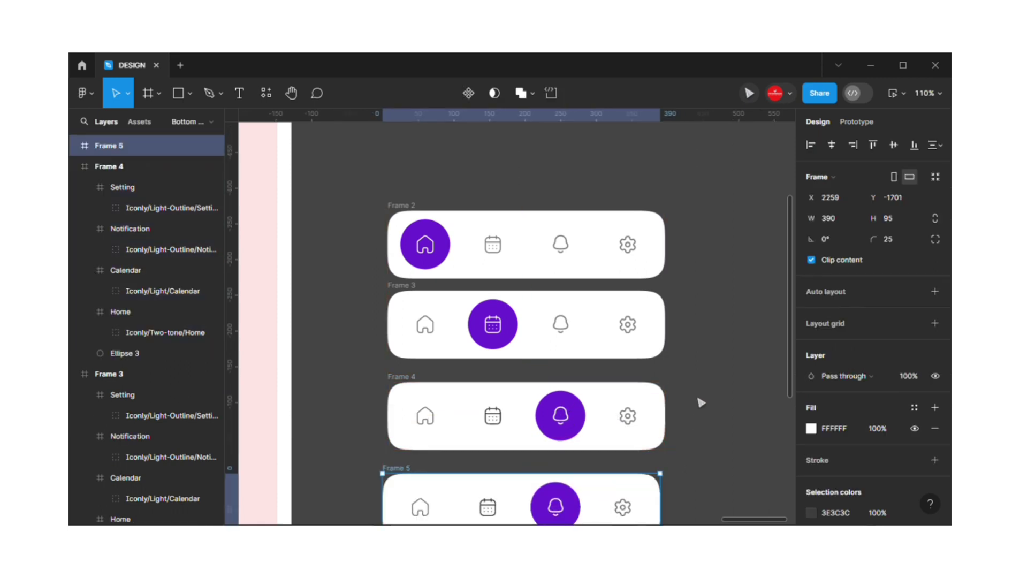
pyautogui.scroll(-2, 699, 401)
pyautogui.doubleClick(590, 443)
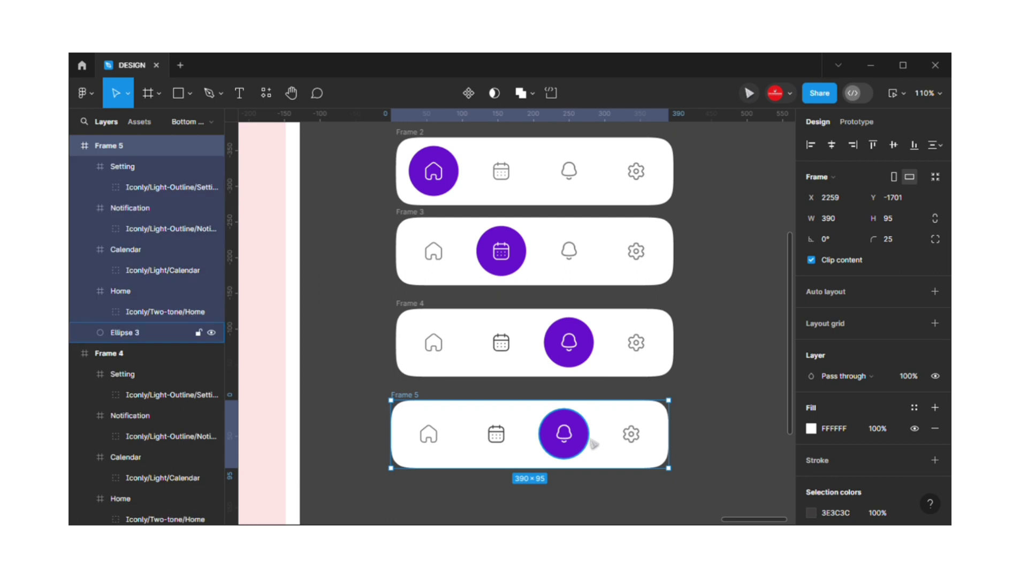
pyautogui.click(593, 445)
pyautogui.moveTo(590, 445); pyautogui.dragTo(646, 446)
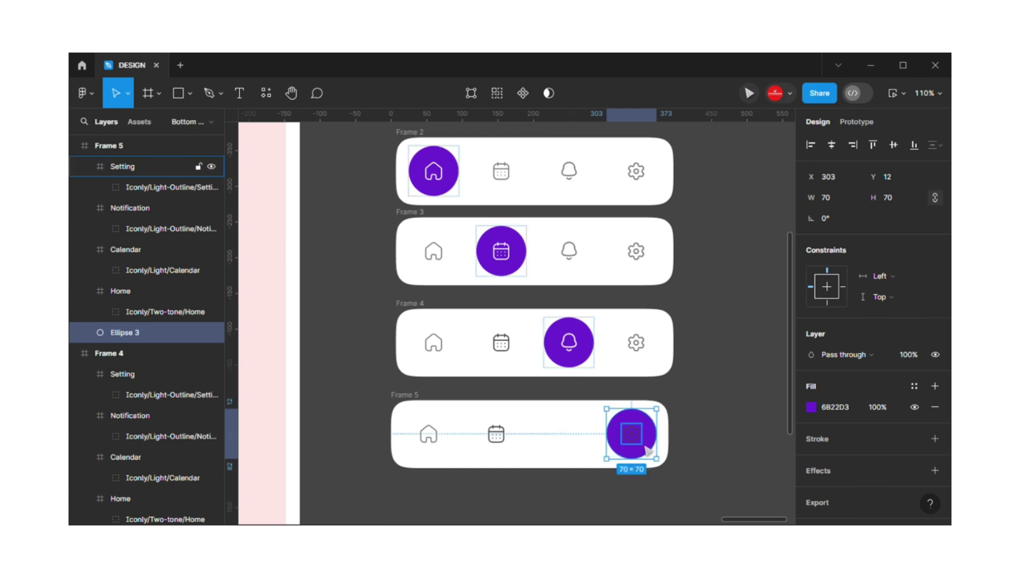
# Set the Frame 5 settings icon's colour to FFFFFF and its layer opacity to 100%
pyautogui.press('Tab')
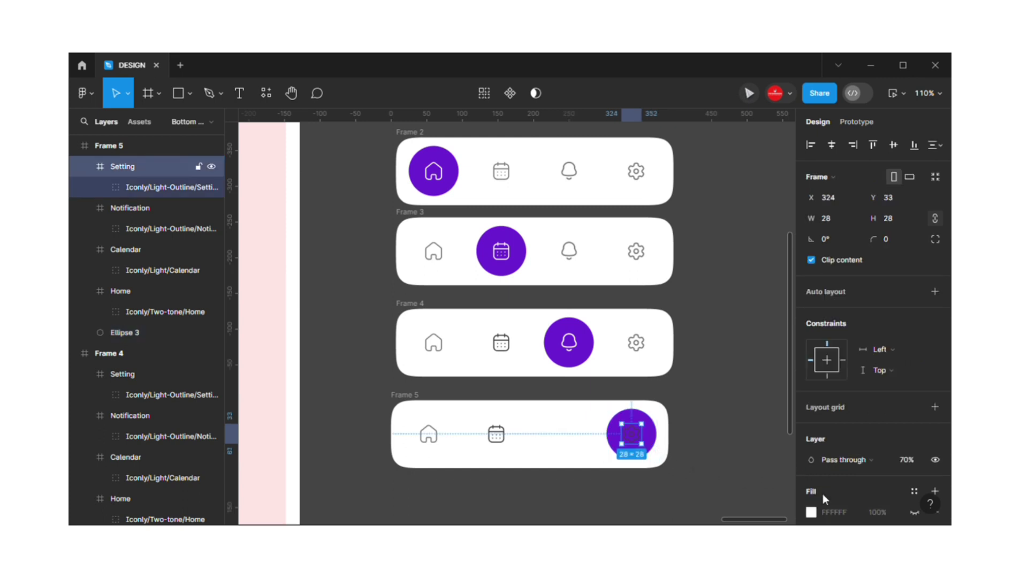
pyautogui.scroll(-3, 819, 439)
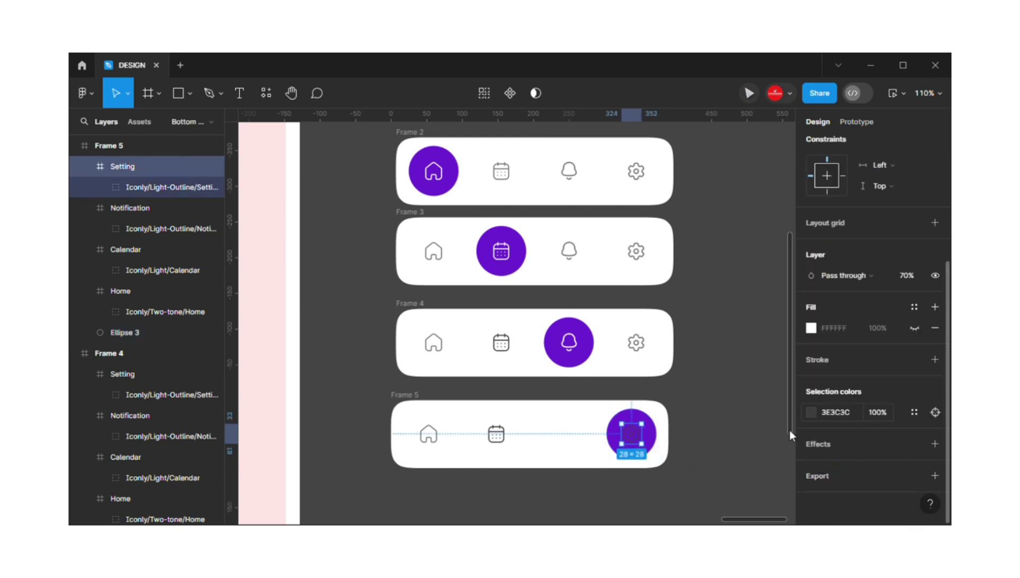
pyautogui.click(811, 413)
pyautogui.write('FFFFFF')
pyautogui.press('Return')
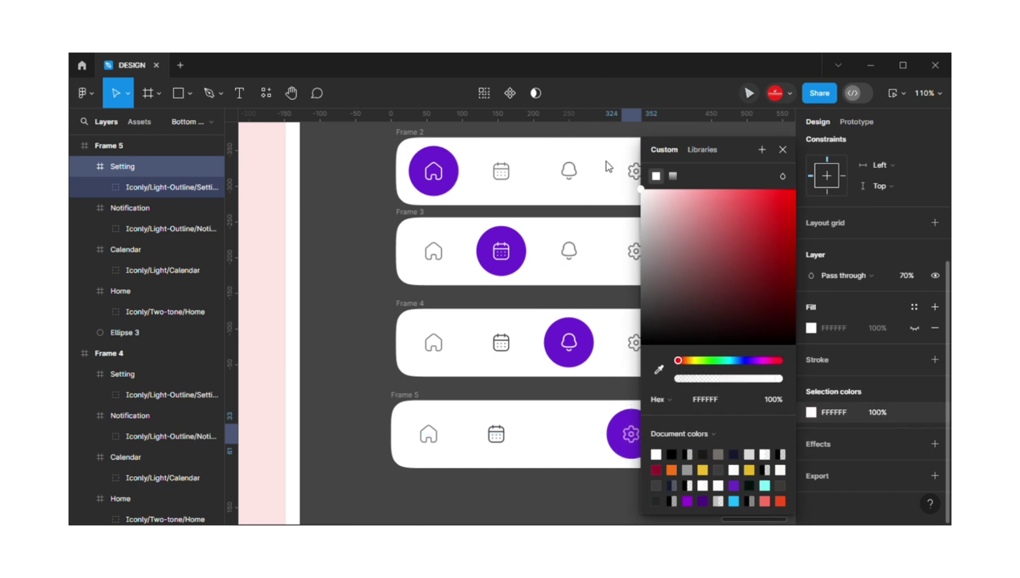
pyautogui.click(910, 276)
pyautogui.write('10')
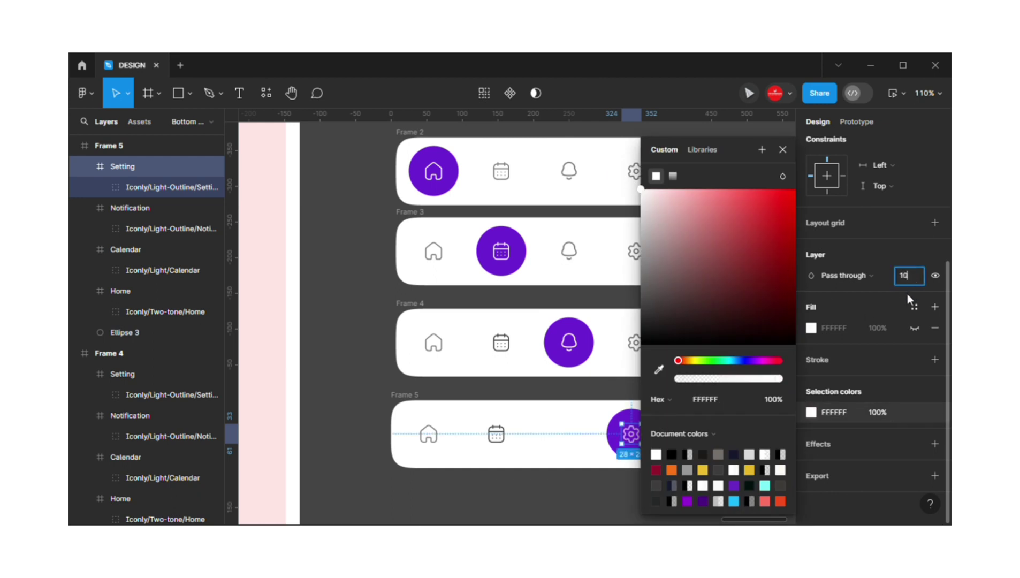
pyautogui.write('0')
pyautogui.click(786, 150)
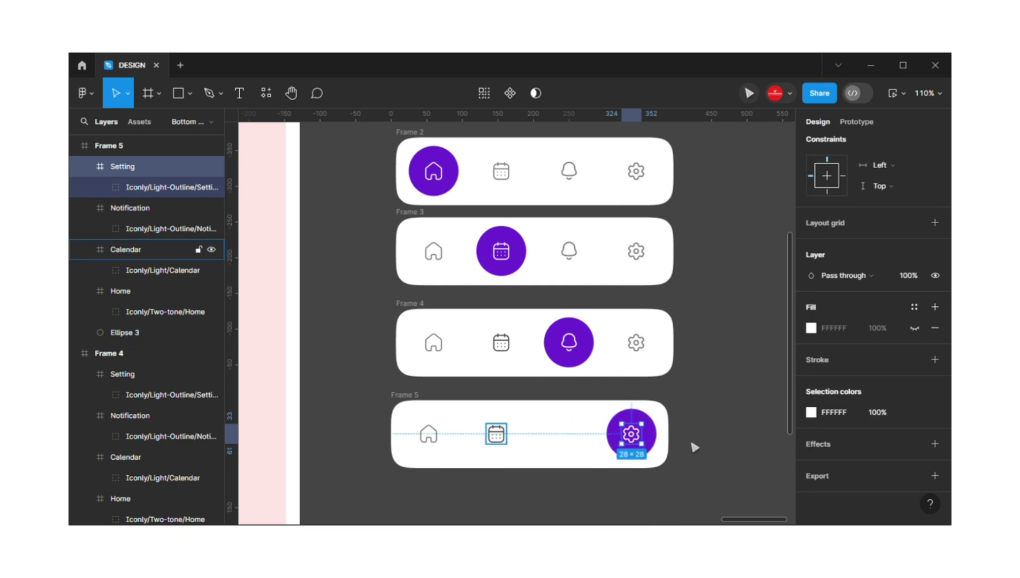
# Copy the colour value 3E3C3C from the Frame 5 Calendar icon to the notification icon in the same frame and deselect it
pyautogui.click(495, 434)
pyautogui.click(835, 413)
pyautogui.hotkey('ctrl', 'c')
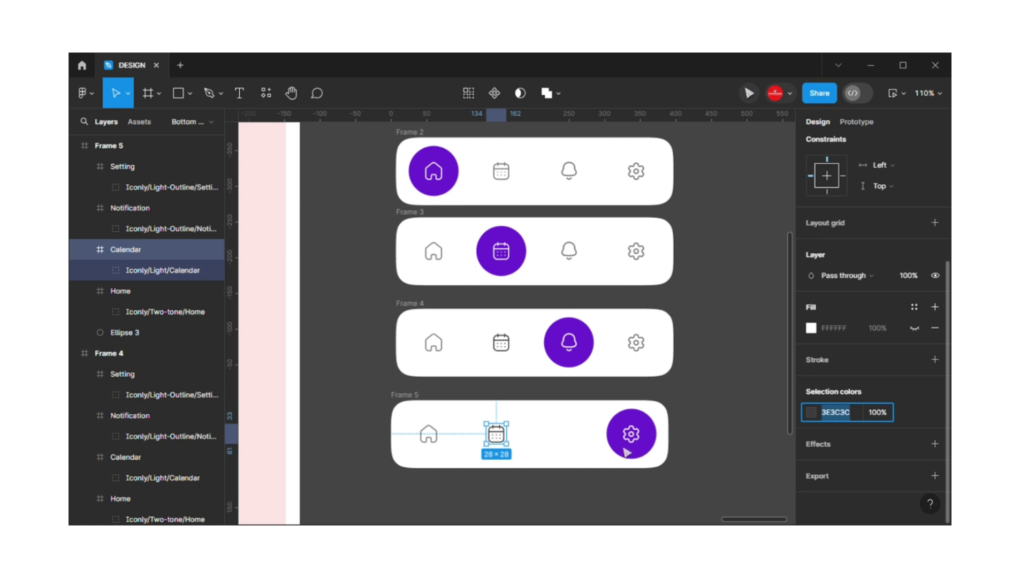
pyautogui.click(572, 443)
pyautogui.click(831, 414)
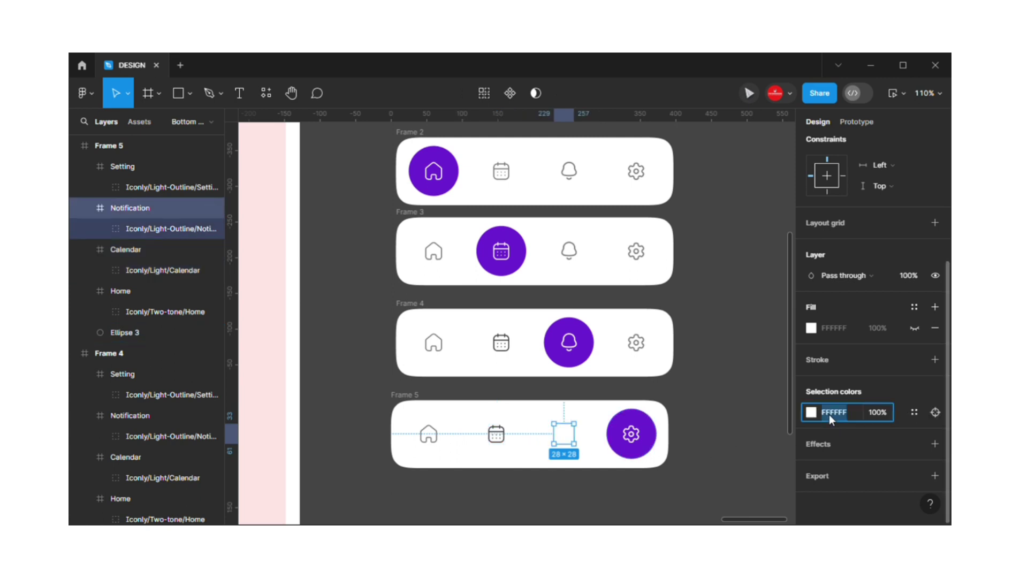
pyautogui.hotkey('ctrl', 'v')
pyautogui.click(474, 502)
# Set the layer opacity of the Home icons in Frame 5 and Frame 4 to 100%
pyautogui.scroll(1, 474, 502)
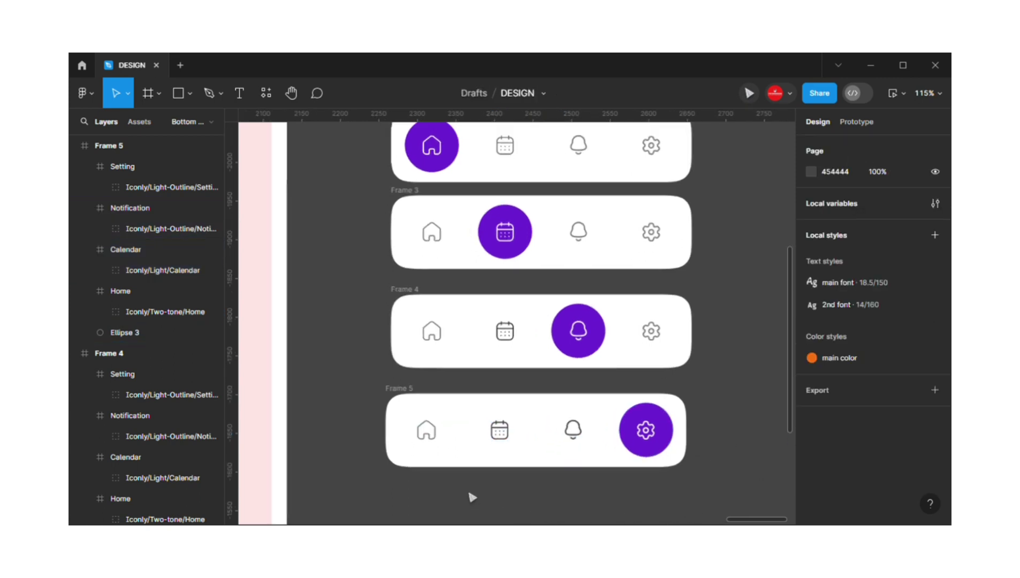
pyautogui.scroll(2, 472, 493)
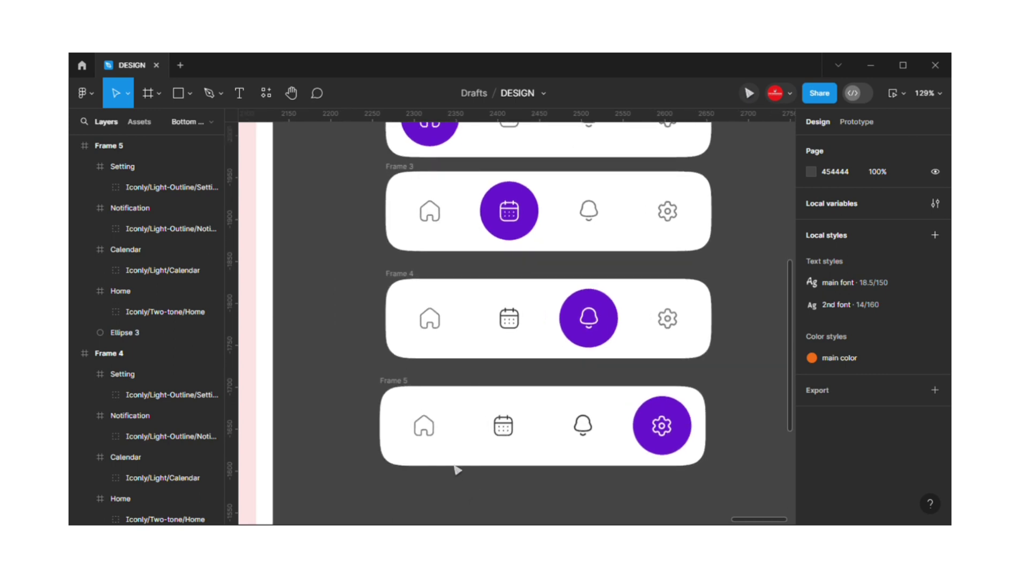
pyautogui.scroll(1, 439, 433)
pyautogui.click(423, 425)
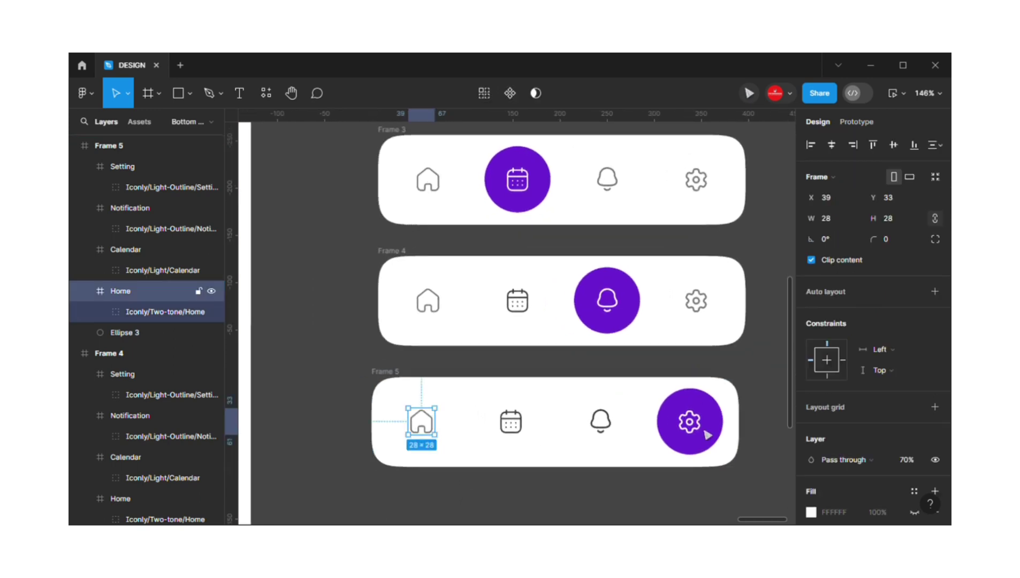
pyautogui.click(918, 466)
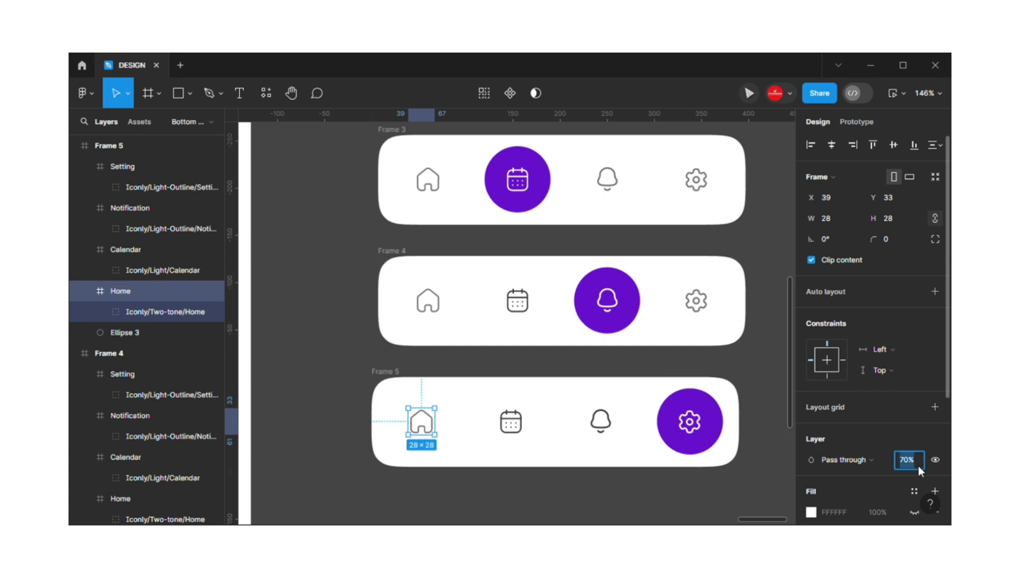
pyautogui.click(446, 314)
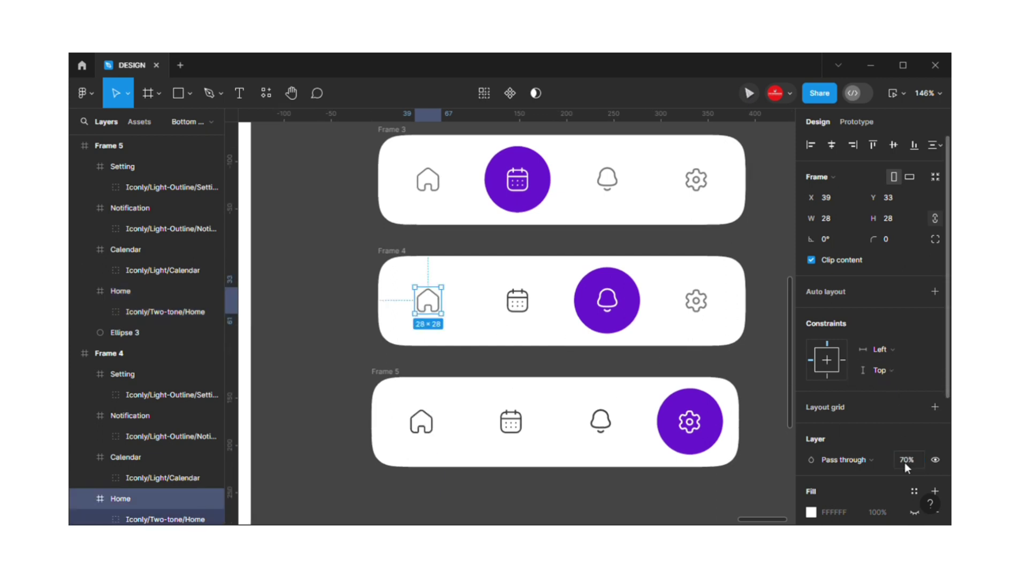
pyautogui.click(905, 461)
pyautogui.write('100')
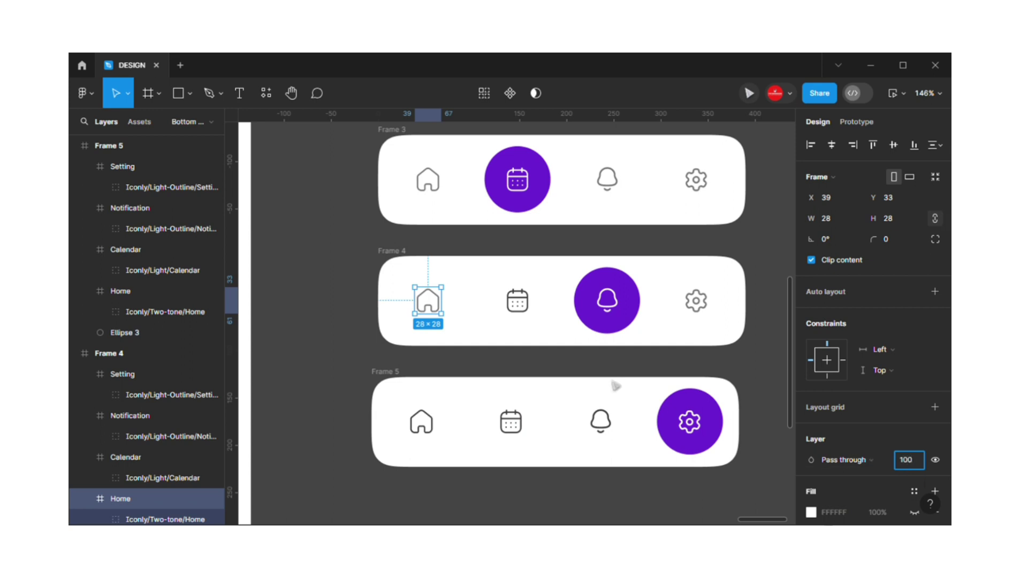
# Set the Frame 3 Home icon's layer opacity to 100% and deselect it
pyautogui.scroll(1, 615, 385)
pyautogui.click(438, 213)
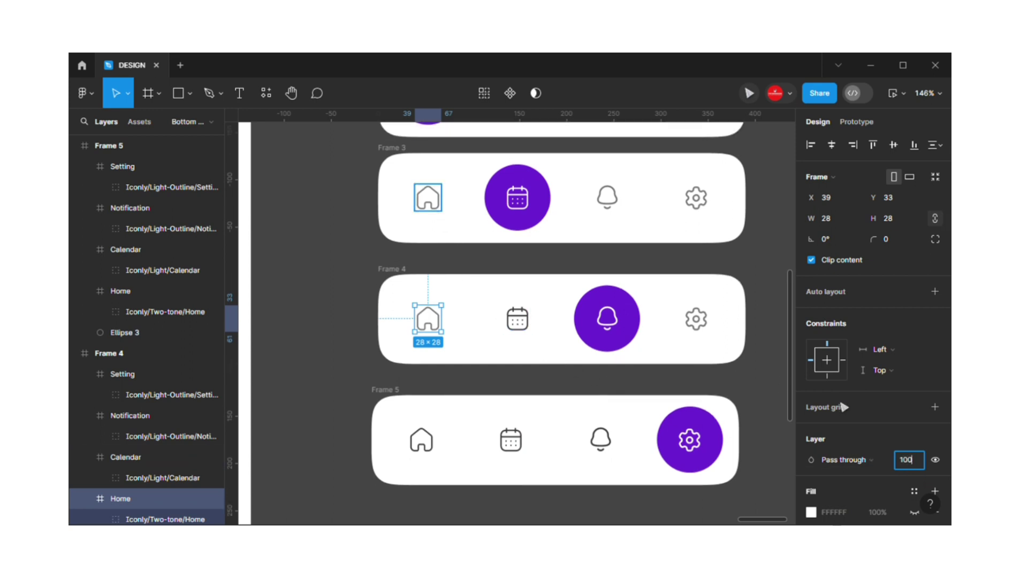
pyautogui.click(913, 466)
pyautogui.write('100')
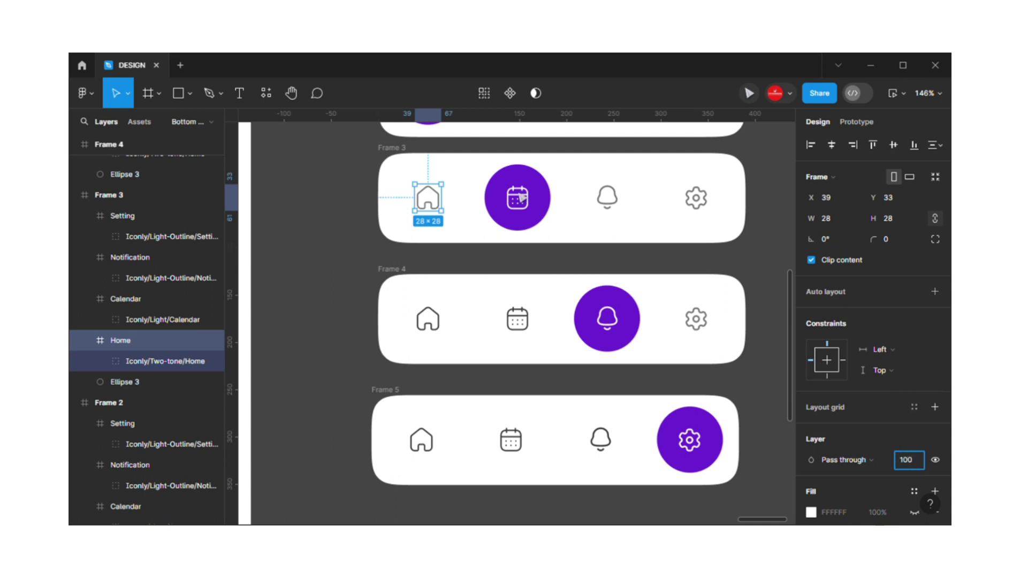
pyautogui.scroll(1, 783, 201)
pyautogui.click(773, 241)
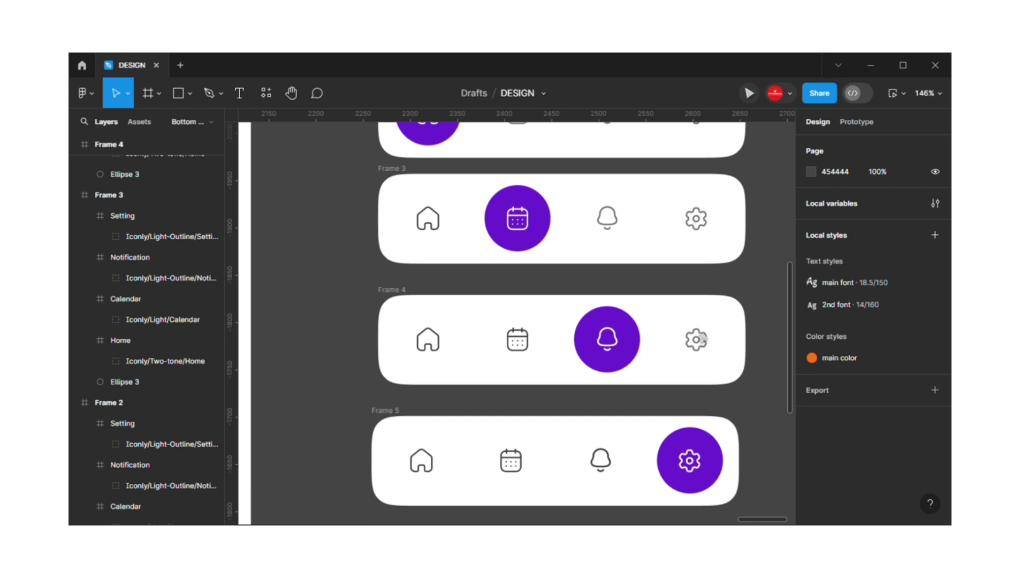
# Set the layer opacity of the calendar, notification and settings icons in Frame 2 to 100%
pyautogui.click(626, 237)
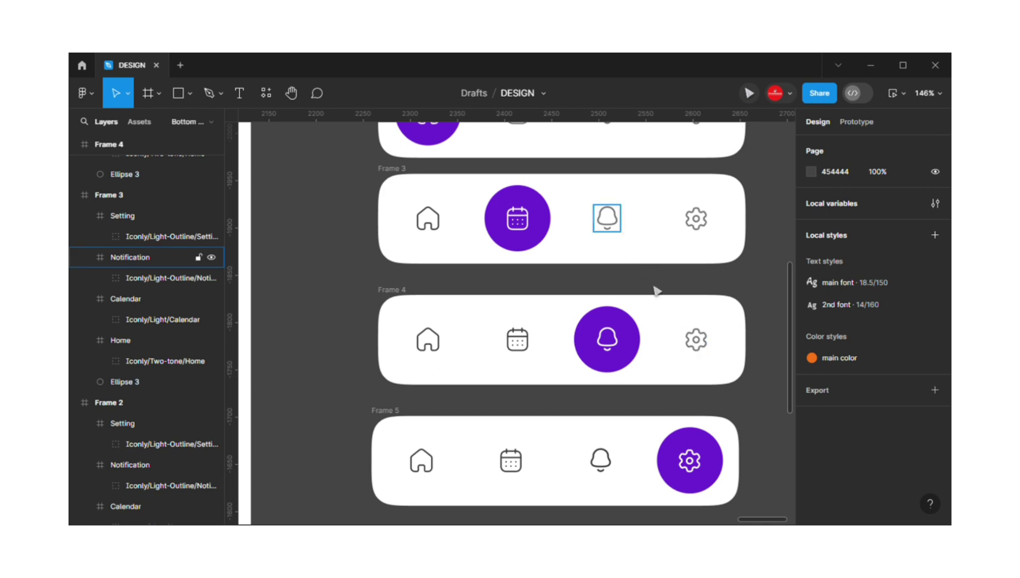
pyautogui.scroll(2, 657, 289)
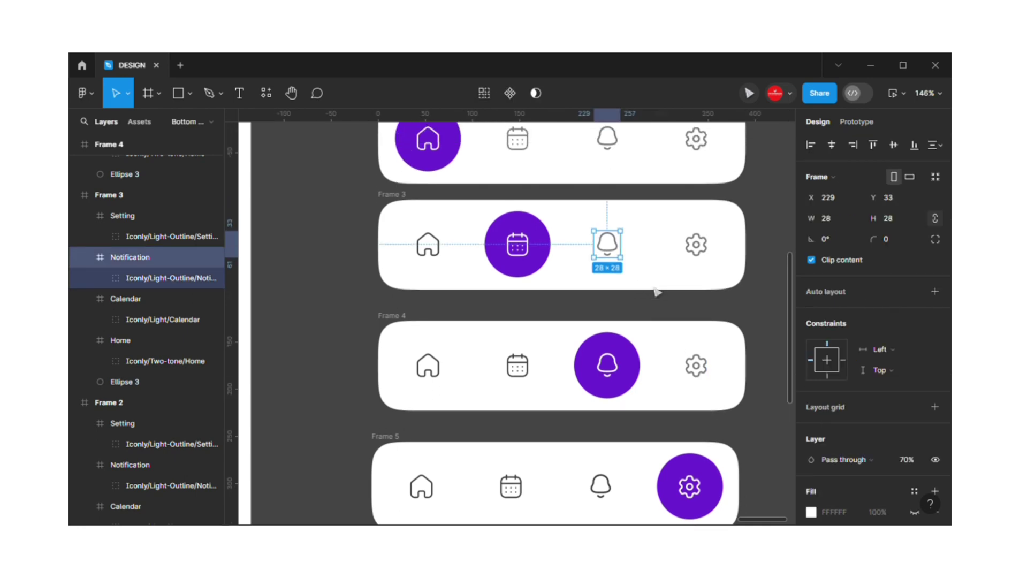
pyautogui.click(527, 152)
pyautogui.keyDown('shift'); pyautogui.click(618, 152); pyautogui.keyUp('shift')
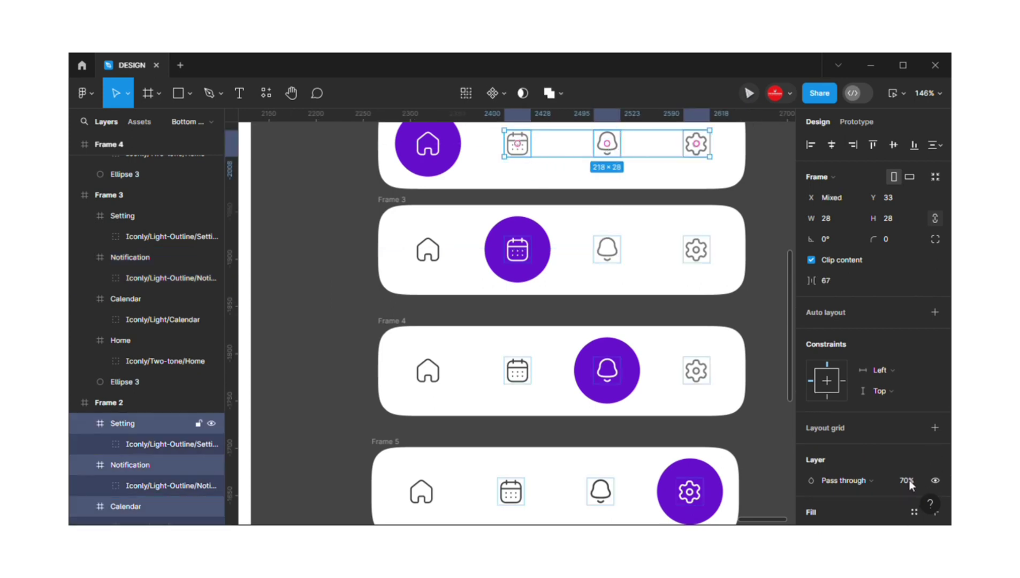
pyautogui.click(909, 480)
pyautogui.write('100')
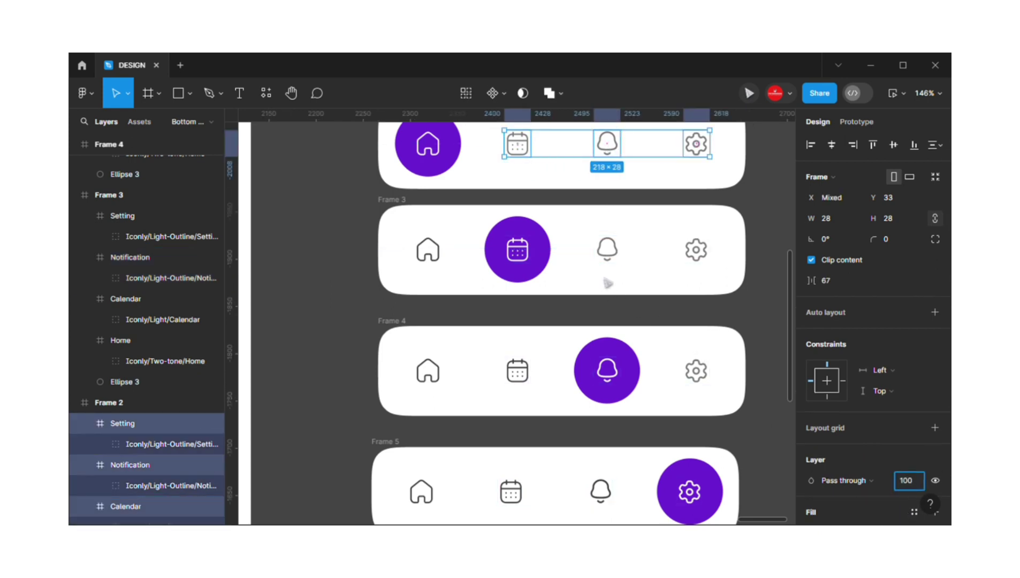
# Set the layer opacity of the notification and settings icons in Frame 3 to 100%
pyautogui.click(616, 262)
pyautogui.keyDown('shift'); pyautogui.click(714, 261); pyautogui.keyUp('shift')
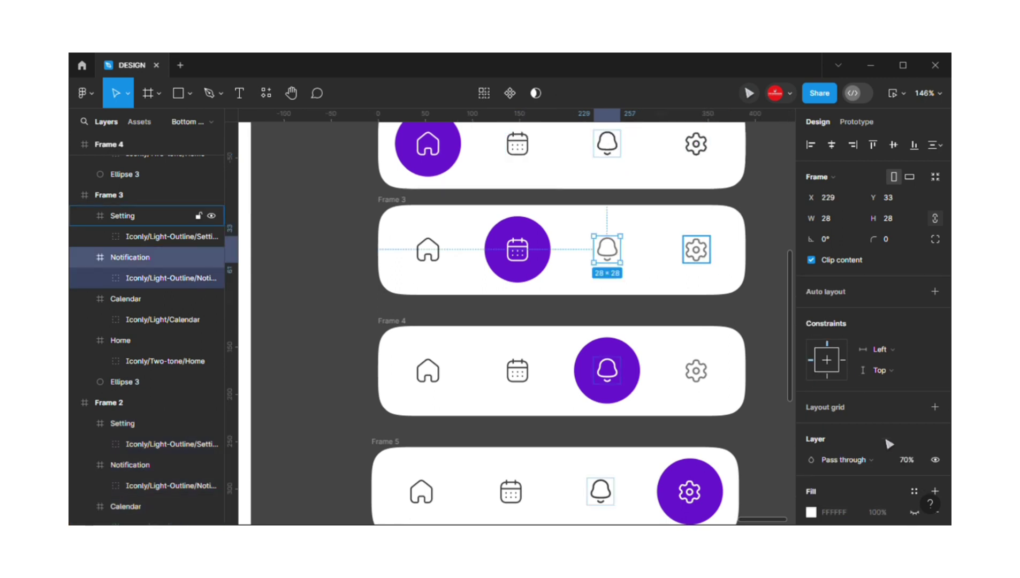
pyautogui.write('100')
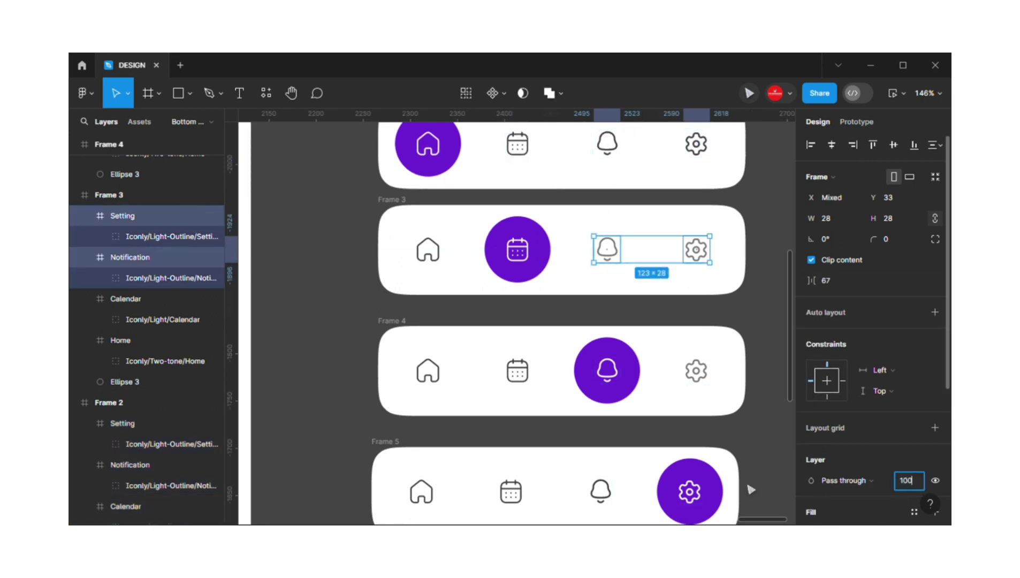
# Set the Frame 4 settings icon's layer opacity to 100% and deselect it
pyautogui.scroll(-1, 670, 426)
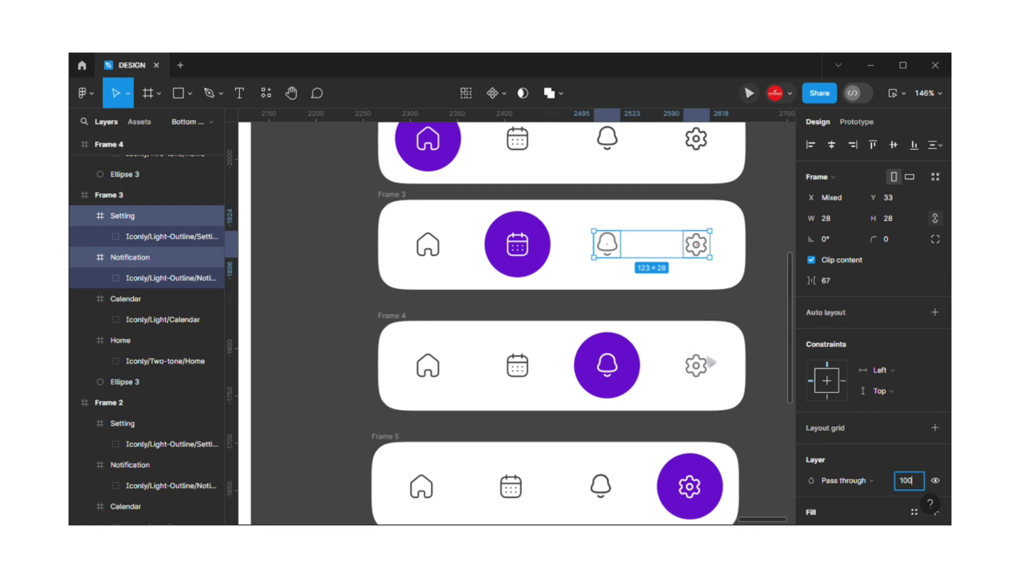
pyautogui.press('Escape')
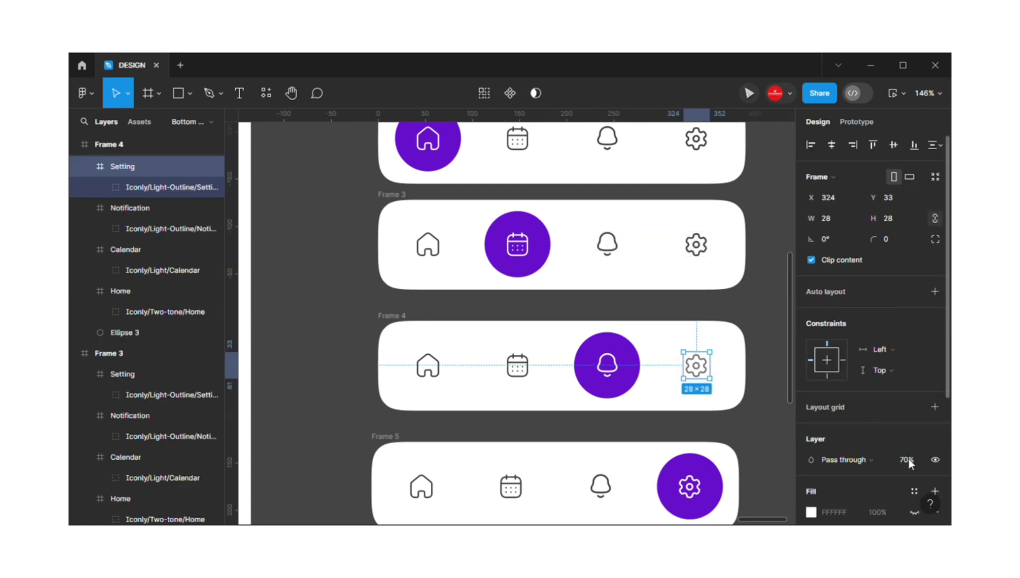
pyautogui.click(909, 459)
pyautogui.write('100')
pyautogui.click(776, 475)
pyautogui.scroll(-4, 775, 475)
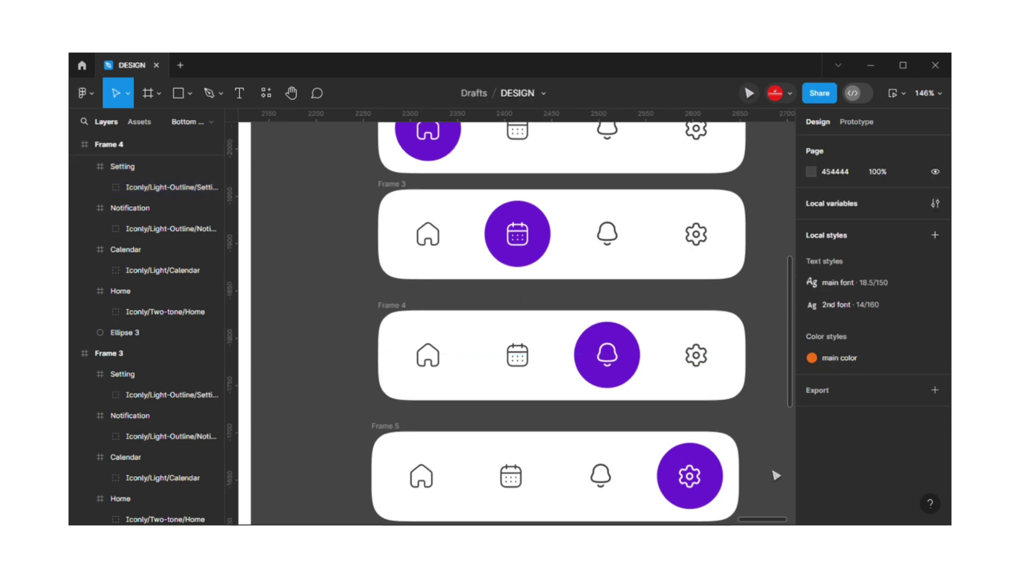
pyautogui.hscroll(2, 750, 369)
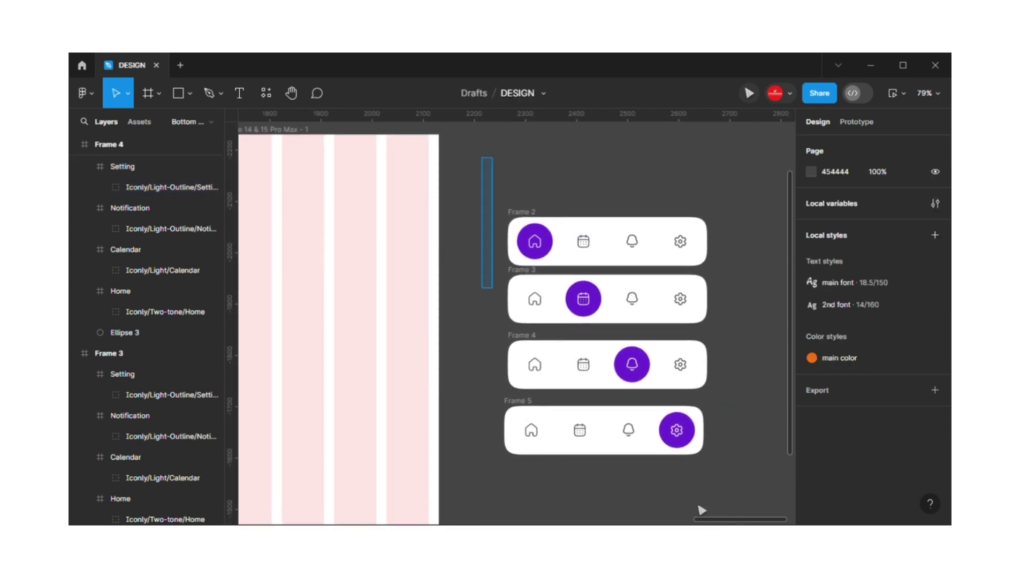
# Left-align the four navigation bar frames and distribute their vertical spacing evenly
pyautogui.moveTo(493, 288); pyautogui.dragTo(706, 466)
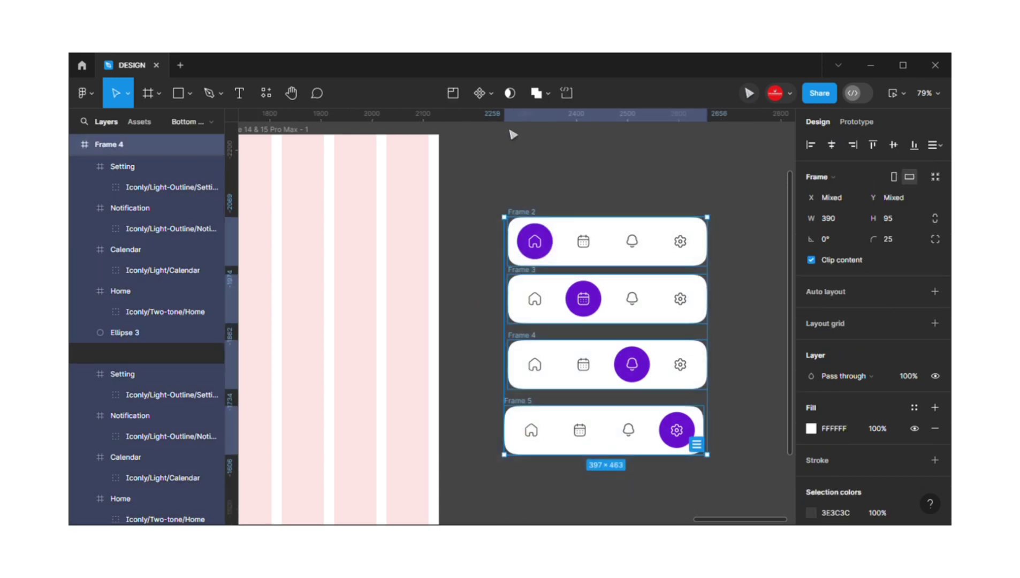
pyautogui.click(811, 145)
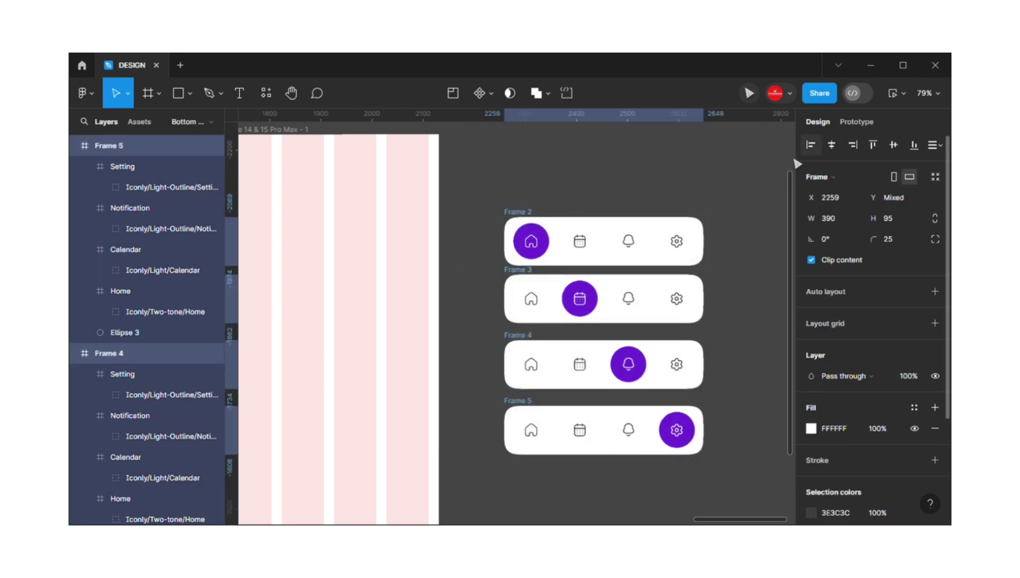
pyautogui.click(934, 145)
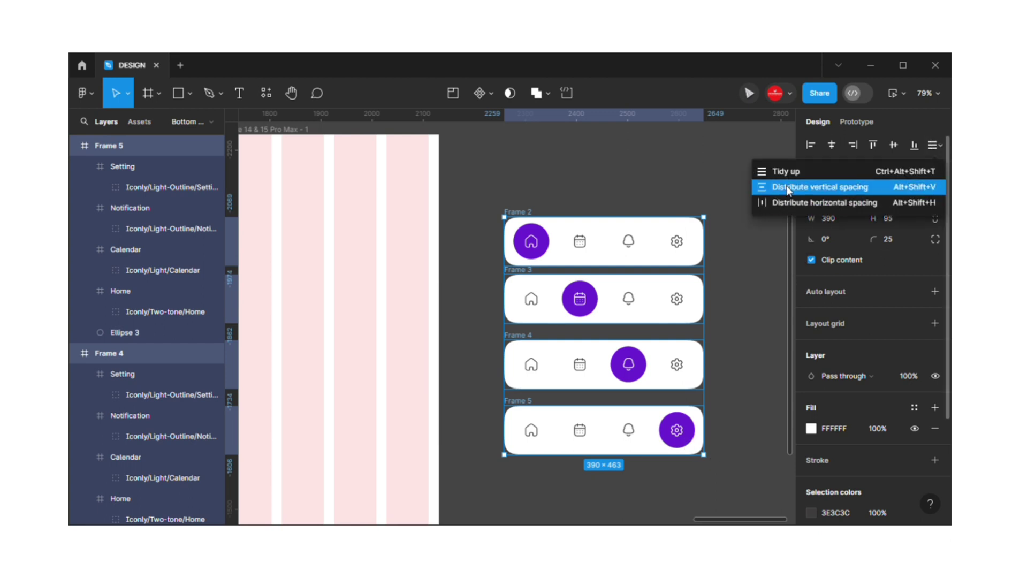
pyautogui.click(819, 187)
# Combine the four navigation bar frames into a component set
pyautogui.click(491, 93)
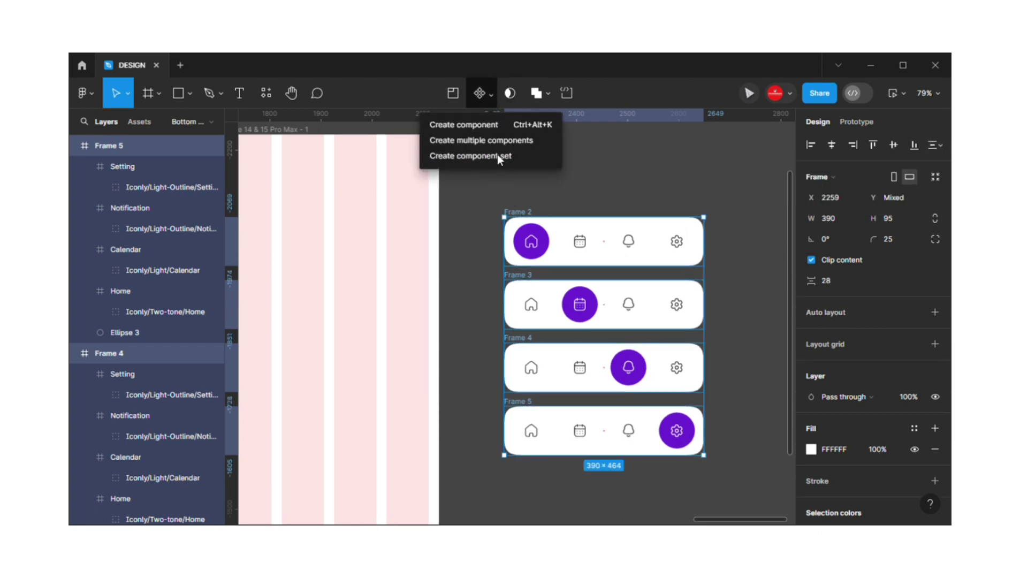
pyautogui.press('Return')
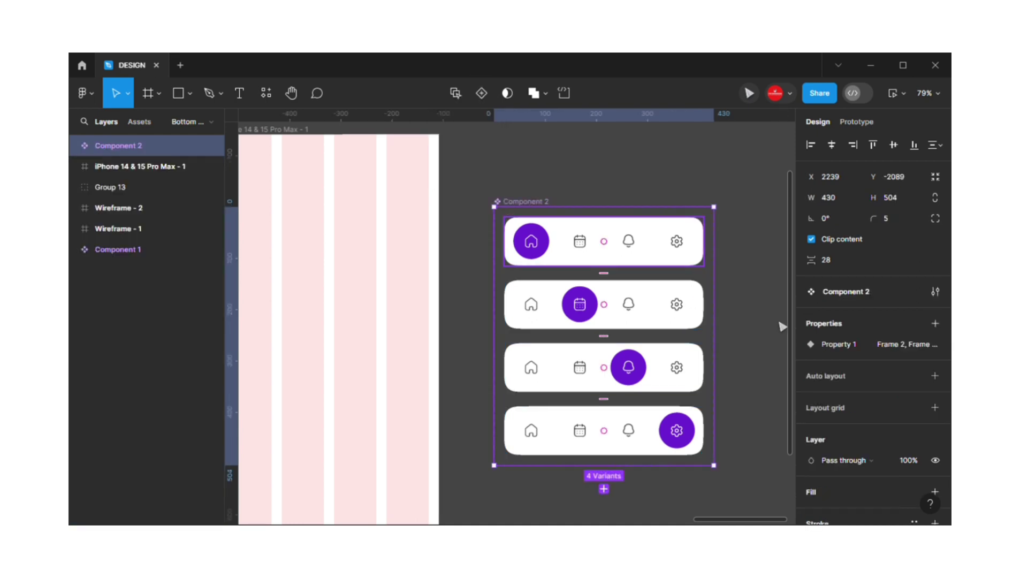
# Add prototype connections from the calendar icons in Frame 2, Frame 4 and Frame 5 to the Frame 3 variant
pyautogui.click(856, 122)
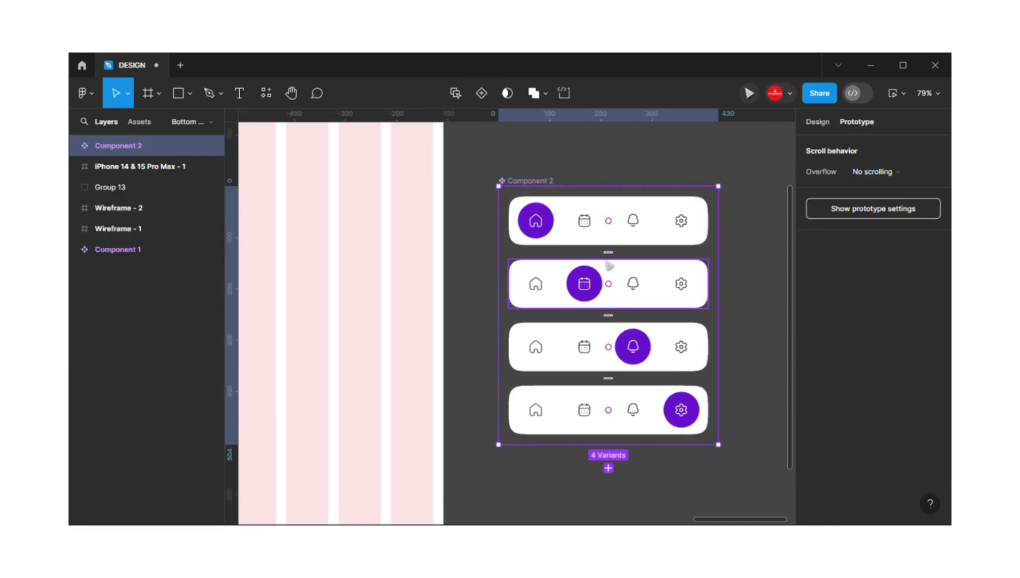
pyautogui.click(598, 232)
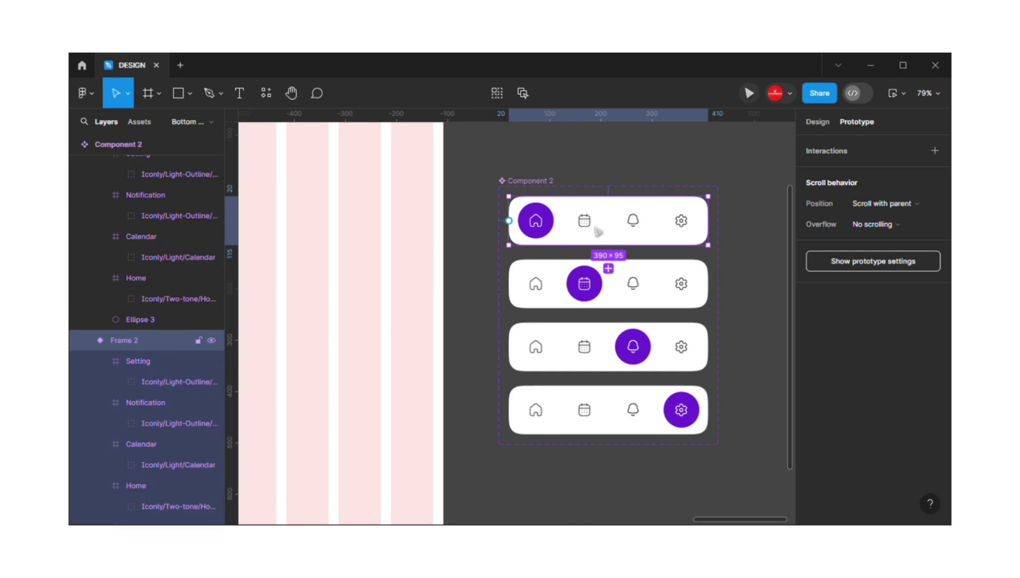
pyautogui.click(585, 222)
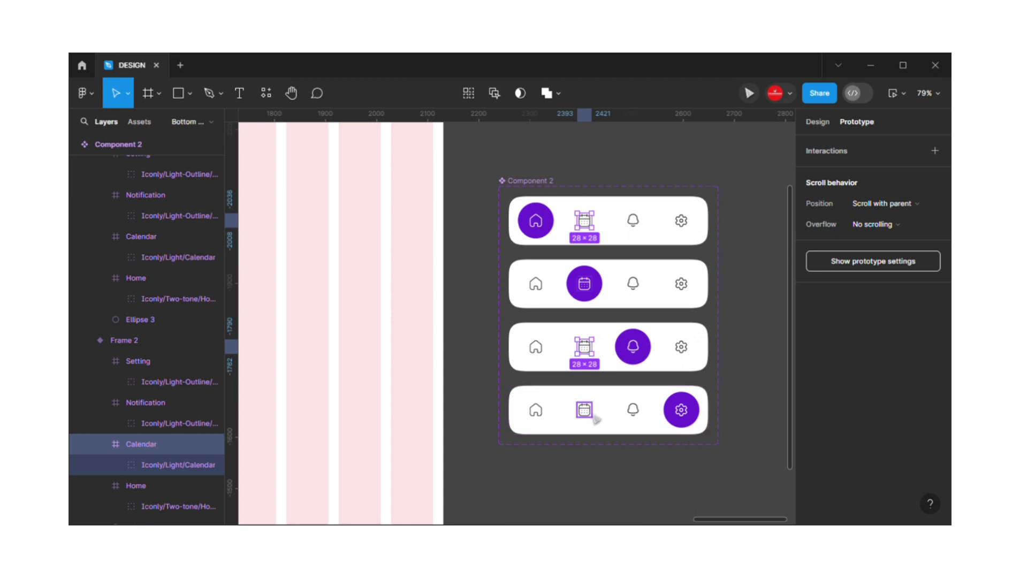
pyautogui.keyDown('shift'); pyautogui.click(585, 410); pyautogui.keyUp('shift')
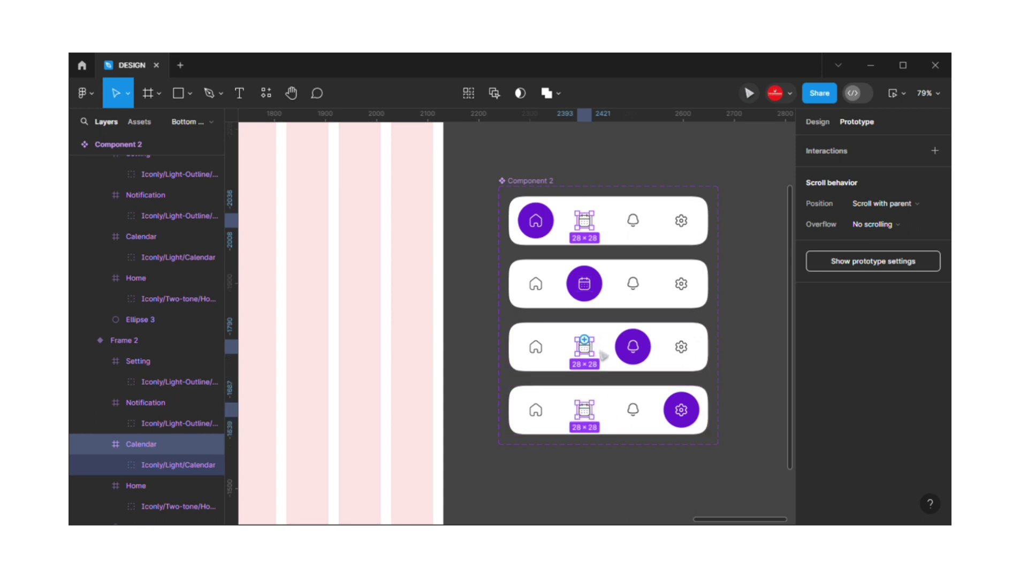
pyautogui.moveTo(584, 339); pyautogui.dragTo(609, 297)
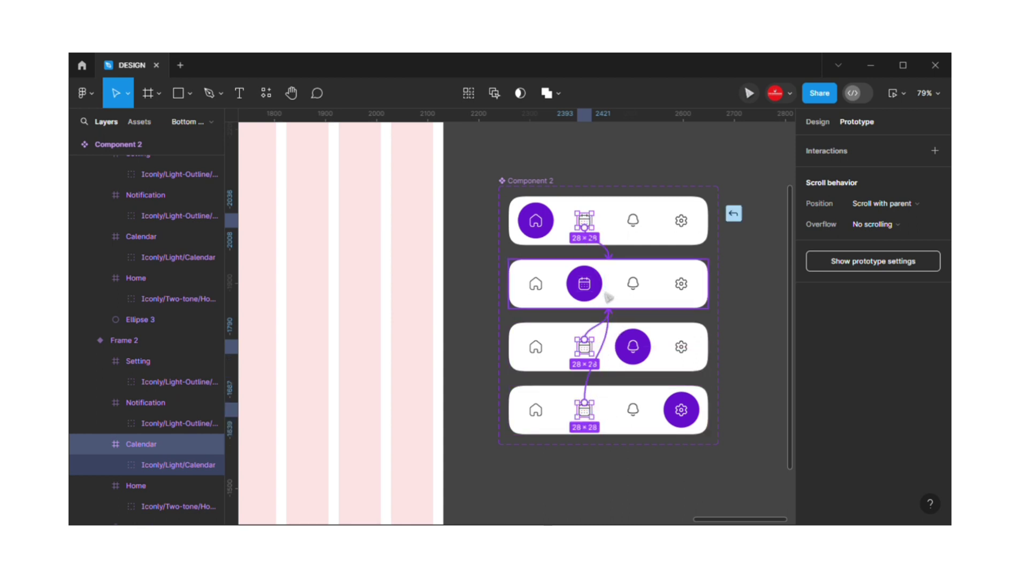
pyautogui.press('Escape')
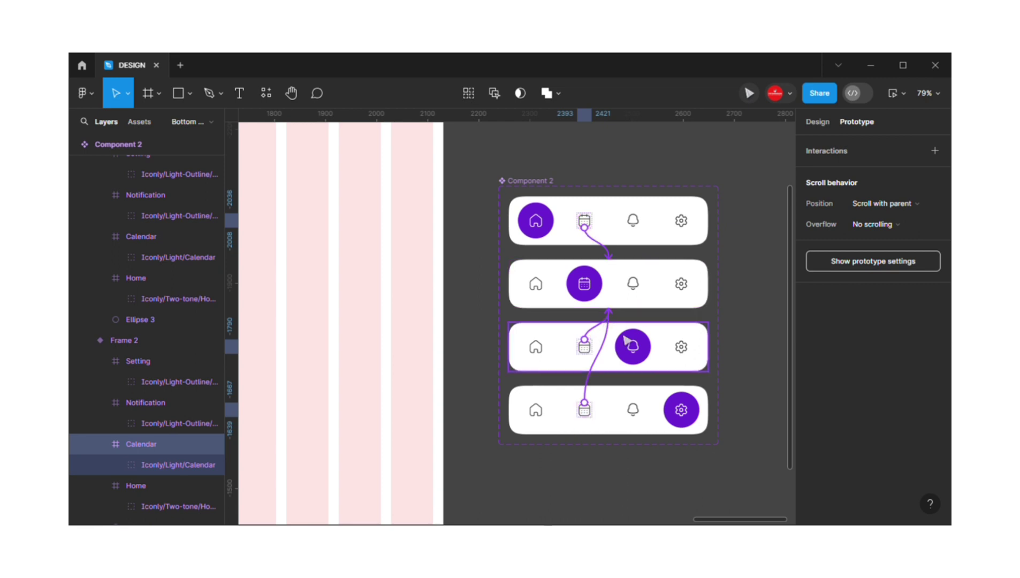
# Keep the calendar icons' on-tap change to Frame 3 on Smart animate with Ease in and out easing at 300ms
pyautogui.click(640, 336)
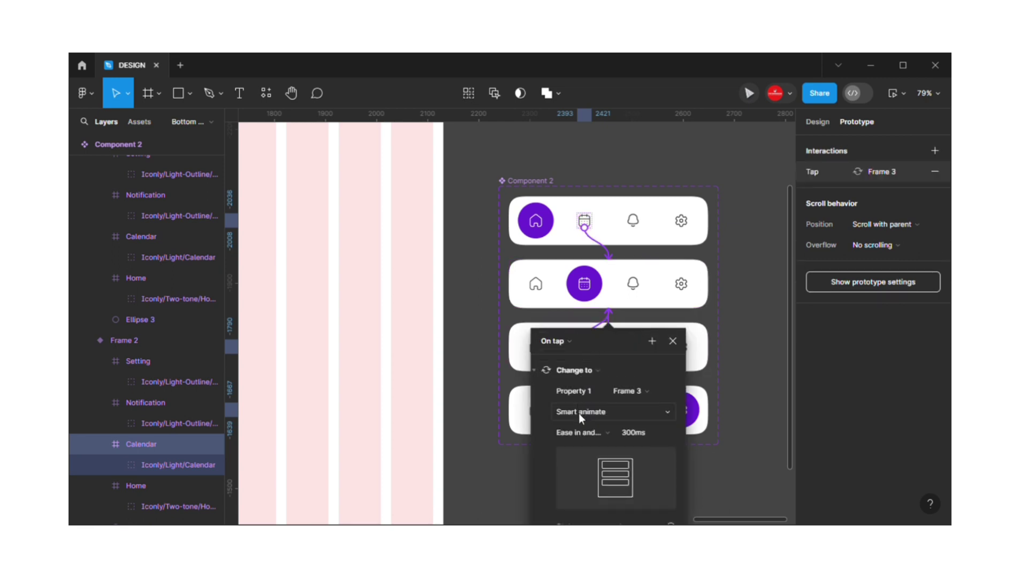
pyautogui.click(581, 432)
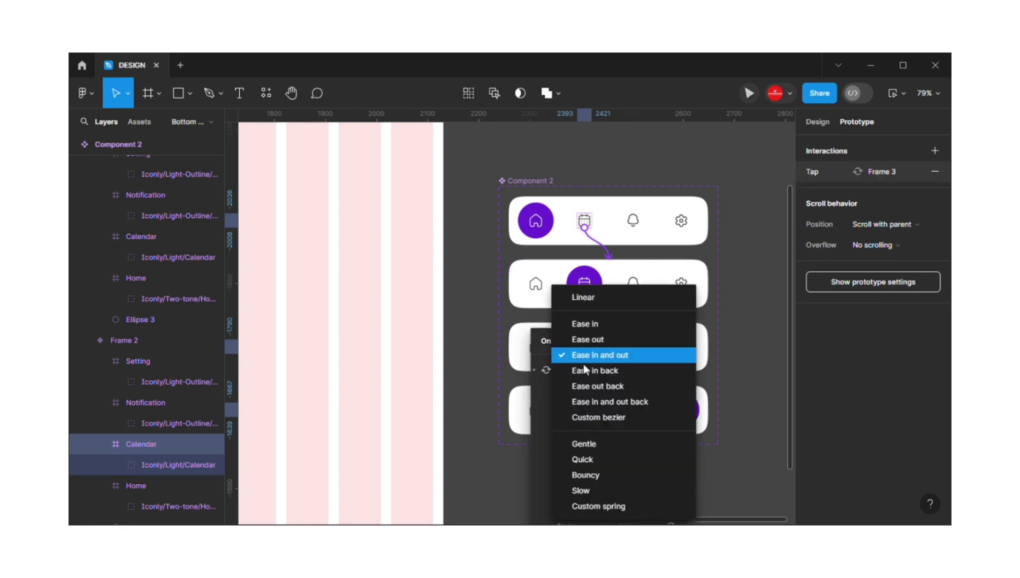
pyautogui.click(586, 357)
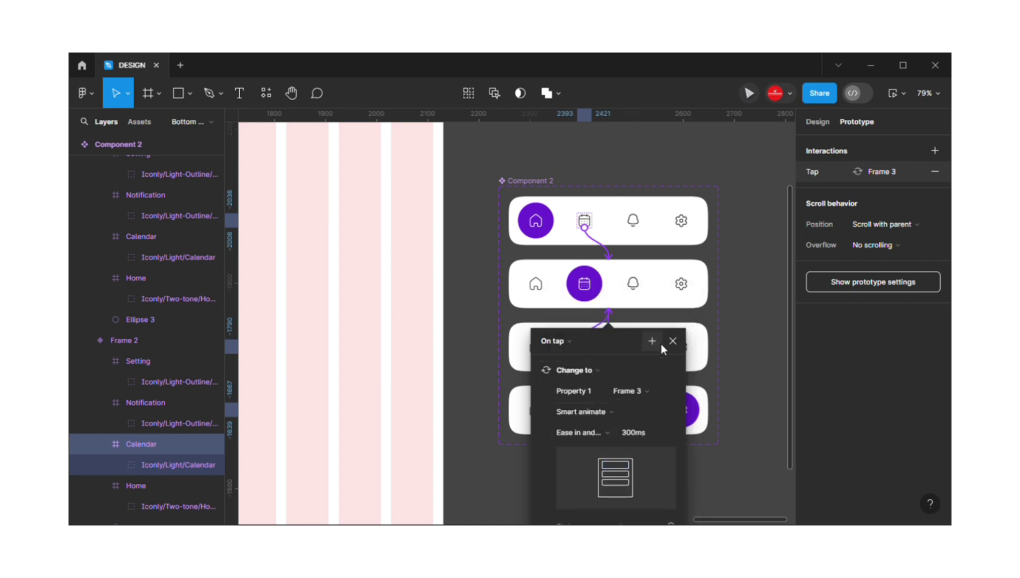
# Link the notification icons in Frame 2, Frame 3 and Frame 5 to Frame 4 on tap, using Smart animate
pyautogui.click(641, 229)
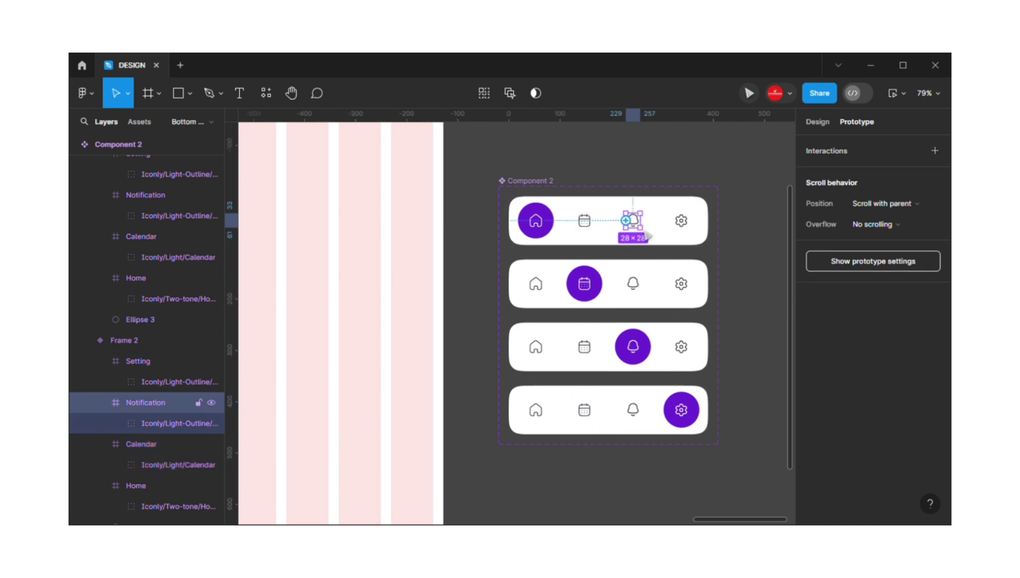
pyautogui.keyDown('shift'); pyautogui.click(647, 288); pyautogui.keyUp('shift')
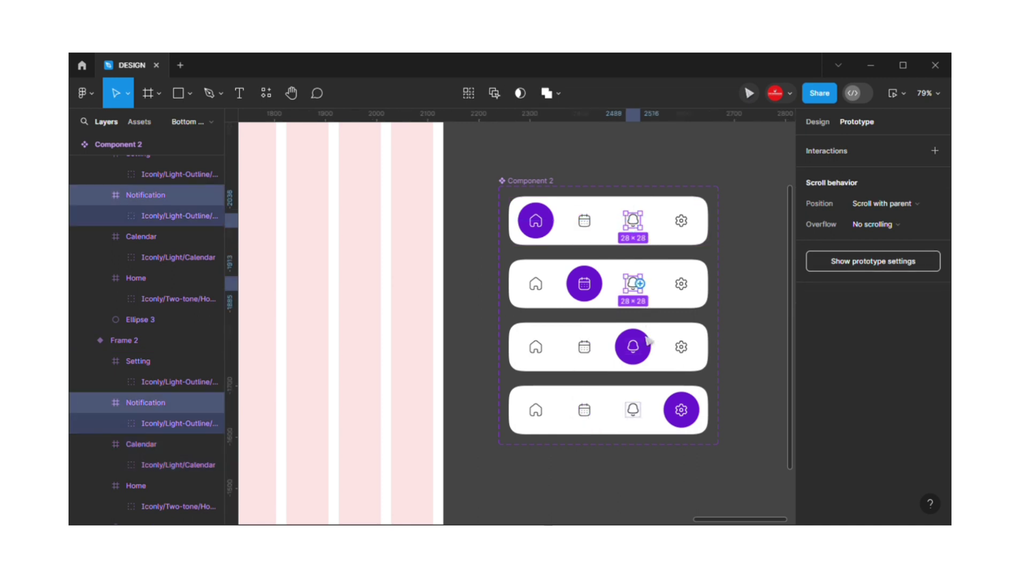
pyautogui.keyDown('shift'); pyautogui.click(637, 414); pyautogui.keyUp('shift')
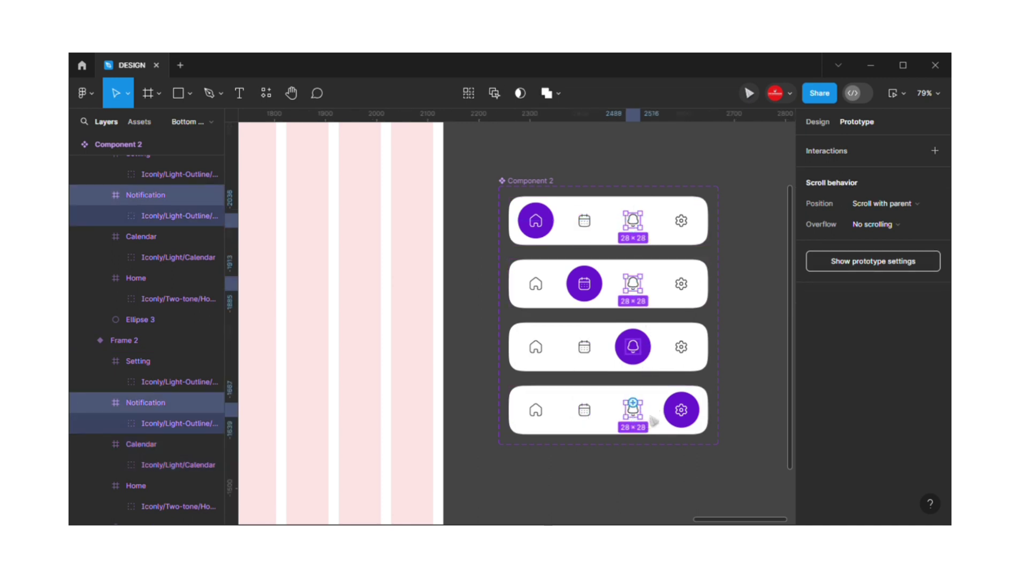
pyautogui.moveTo(633, 402); pyautogui.dragTo(638, 364)
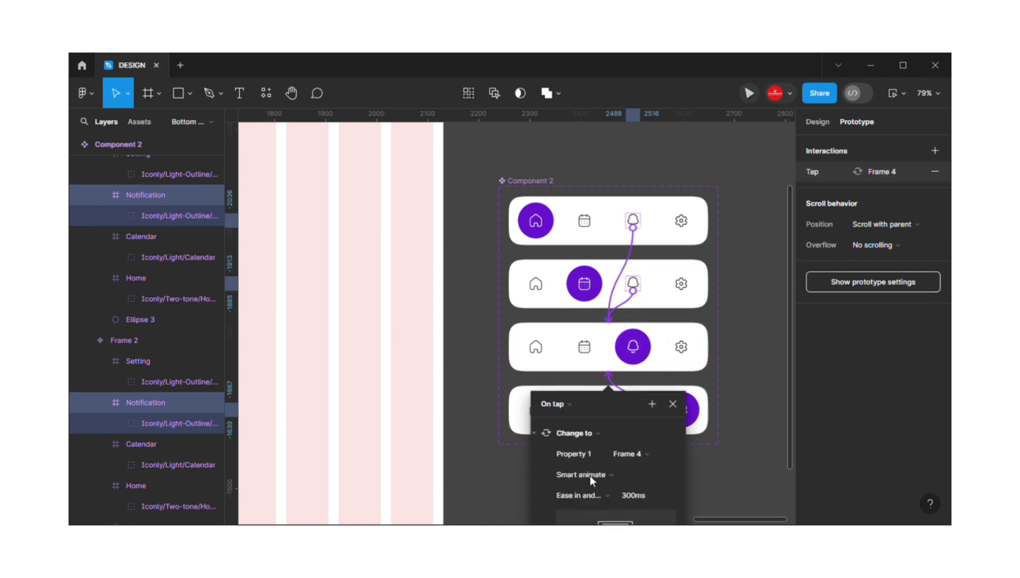
pyautogui.click(673, 404)
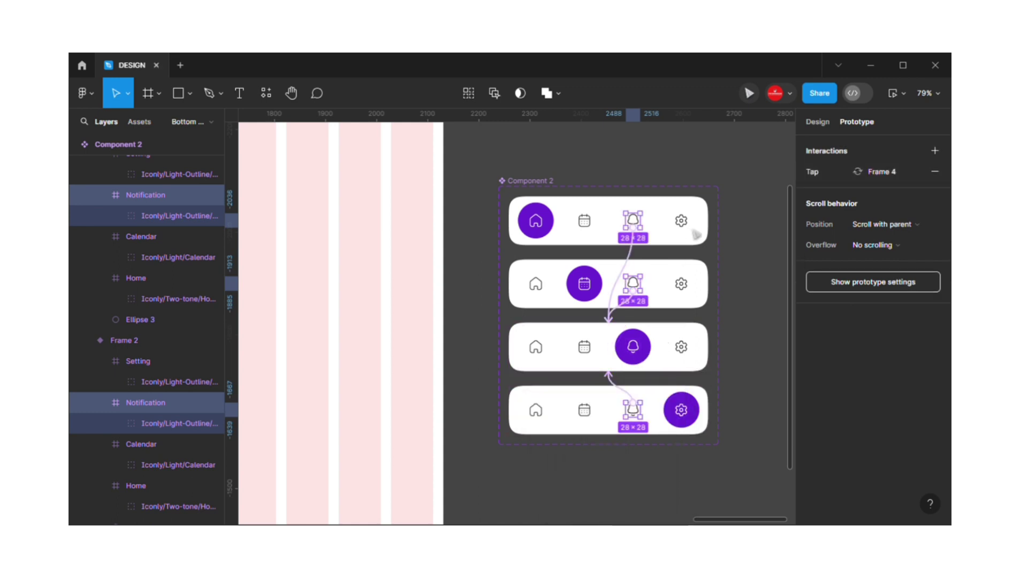
# Try to link the settings icons in Frame 2, Frame 3 and Frame 4 to the Frame 5 variant
pyautogui.click(695, 232)
pyautogui.keyDown('shift'); pyautogui.click(694, 297); pyautogui.keyUp('shift')
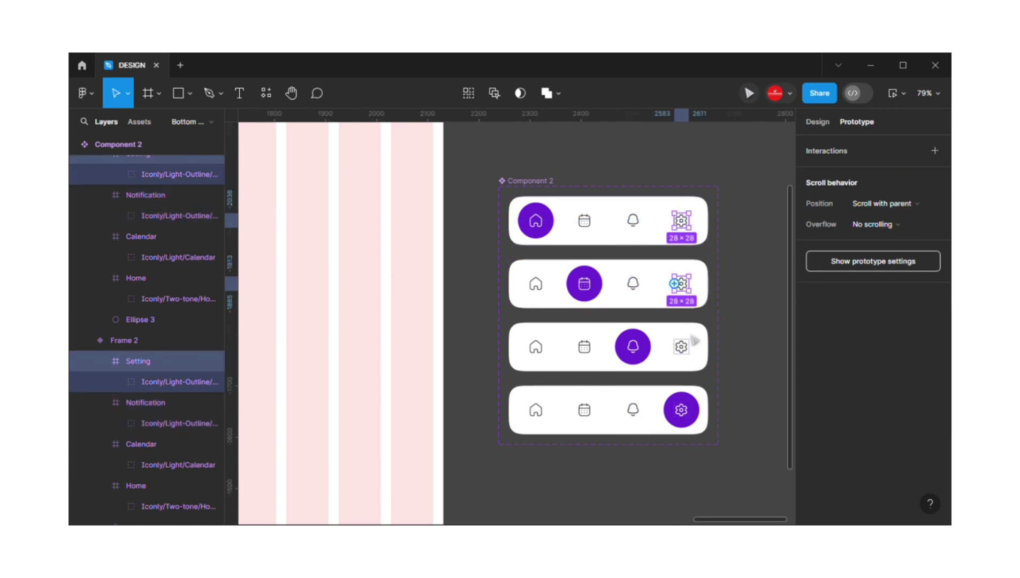
pyautogui.keyDown('shift'); pyautogui.click(681, 345); pyautogui.keyUp('shift')
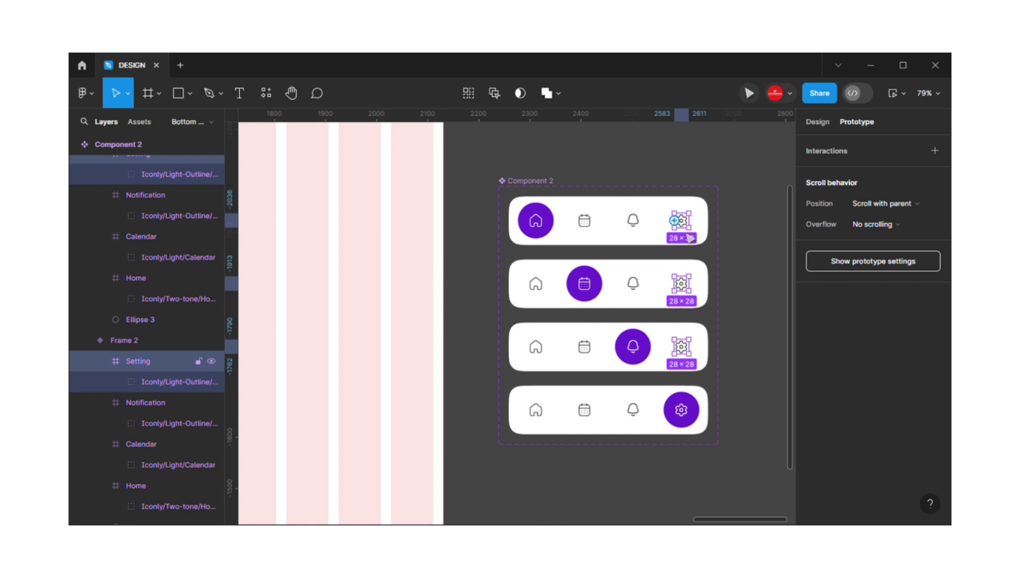
pyautogui.click(689, 363)
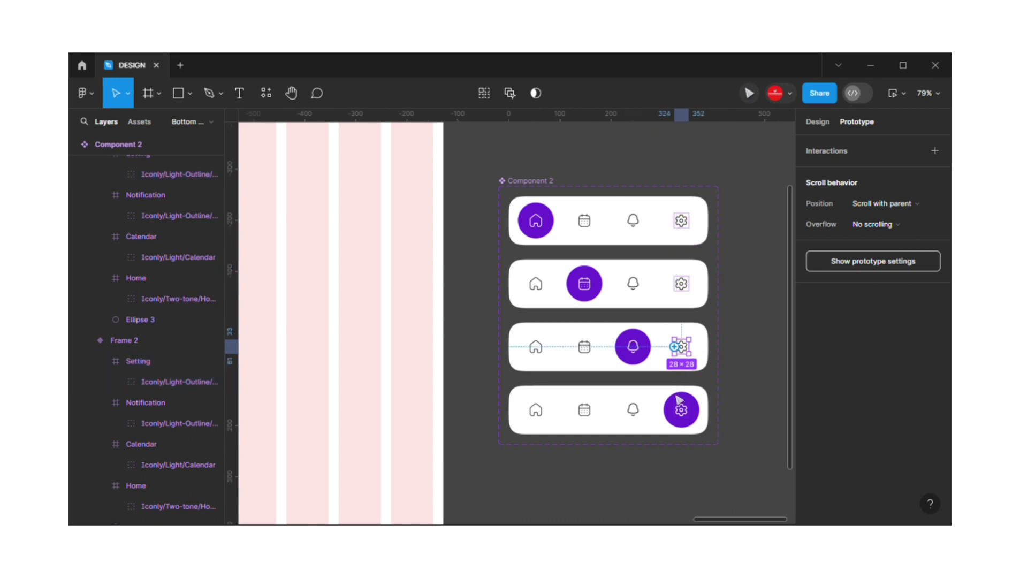
pyautogui.moveTo(680, 410); pyautogui.dragTo(685, 427)
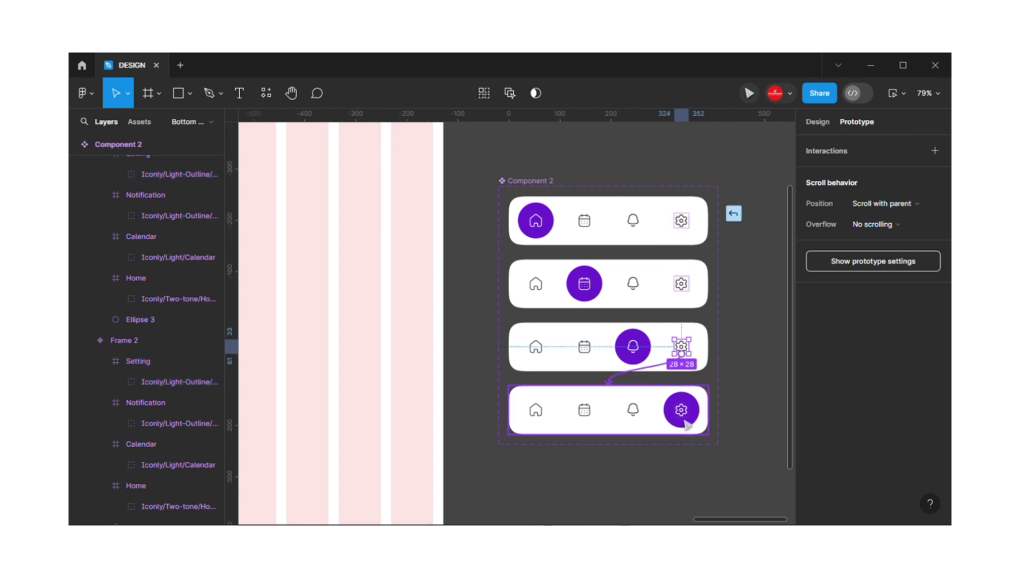
pyautogui.click(672, 411)
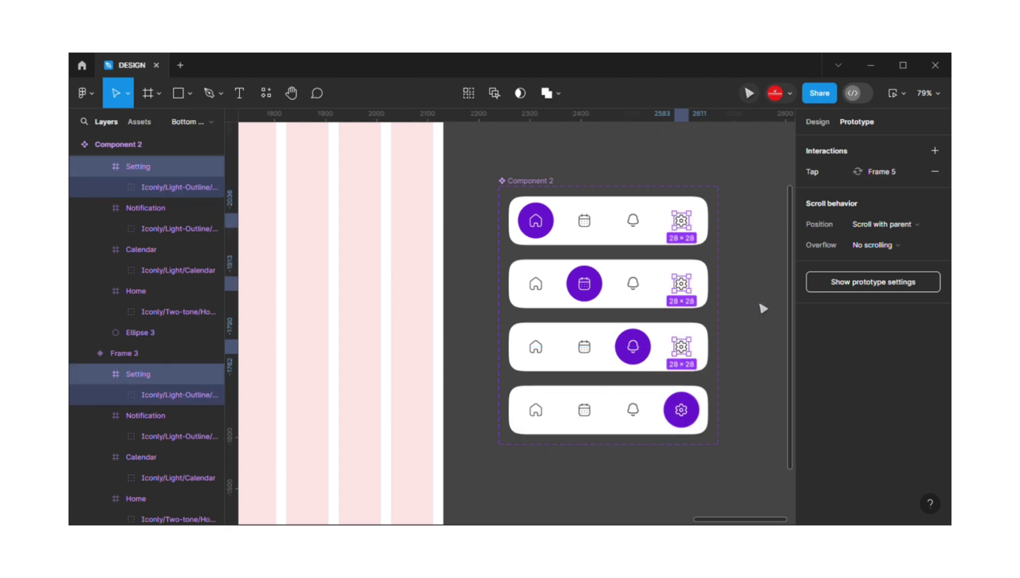
# Reselect the settings icons in Frame 2, Frame 3 and Frame 4 and retry connecting them to Frame 5
pyautogui.click(729, 239)
pyautogui.click(696, 234)
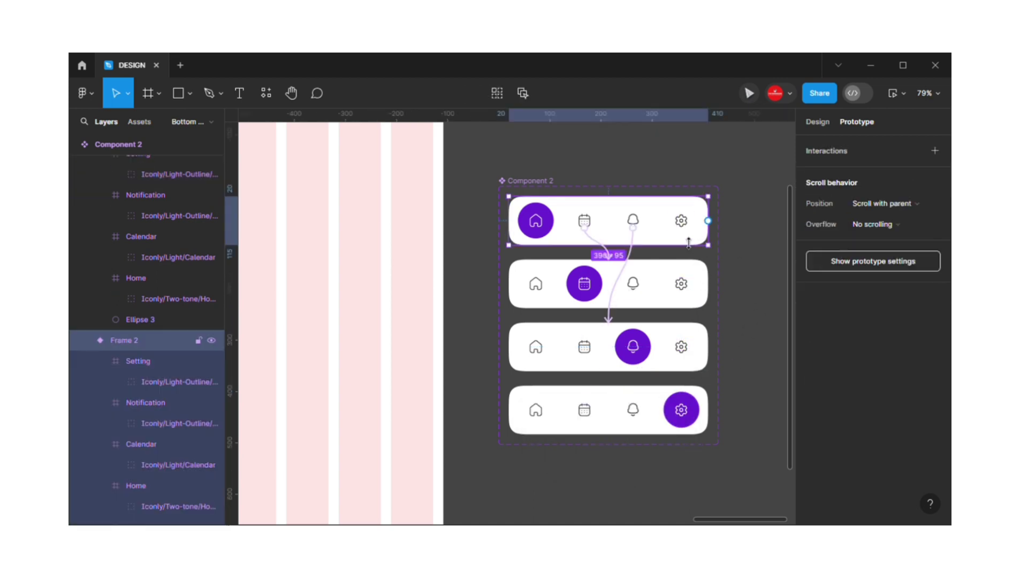
pyautogui.click(684, 224)
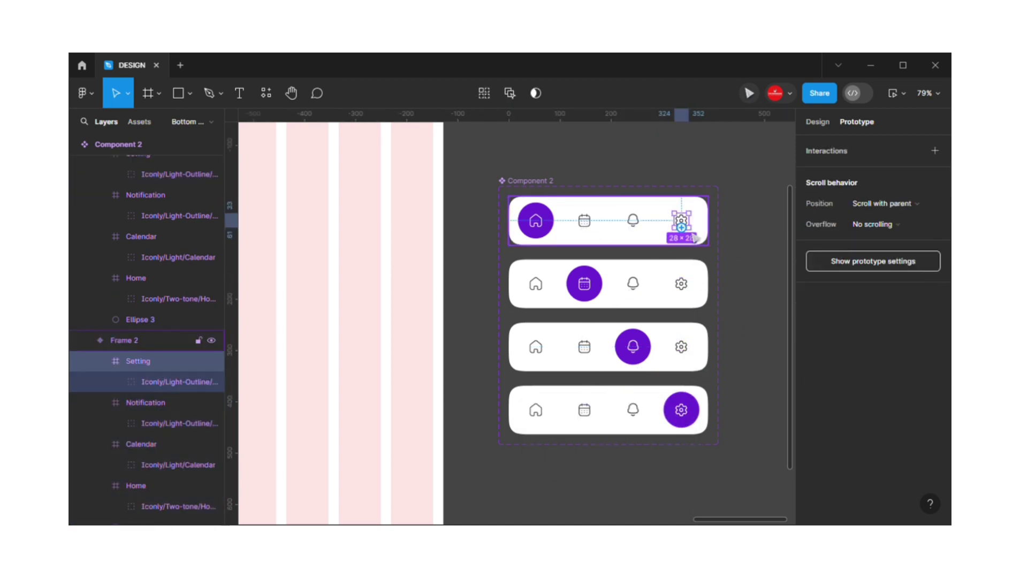
pyautogui.keyDown('shift'); pyautogui.click(690, 293); pyautogui.keyUp('shift')
pyautogui.keyDown('shift'); pyautogui.click(684, 348); pyautogui.keyUp('shift')
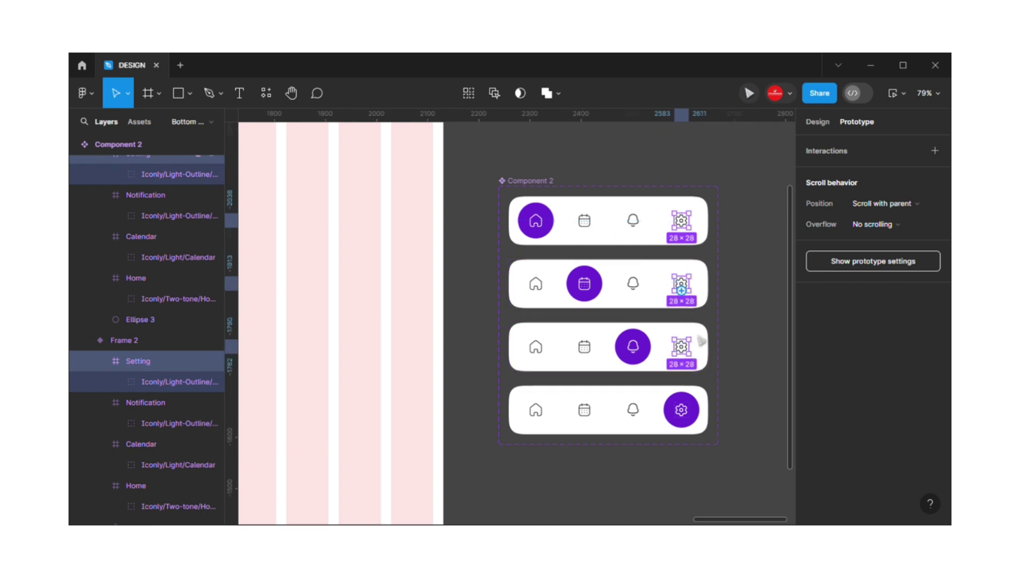
pyautogui.moveTo(682, 291); pyautogui.dragTo(703, 362)
pyautogui.moveTo(689, 403); pyautogui.dragTo(690, 404)
pyautogui.press('Escape')
pyautogui.click(766, 304)
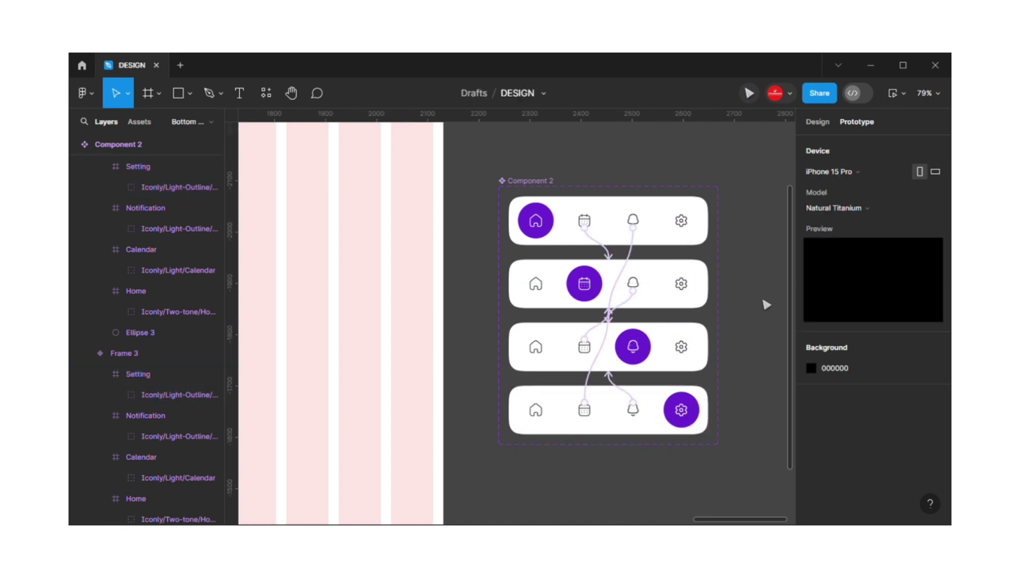
pyautogui.click(694, 233)
pyautogui.press('Escape')
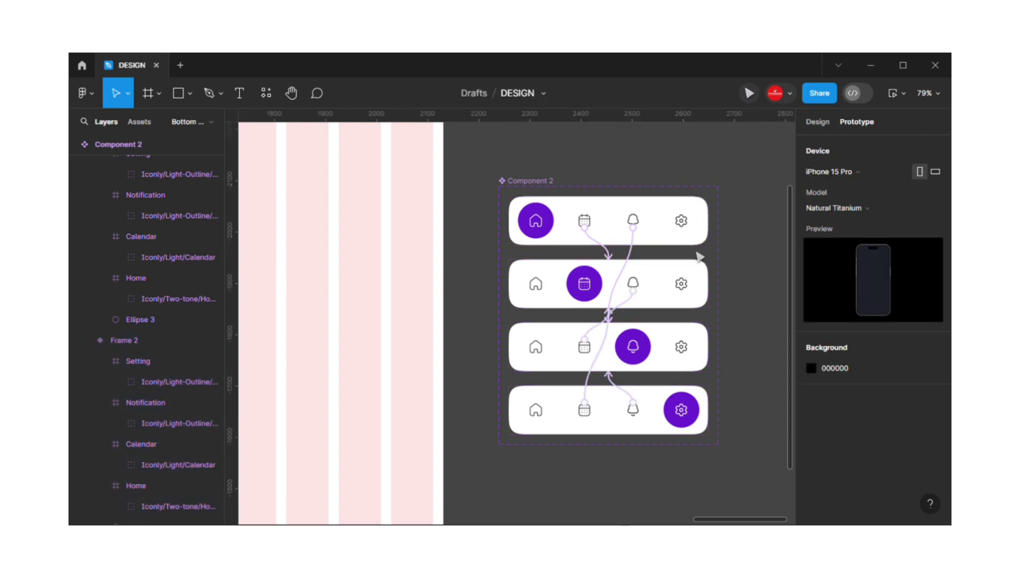
# Connect the settings icon in Frame 2 to the Frame 5 variant with an on-tap interaction
pyautogui.click(696, 236)
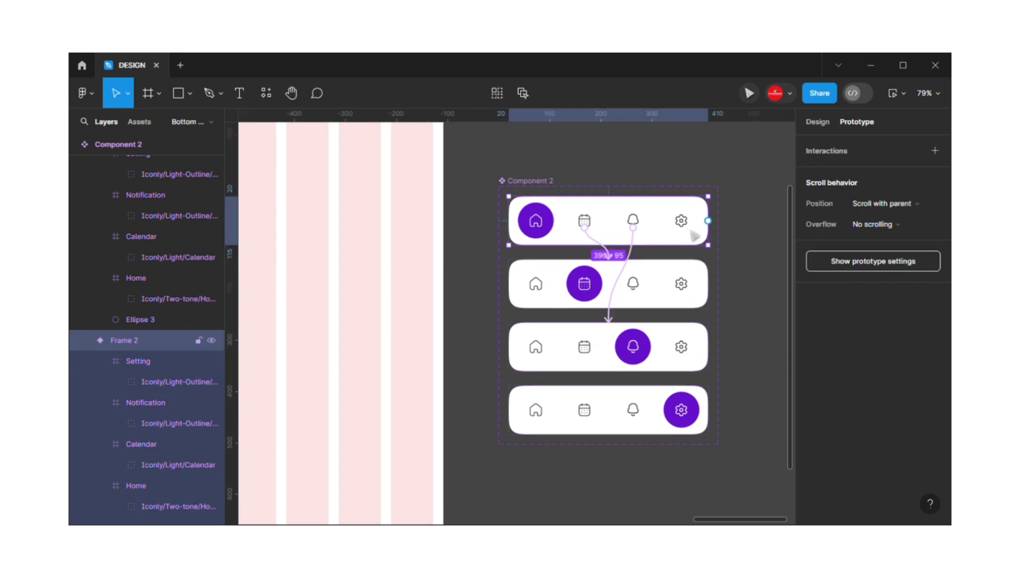
pyautogui.doubleClick(681, 221)
pyautogui.keyDown('shift'); pyautogui.click(682, 284); pyautogui.keyUp('shift')
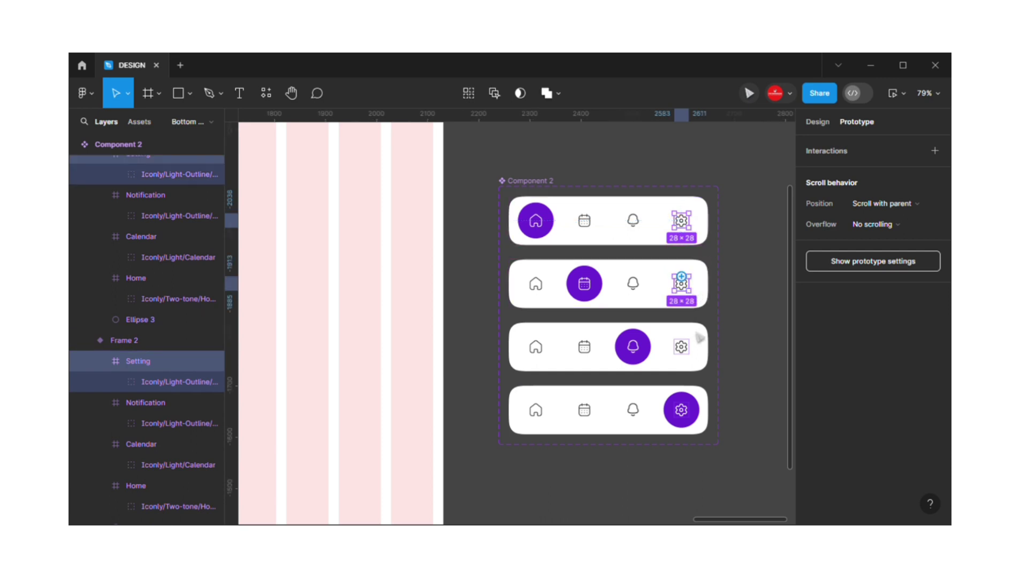
pyautogui.keyDown('shift'); pyautogui.click(696, 350); pyautogui.keyUp('shift')
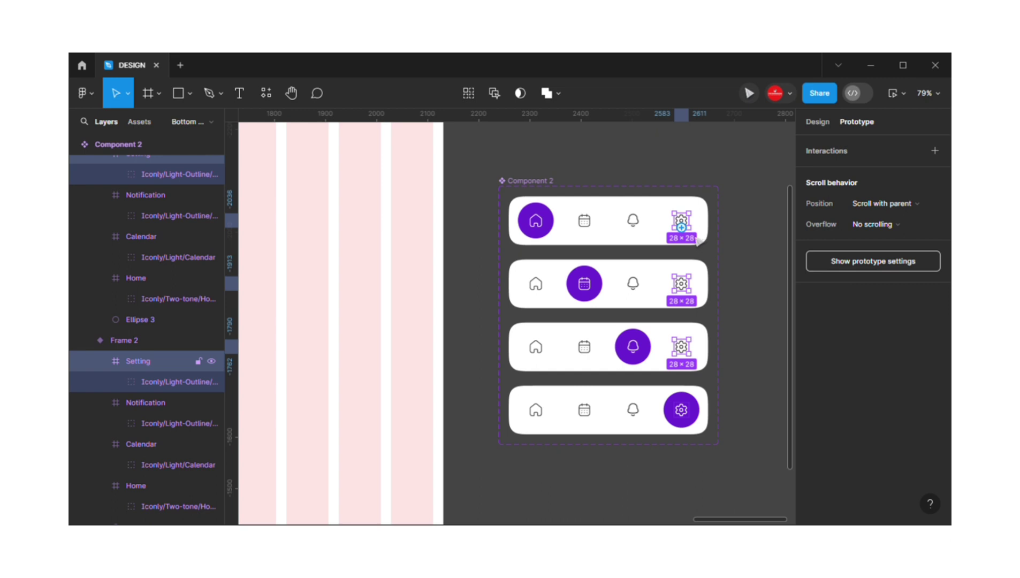
pyautogui.moveTo(681, 227); pyautogui.dragTo(694, 443)
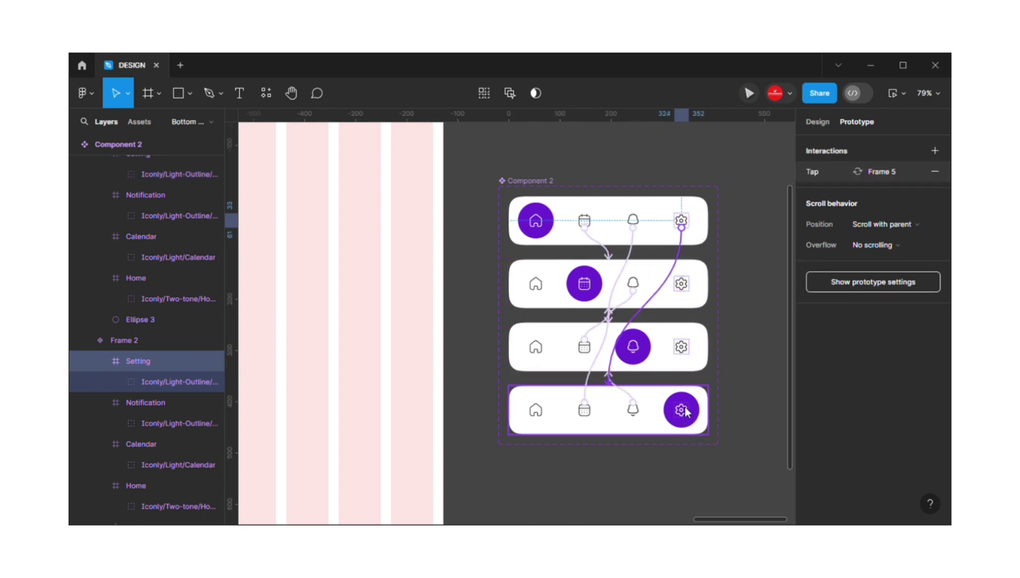
# Connect the settings icon in Frame 4 to the Frame 5 variant
pyautogui.click(694, 363)
pyautogui.click(688, 353)
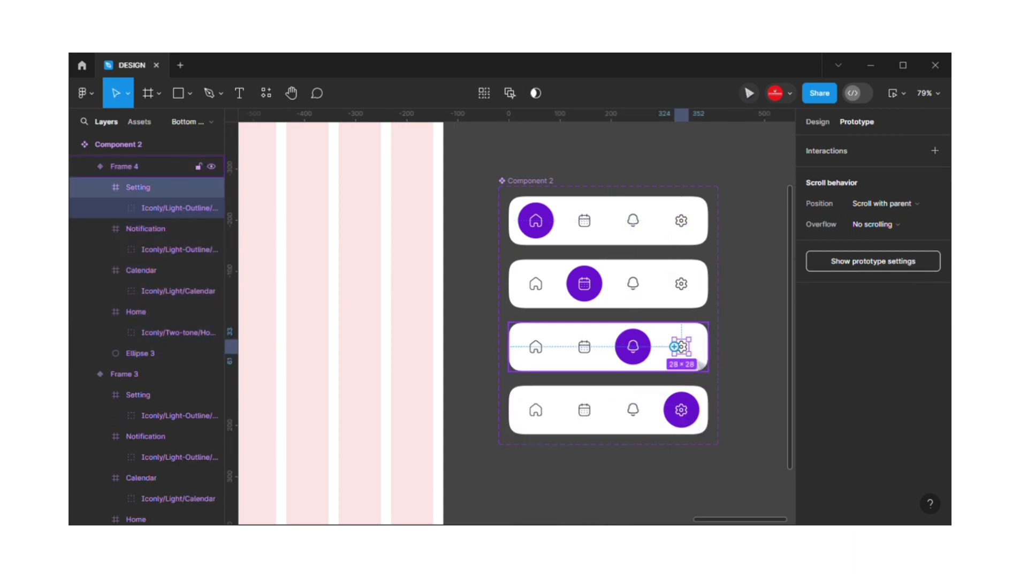
pyautogui.moveTo(691, 366); pyautogui.dragTo(680, 410)
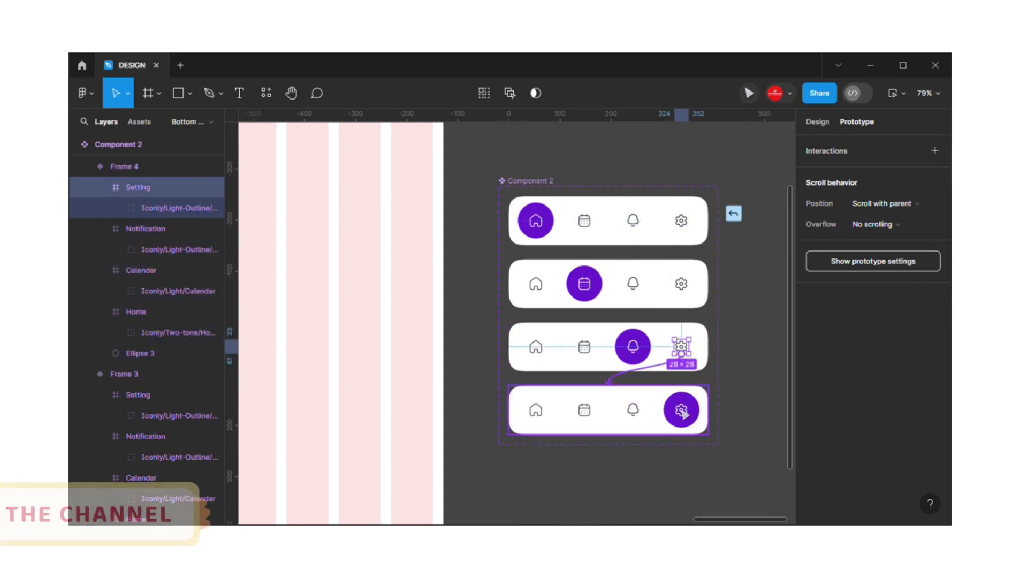
# Connect the settings icon in Frame 3 to the Frame 5 variant with an on-tap interaction
pyautogui.click(689, 292)
pyautogui.moveTo(683, 316); pyautogui.dragTo(679, 449)
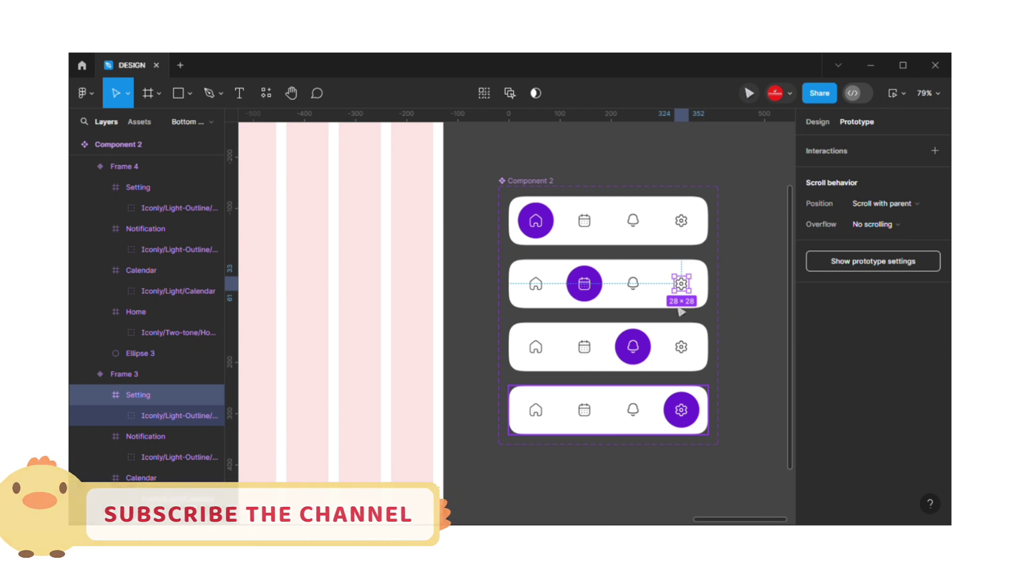
pyautogui.moveTo(681, 291); pyautogui.dragTo(635, 461)
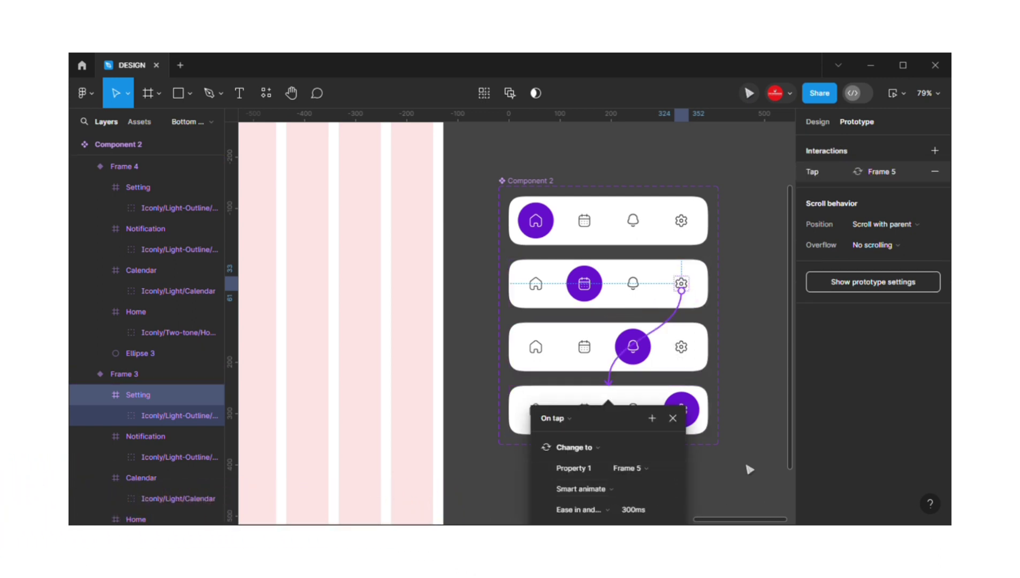
# Connect the home icon in Frame 3 to the Frame 2 variant with an on-tap Smart animate interaction
pyautogui.click(547, 419)
pyautogui.click(547, 421)
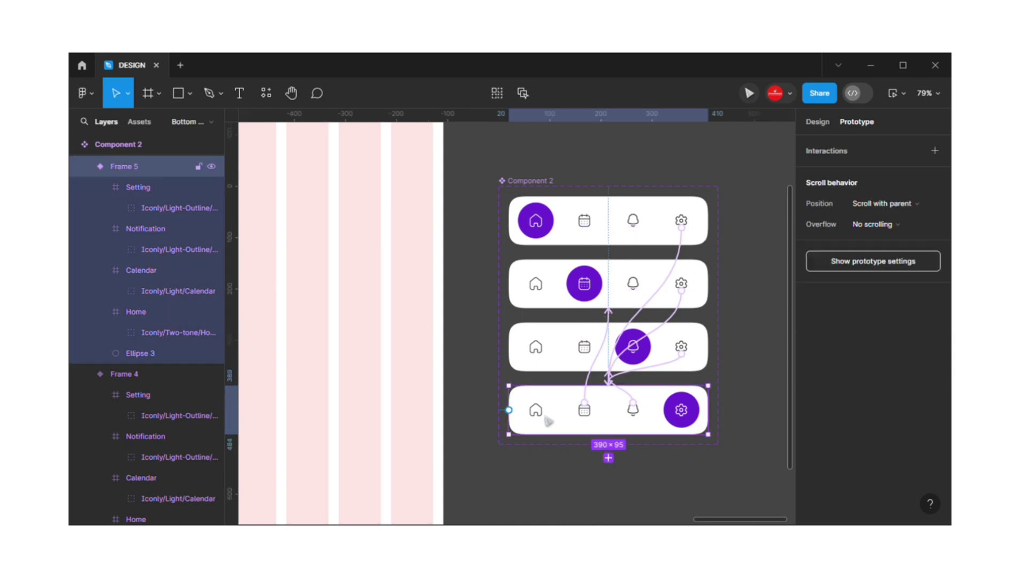
pyautogui.click(539, 412)
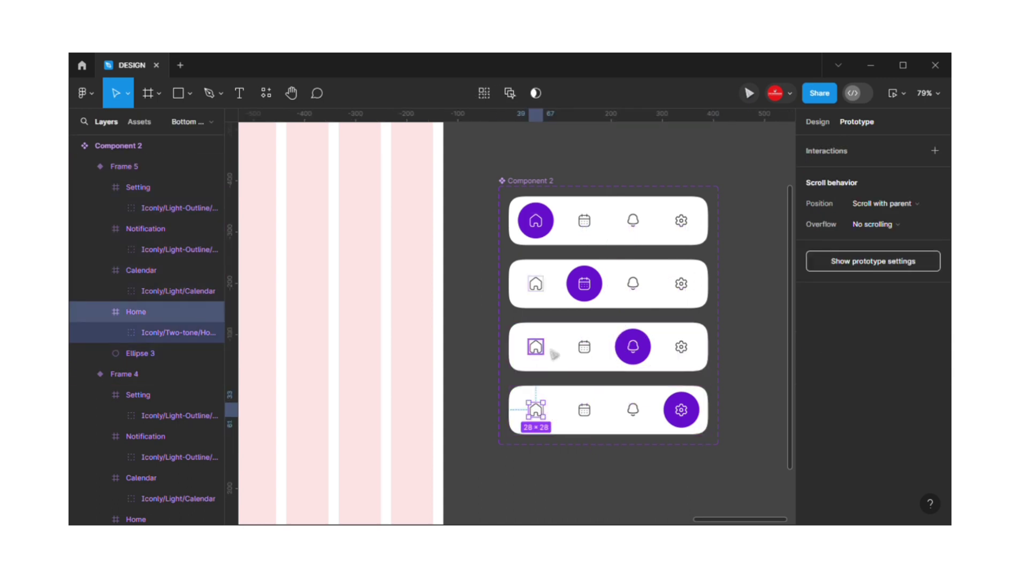
pyautogui.keyDown('shift'); pyautogui.click(537, 348); pyautogui.keyUp('shift')
pyautogui.keyDown('shift'); pyautogui.click(537, 284); pyautogui.keyUp('shift')
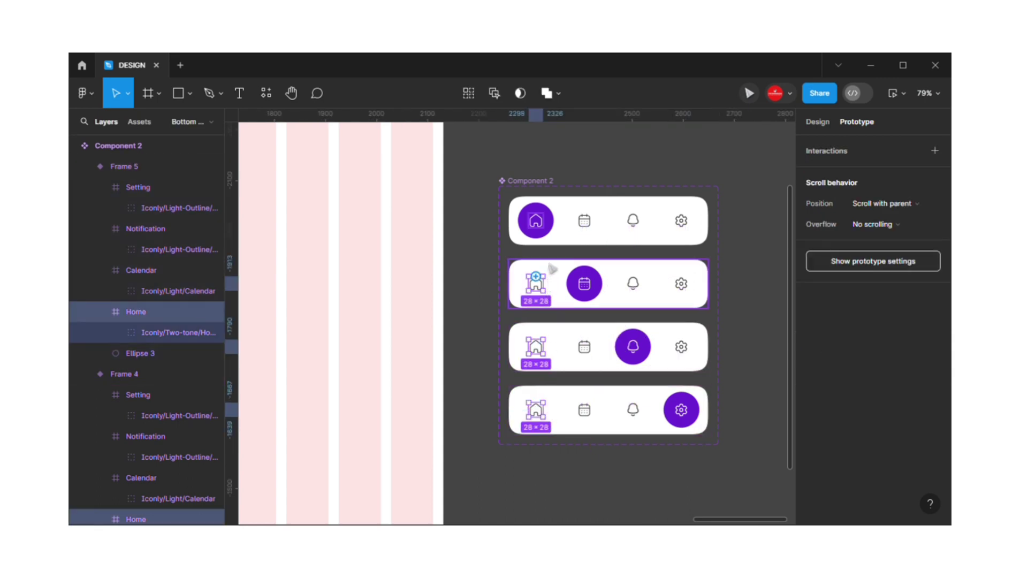
pyautogui.moveTo(535, 277); pyautogui.dragTo(550, 242)
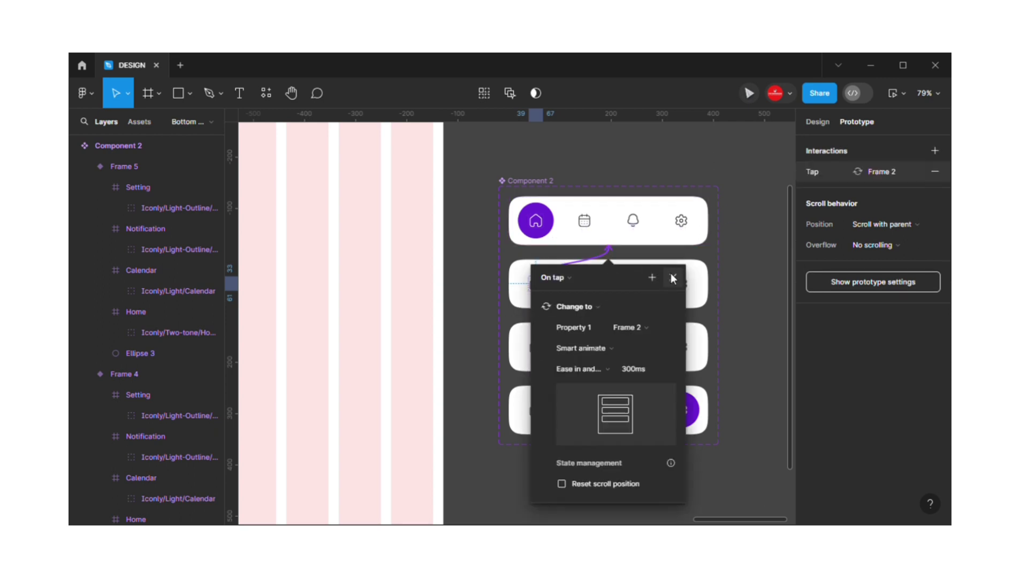
pyautogui.press('Escape')
# Link the home icon's vector in Frame 4 to the Frame 2 variant with an on-tap Smart animate interaction
pyautogui.click(550, 362)
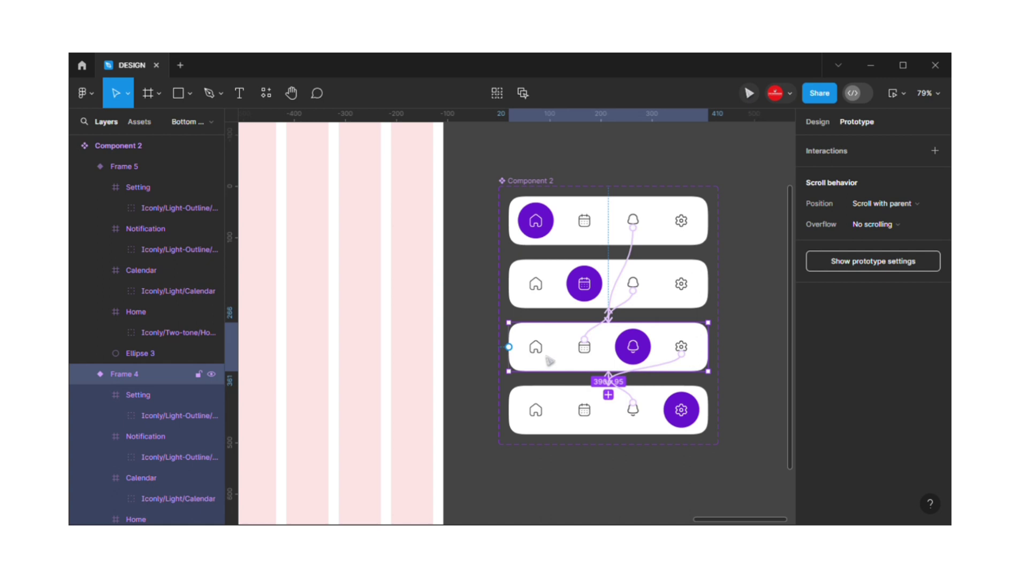
pyautogui.doubleClick(547, 358)
pyautogui.doubleClick(537, 410)
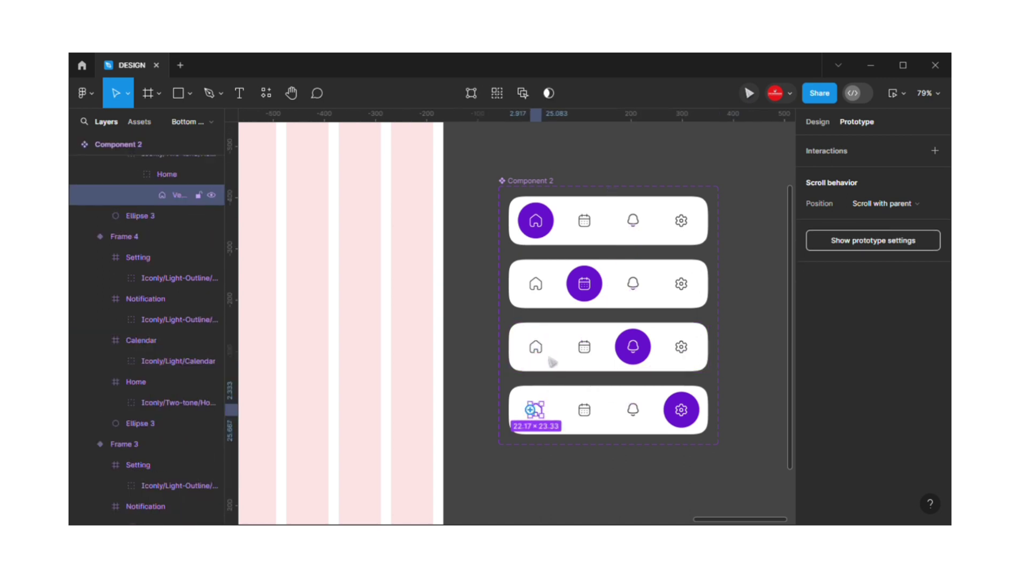
pyautogui.keyDown('shift'); pyautogui.click(552, 362); pyautogui.keyUp('shift')
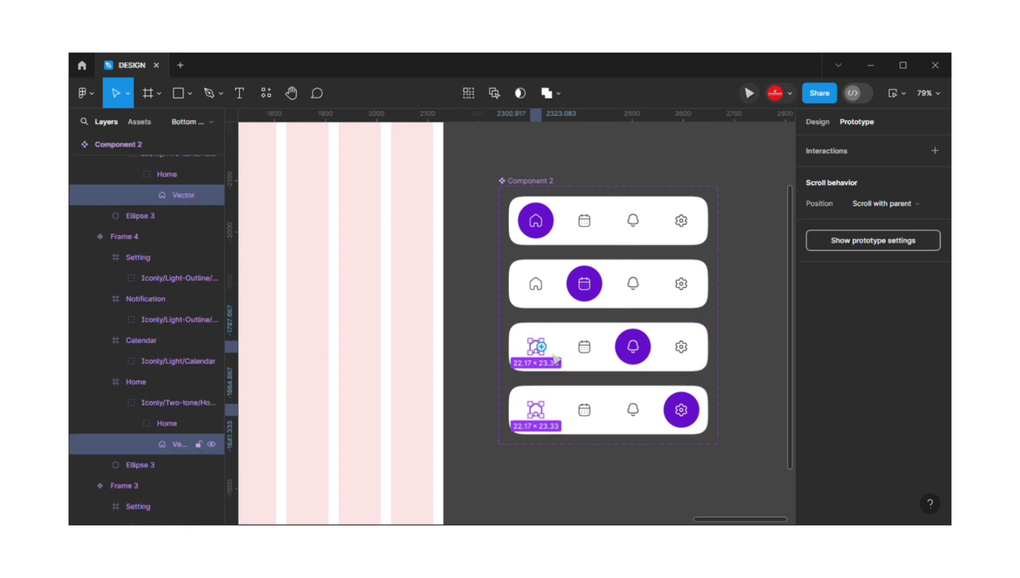
pyautogui.click(557, 360)
pyautogui.moveTo(542, 347); pyautogui.dragTo(552, 244)
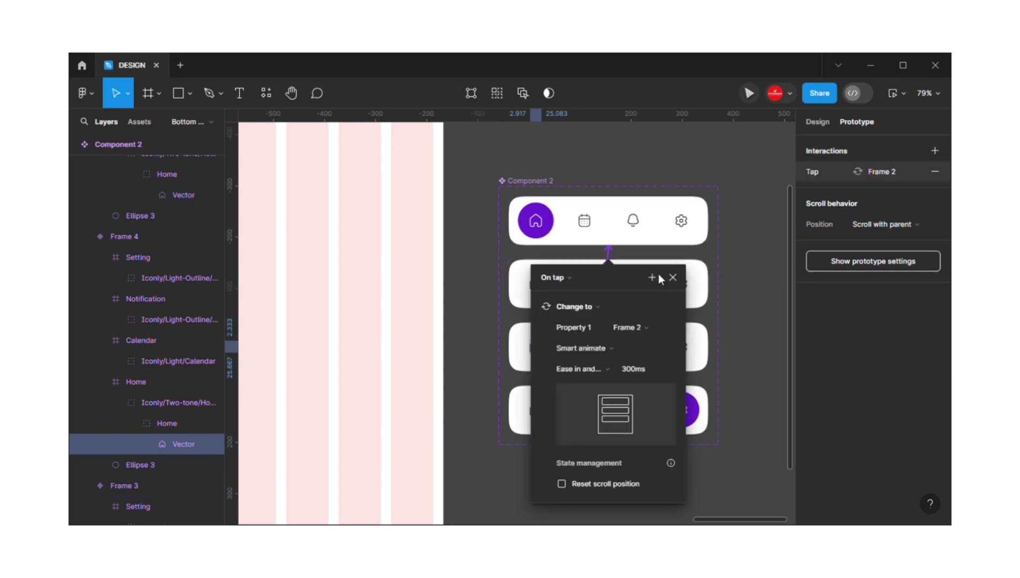
pyautogui.click(673, 278)
# Connect the home icon in Frame 5 to the Frame 2 variant
pyautogui.click(550, 426)
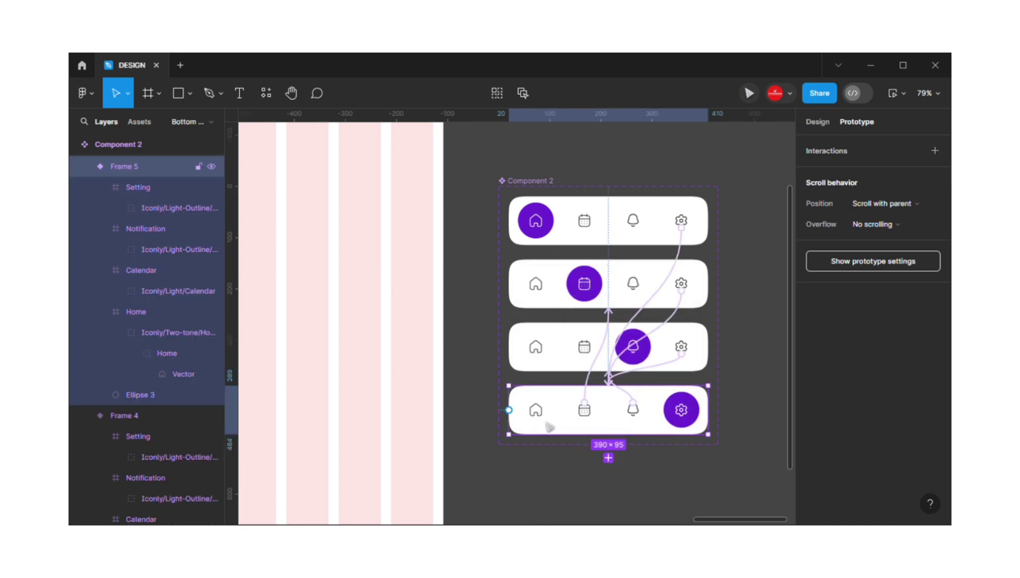
pyautogui.click(538, 411)
pyautogui.moveTo(535, 402); pyautogui.dragTo(542, 234)
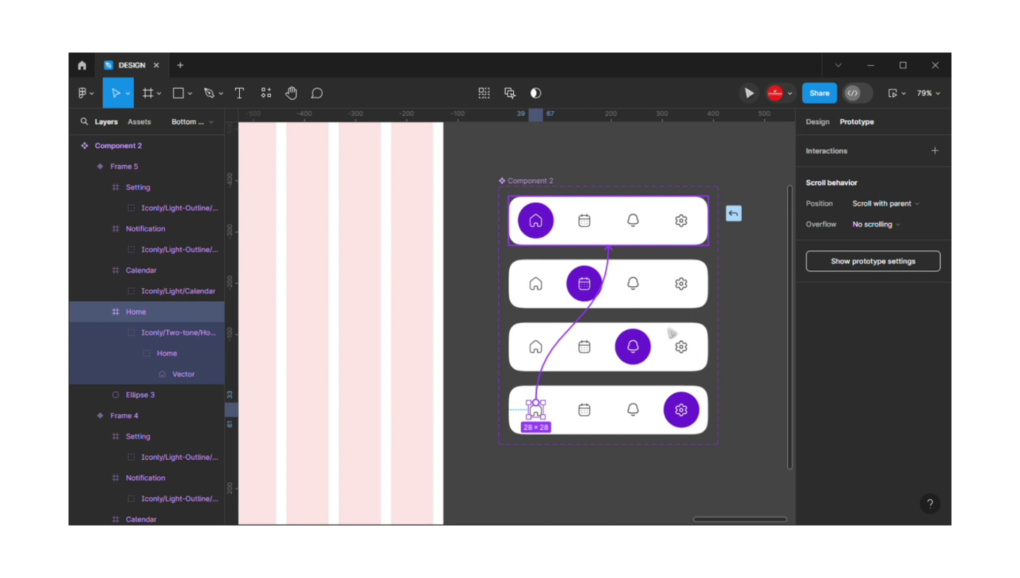
pyautogui.click(773, 293)
# Insert an instance of the Component 2 navigation bar from the local components near the bottom of the iPhone 14 & 15 Pro Max - 1 frame
pyautogui.scroll(-3, 771, 300)
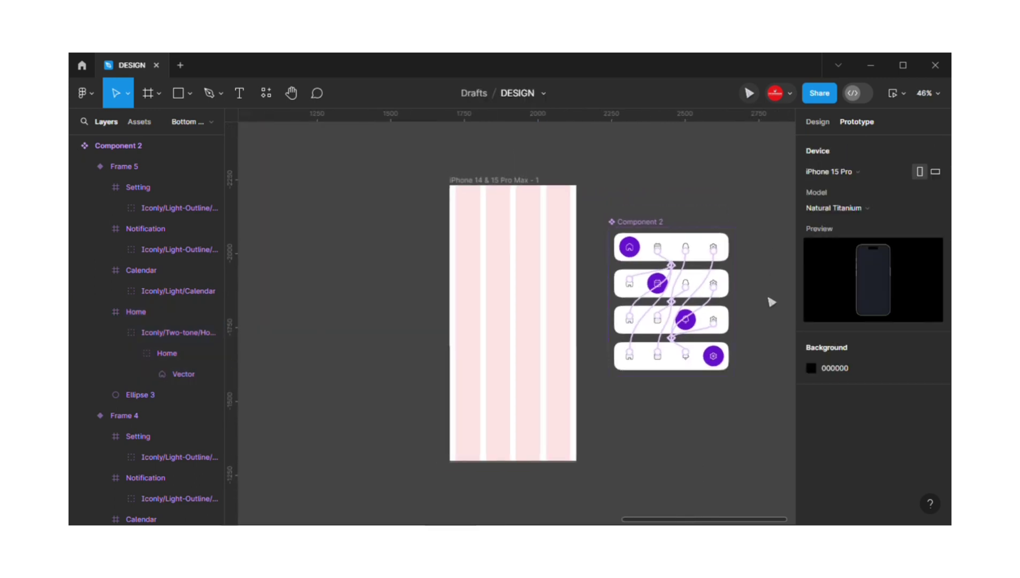
pyautogui.scroll(-1, 771, 303)
pyautogui.hotkey('shift', 'e')
pyautogui.scroll(-2, 742, 192)
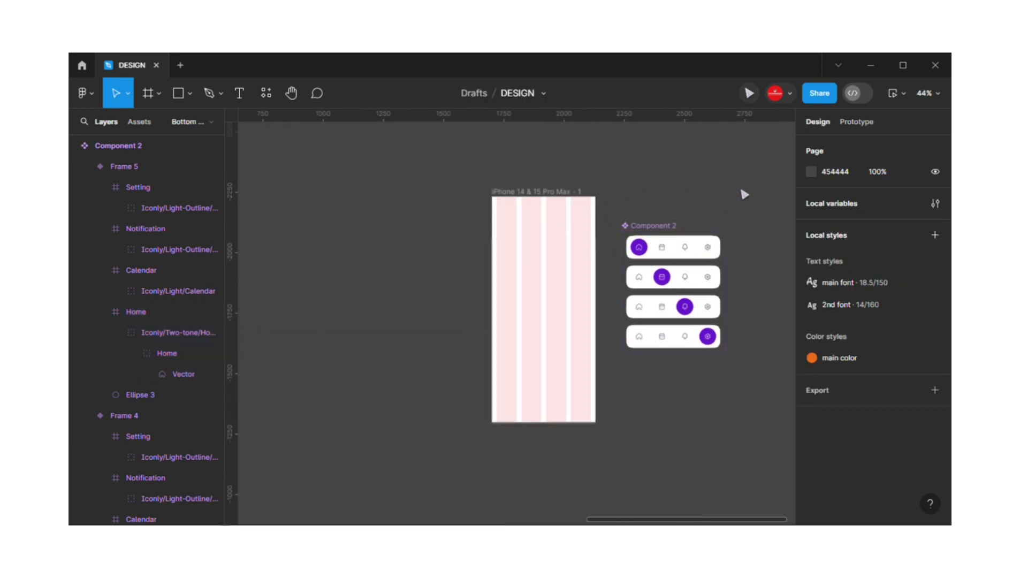
pyautogui.click(136, 121)
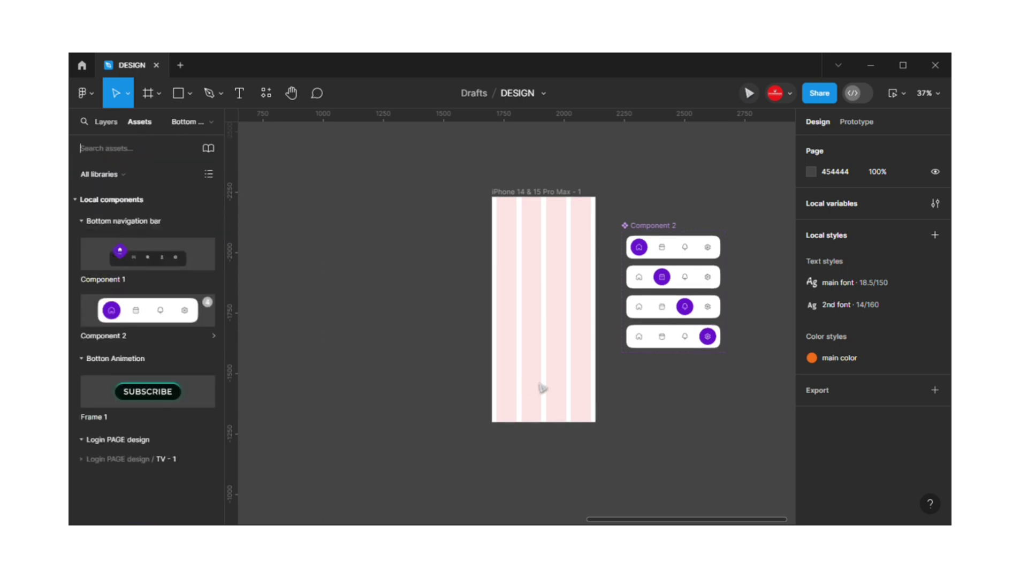
pyautogui.moveTo(543, 388); pyautogui.dragTo(556, 415)
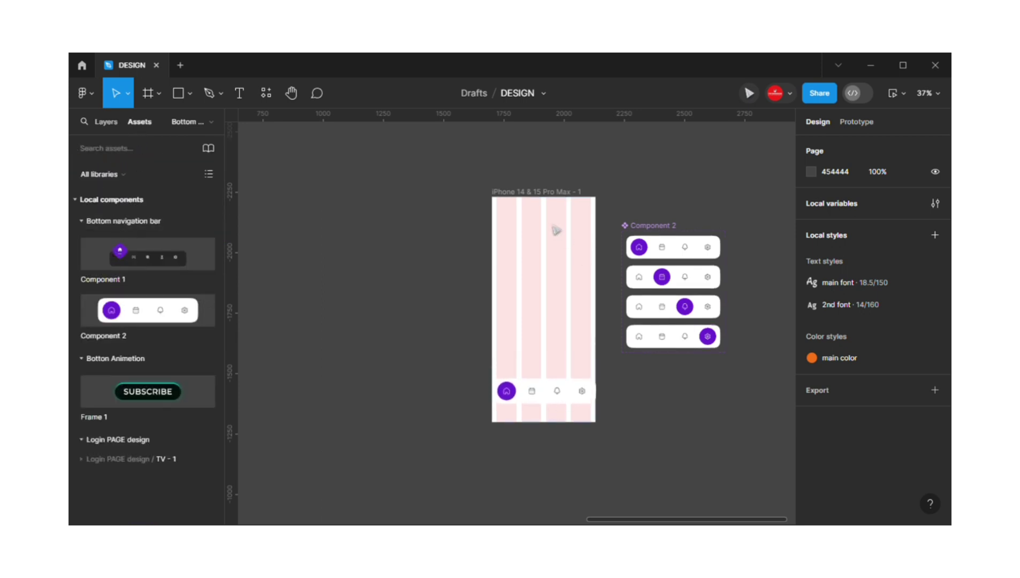
# Center the navigation bar instance horizontally in the phone frame and move it down to Y 813
pyautogui.scroll(2, 551, 332)
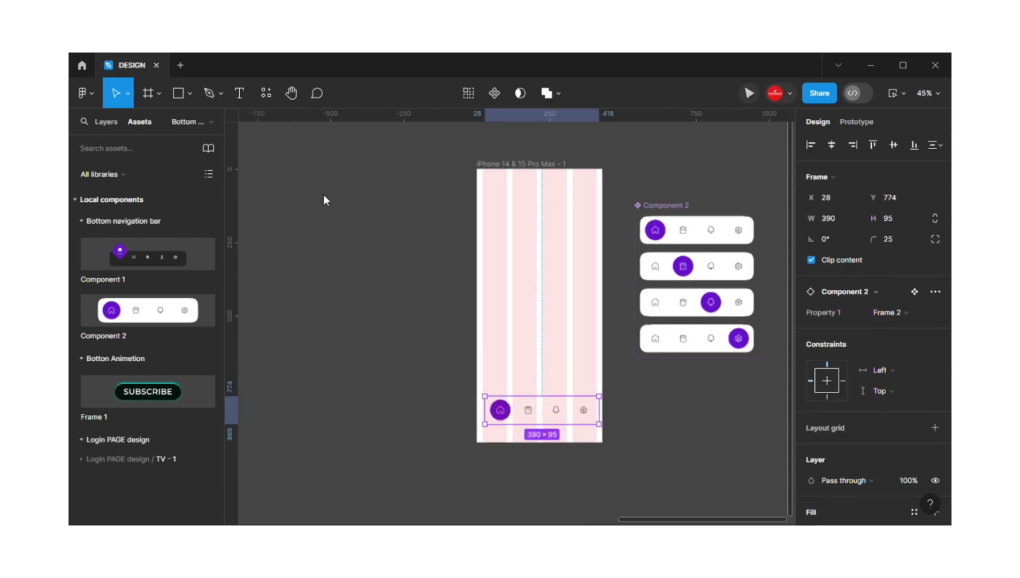
pyautogui.hotkey('alt', '1')
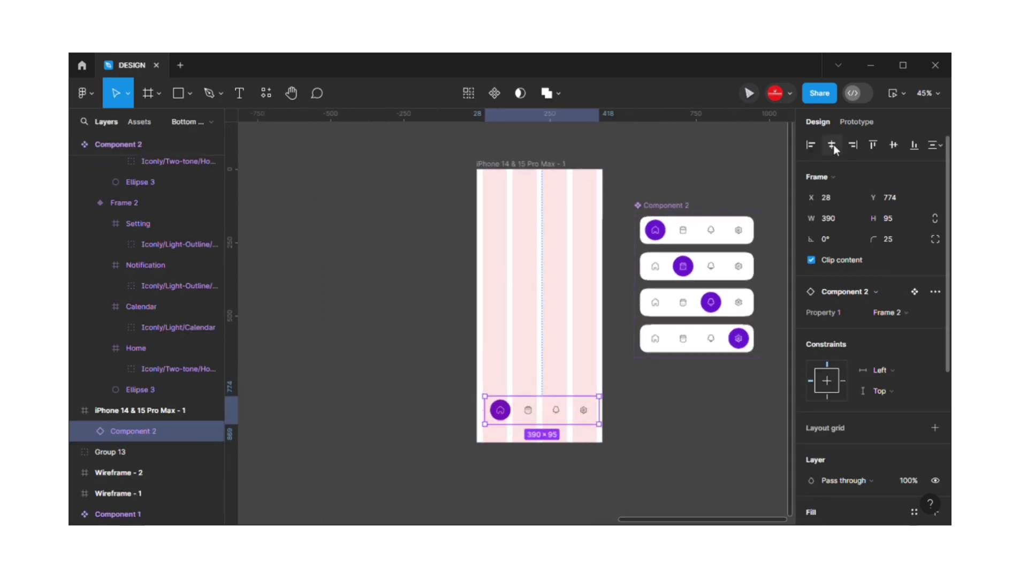
pyautogui.click(832, 145)
pyautogui.scroll(1, 551, 423)
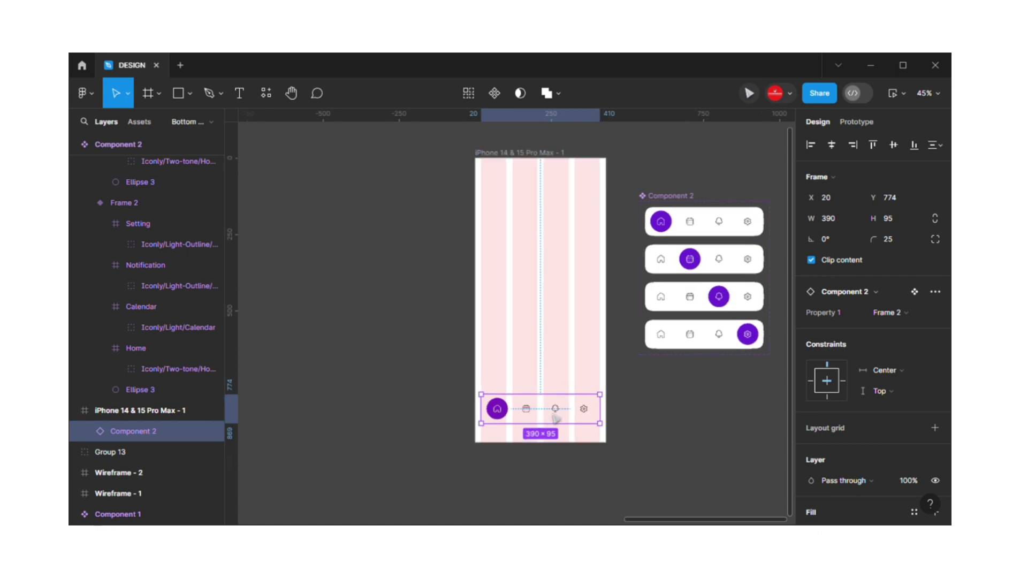
pyautogui.scroll(1, 554, 415)
pyautogui.moveTo(554, 417); pyautogui.dragTo(539, 423)
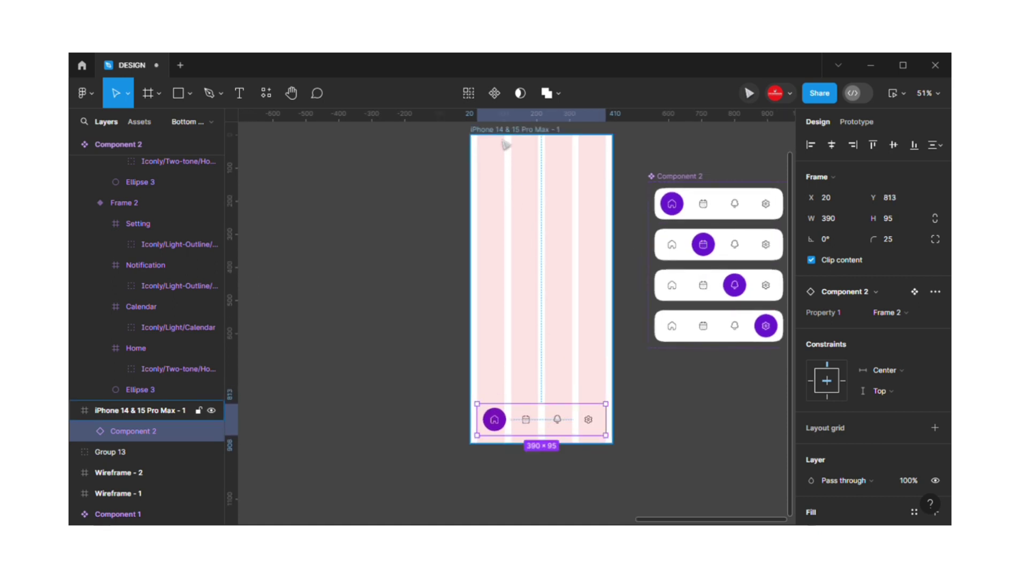
# Fill the iPhone 14 & 15 Pro Max - 1 frame with the purple 6B22D3 sampled from the design
pyautogui.click(588, 382)
pyautogui.press('i')
pyautogui.click(534, 450)
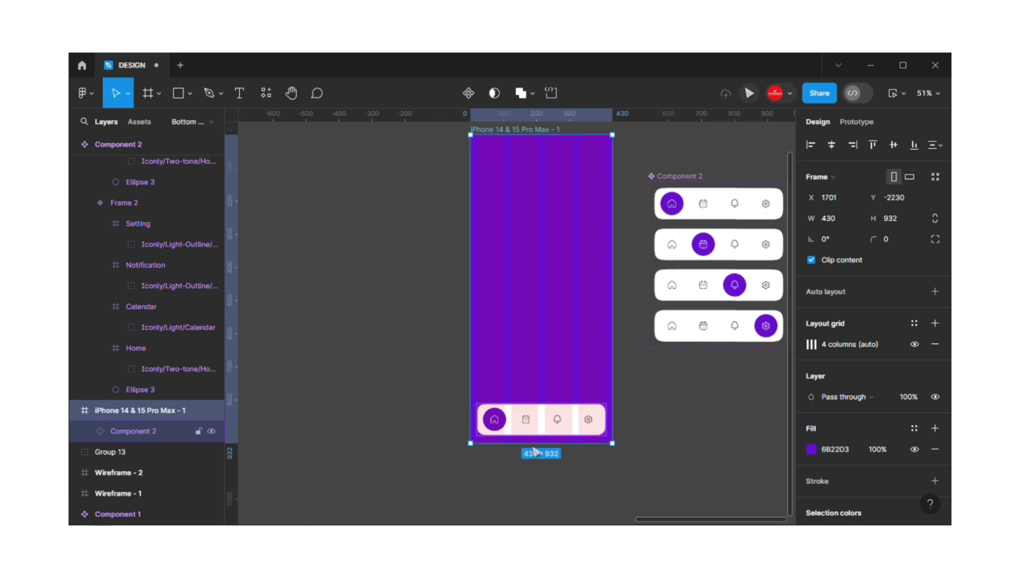
# Remove the 4-column layout grid from the iPhone 14 & 15 Pro Max - 1 frame
pyautogui.scroll(2, 519, 438)
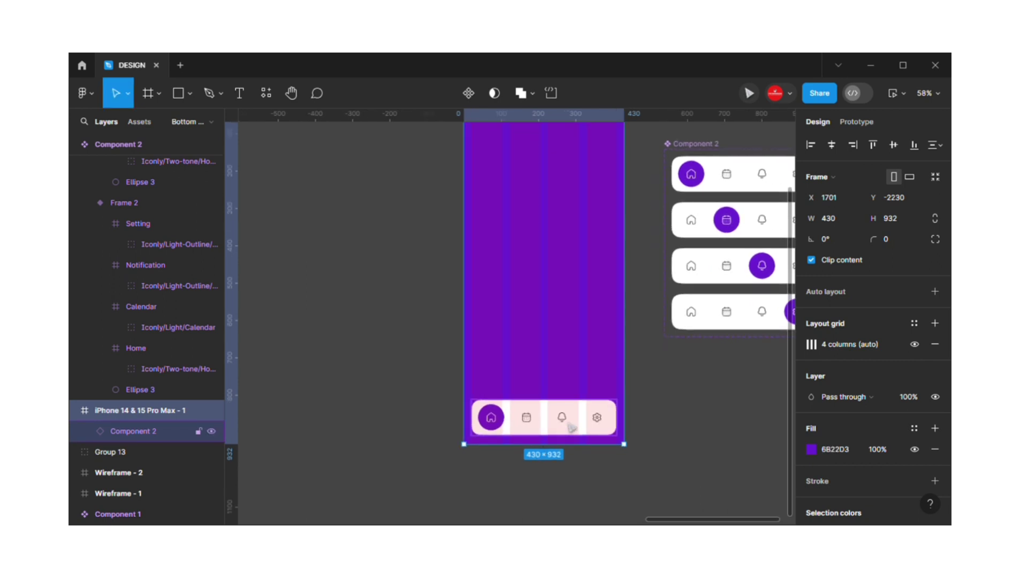
pyautogui.click(609, 421)
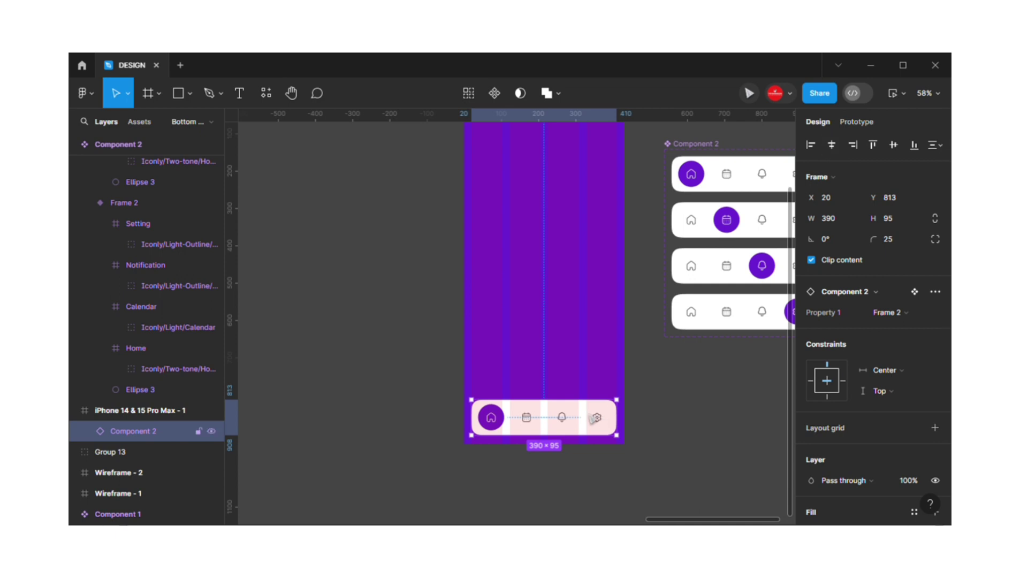
pyautogui.scroll(-5, 871, 435)
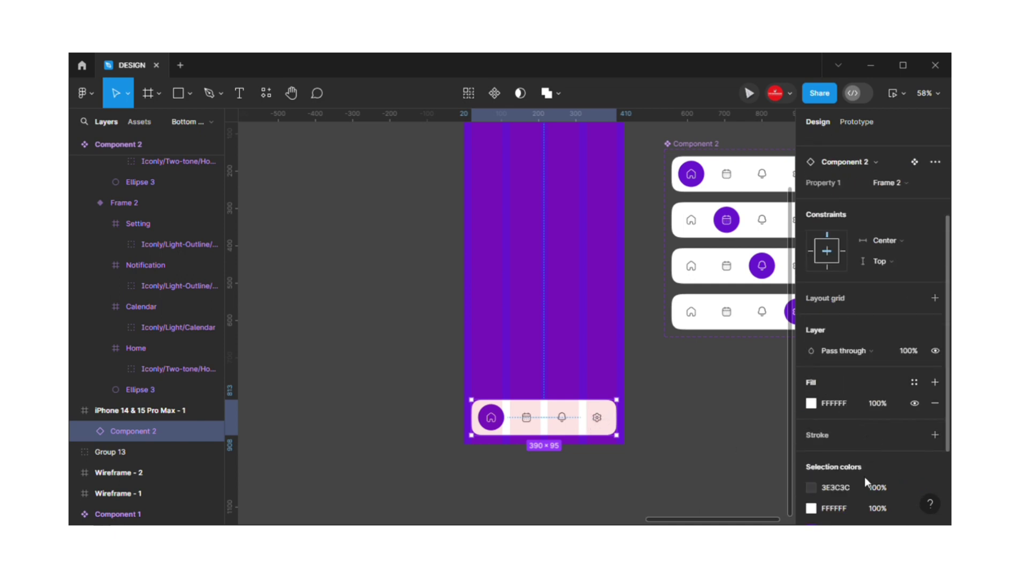
pyautogui.scroll(2, 551, 248)
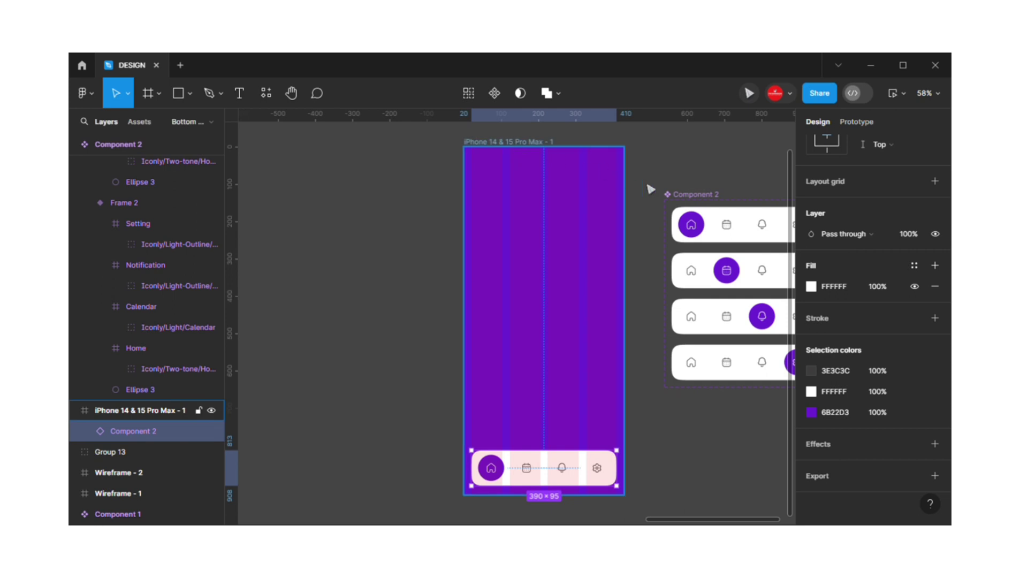
pyautogui.press('Escape')
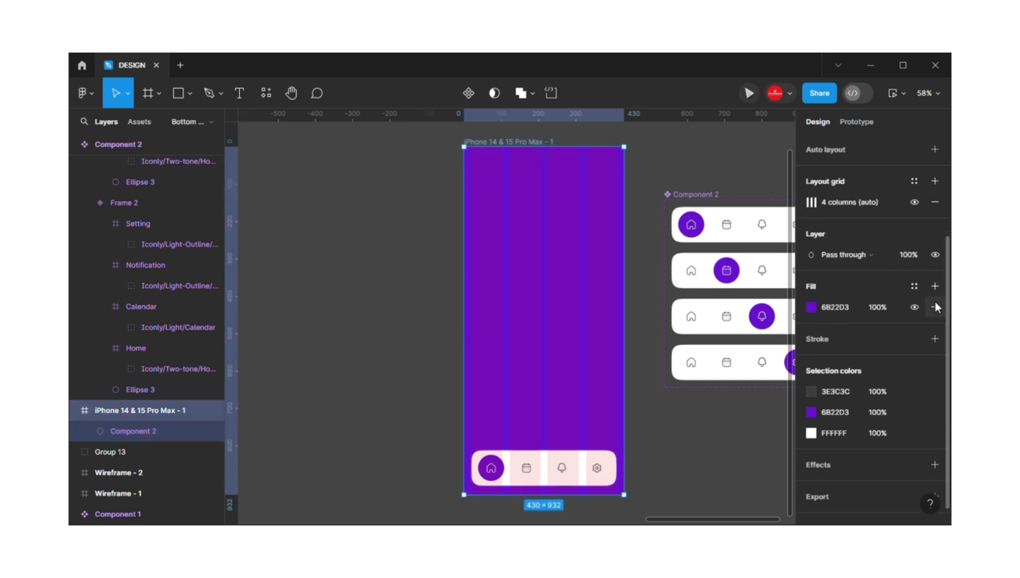
pyautogui.hotkey('ctrl', 'z')
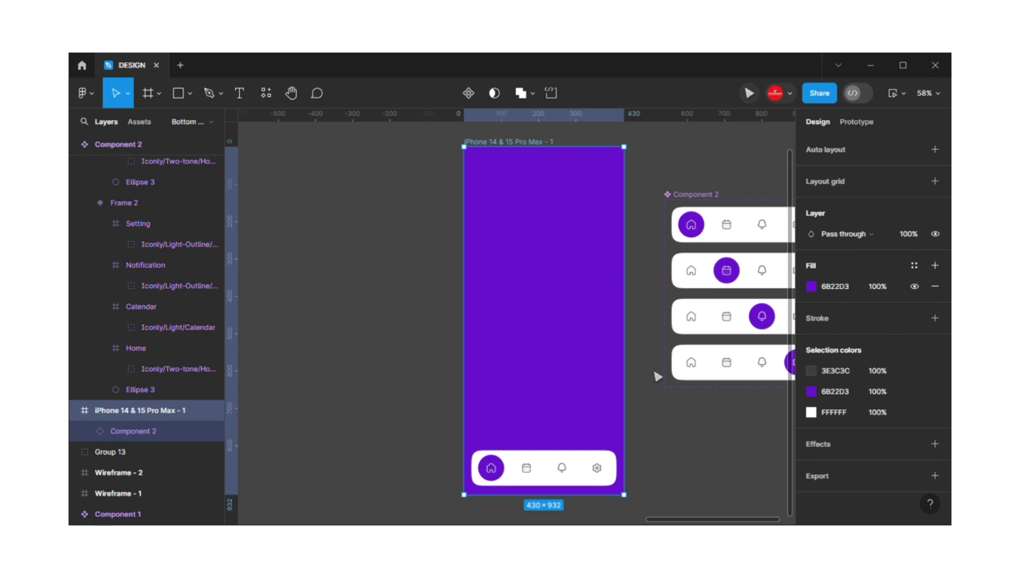
# Add a drop shadow effect to the navigation bar instance in the phone frame
pyautogui.click(936, 444)
pyautogui.click(935, 464)
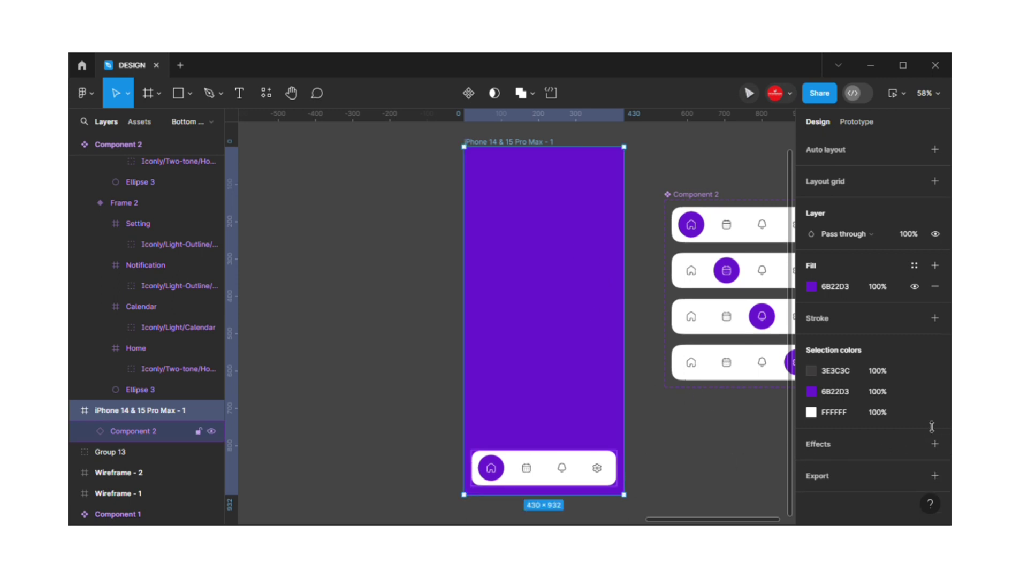
pyautogui.press('Return')
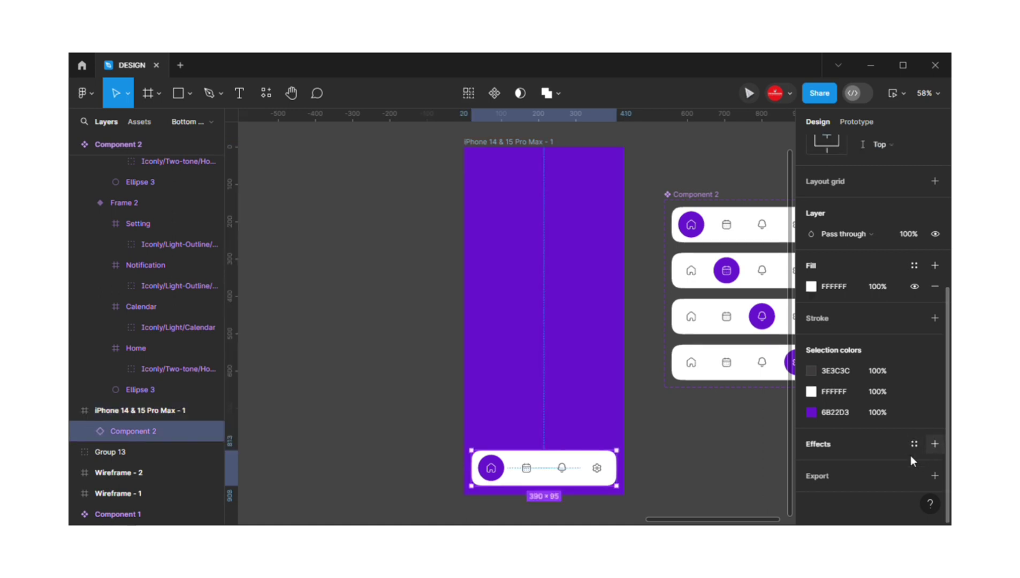
pyautogui.click(936, 443)
pyautogui.click(805, 465)
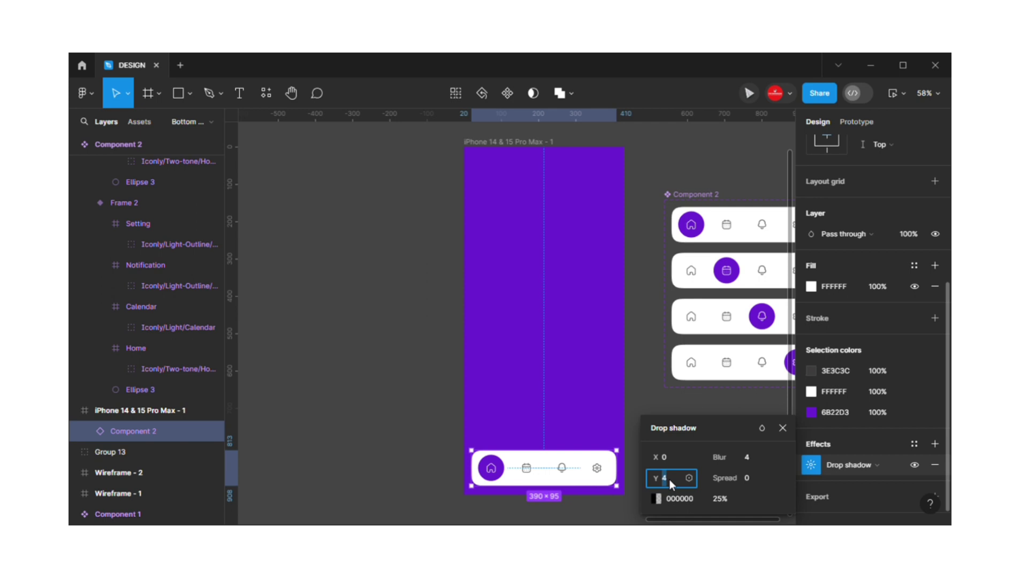
# Set the navigation bar's drop shadow to Y offset 13, blur 25 and 32% opacity
pyautogui.press('Up')
pyautogui.press('Up')
pyautogui.click(759, 456)
pyautogui.write('25')
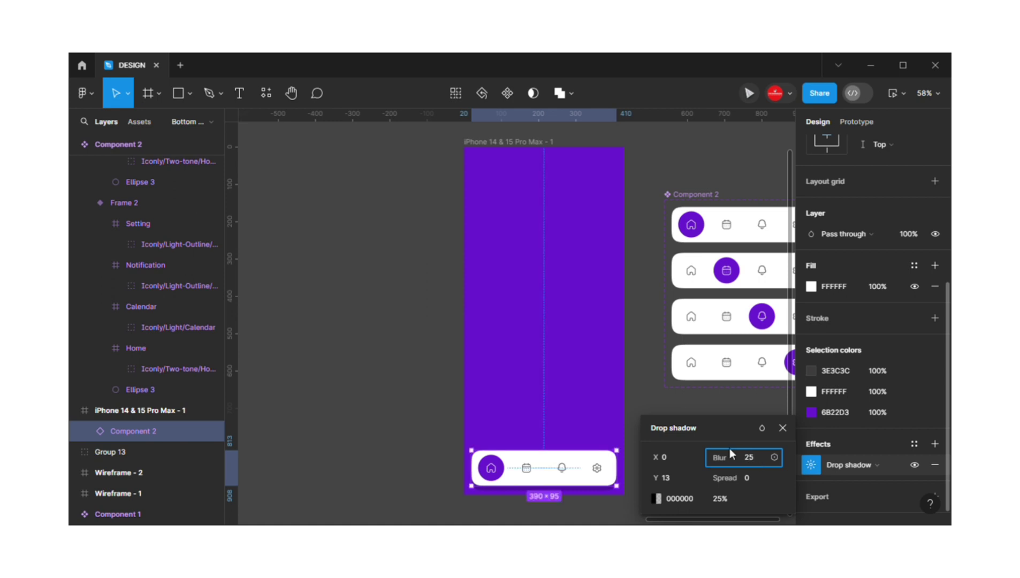
pyautogui.click(731, 503)
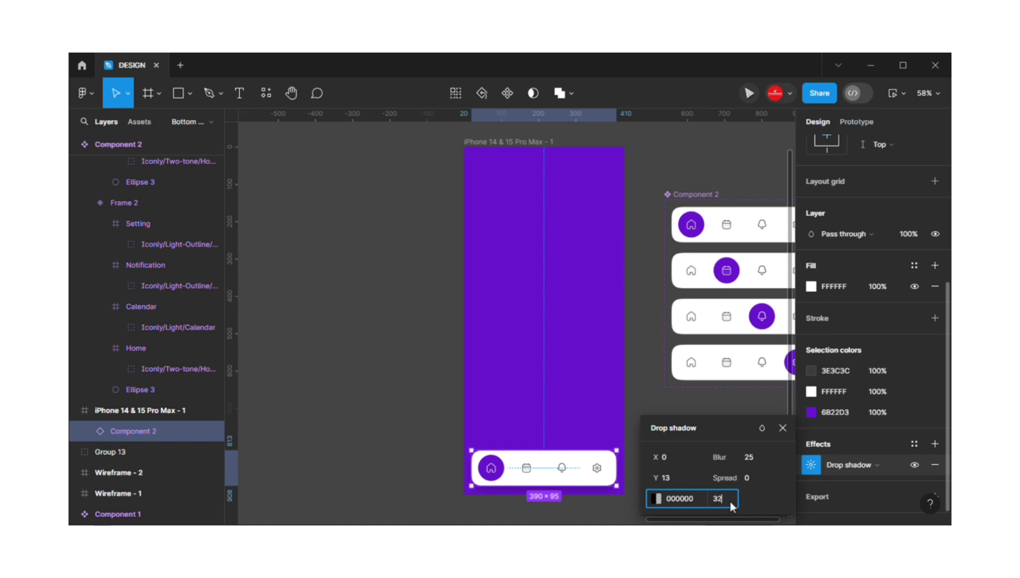
pyautogui.press('Return')
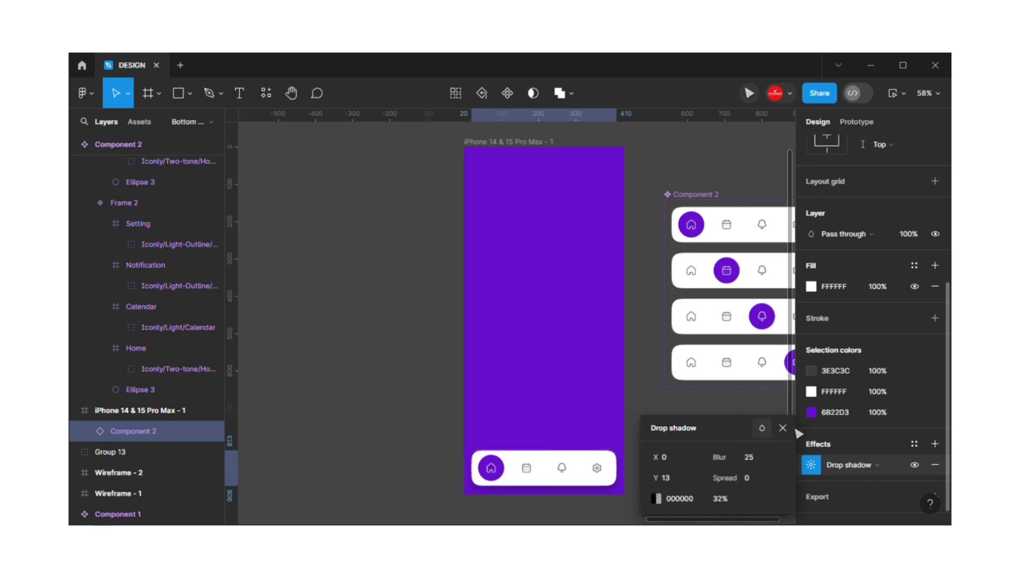
pyautogui.press('Escape')
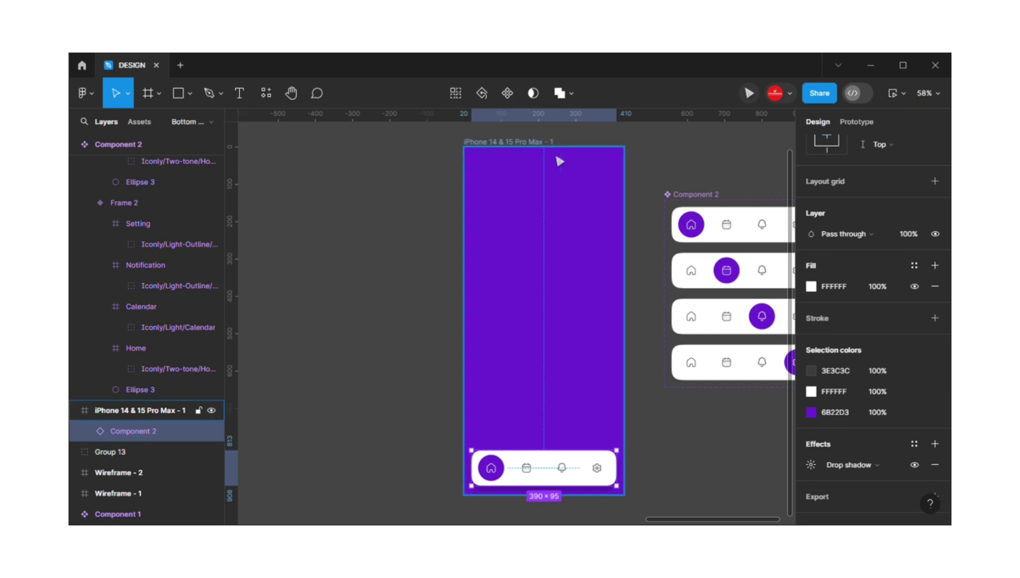
# Preview the iPhone 14 & 15 Pro Max - 1 frame, test the calendar, notification, settings and home icons, and close the preview
pyautogui.hotkey('shift', 'Return')
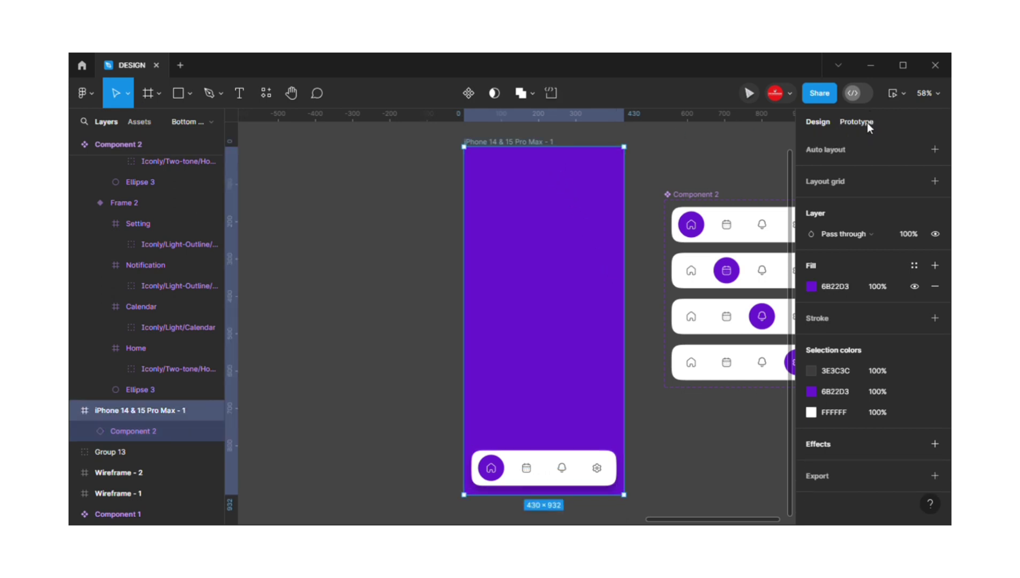
pyautogui.click(893, 93)
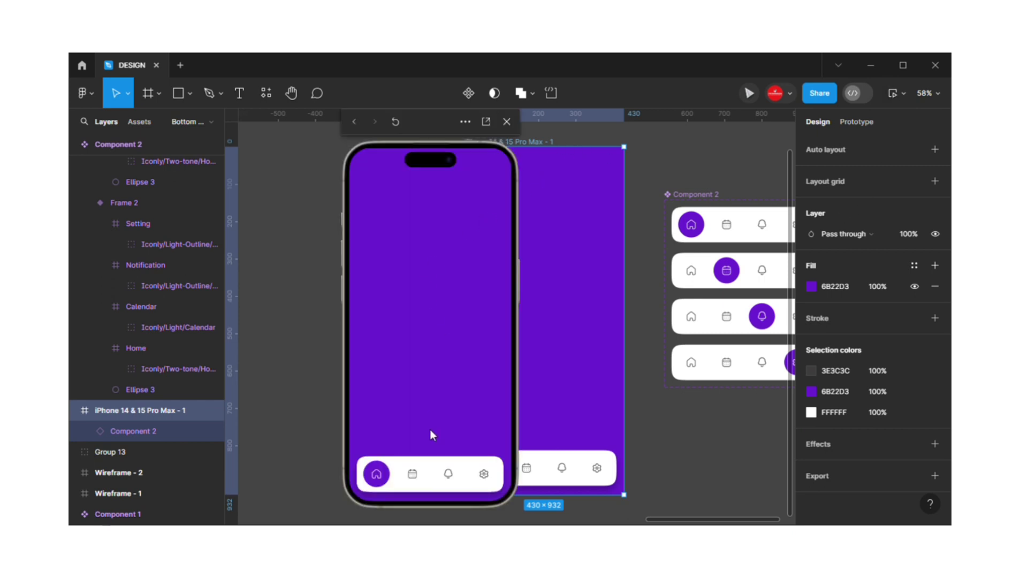
pyautogui.click(412, 475)
pyautogui.click(450, 475)
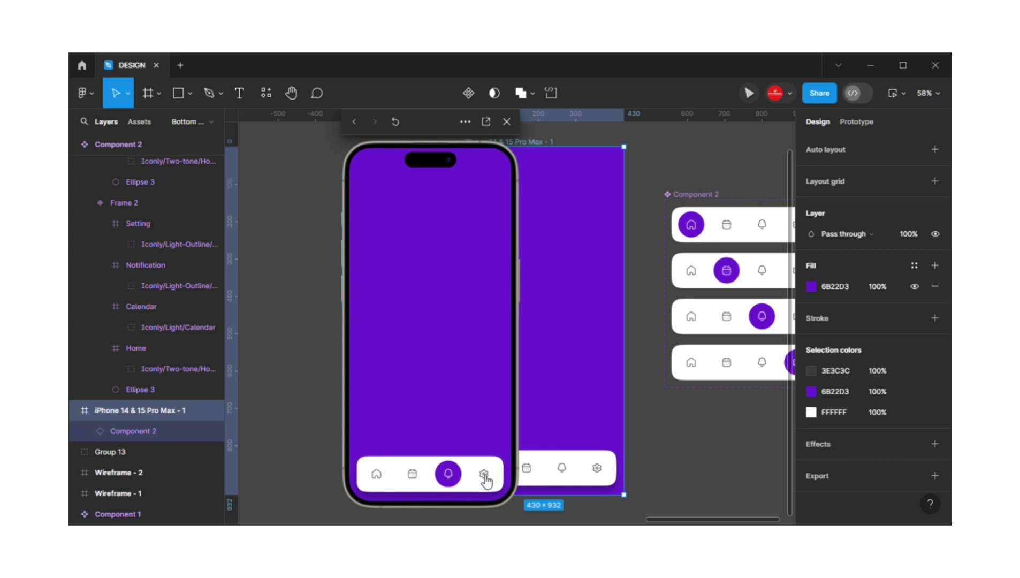
pyautogui.click(484, 478)
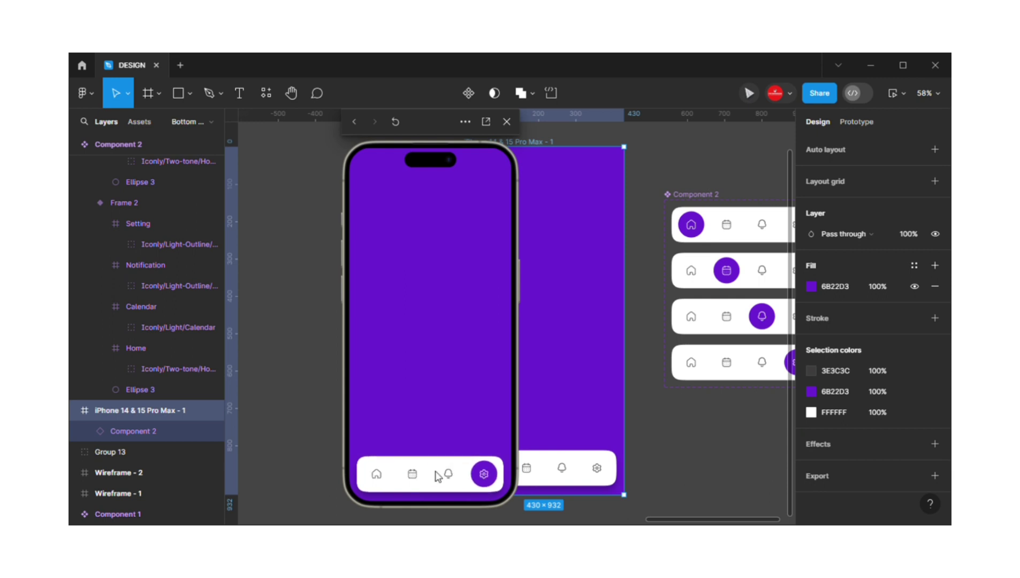
pyautogui.click(379, 475)
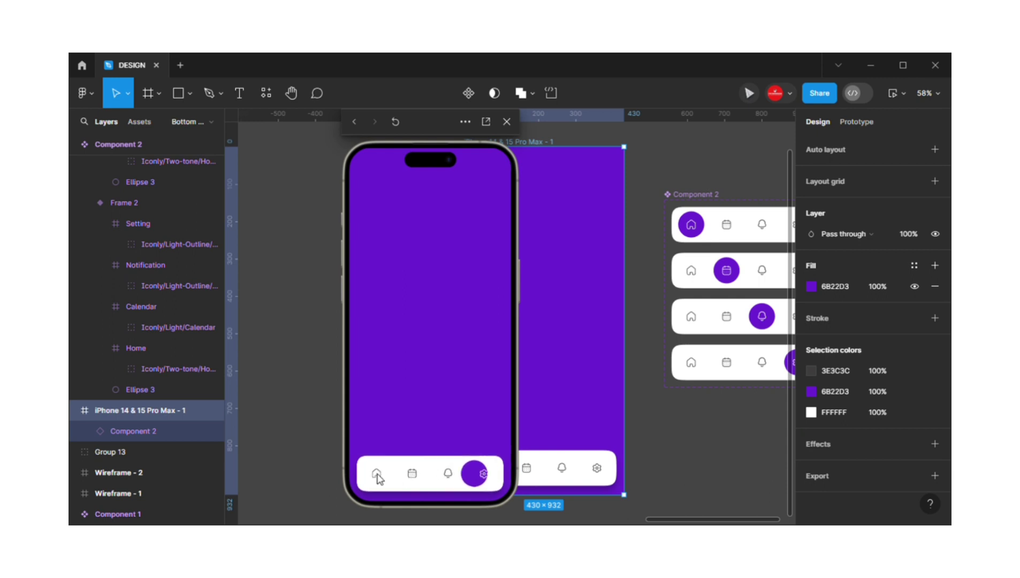
pyautogui.click(454, 476)
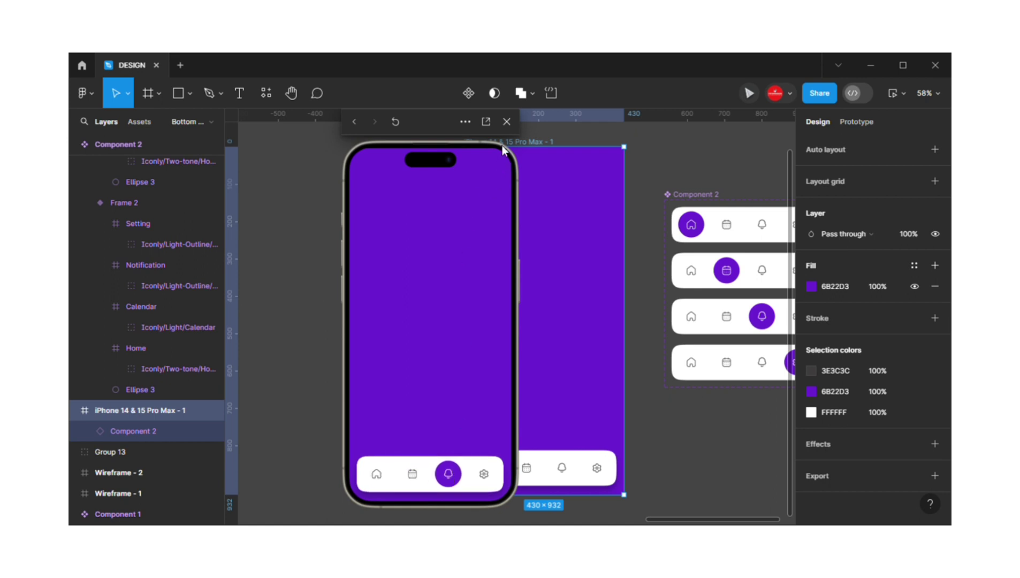
pyautogui.click(507, 122)
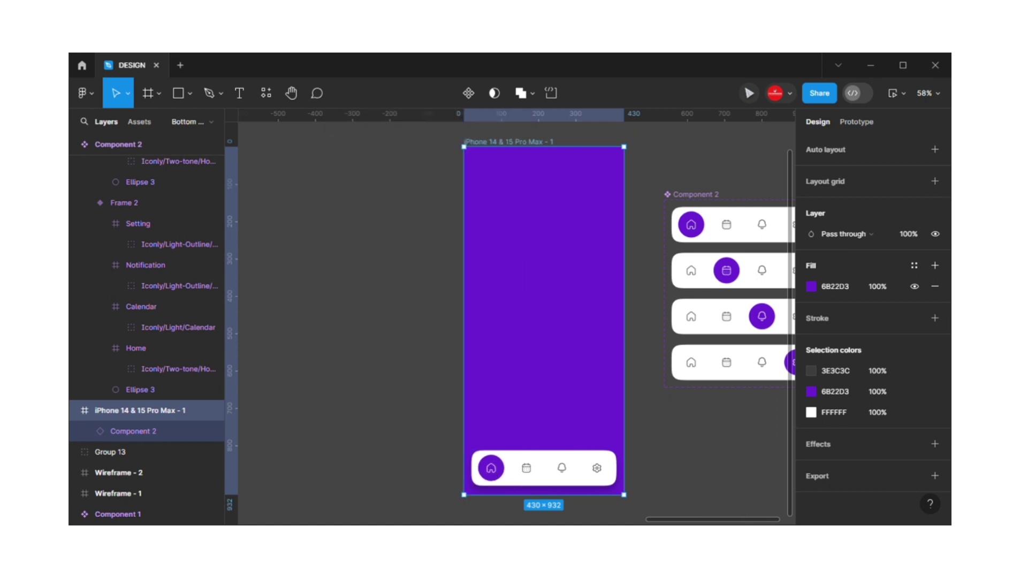